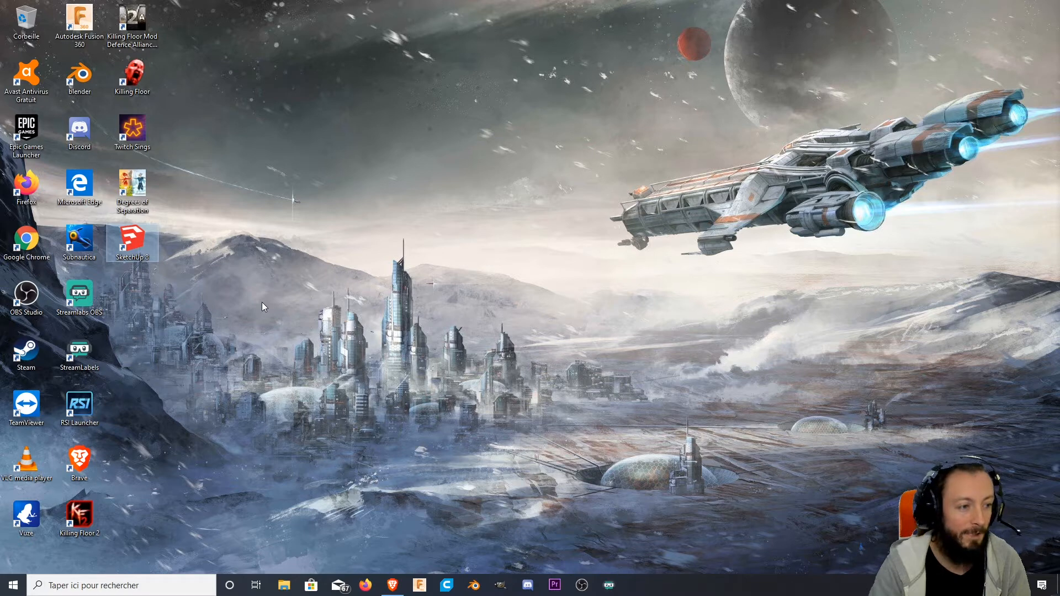
- Launch SketchUp 8 with the Simple Template - Meters and close the Instructor window
{"action": "double_click", "coordinate": [132, 248]}
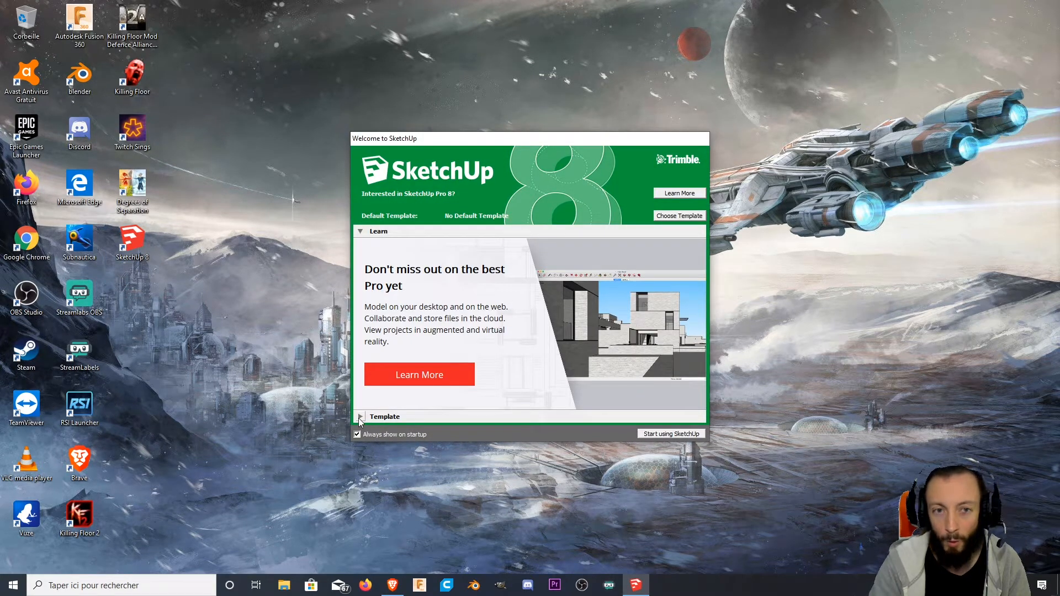
{"action": "left_click", "coordinate": [359, 417]}
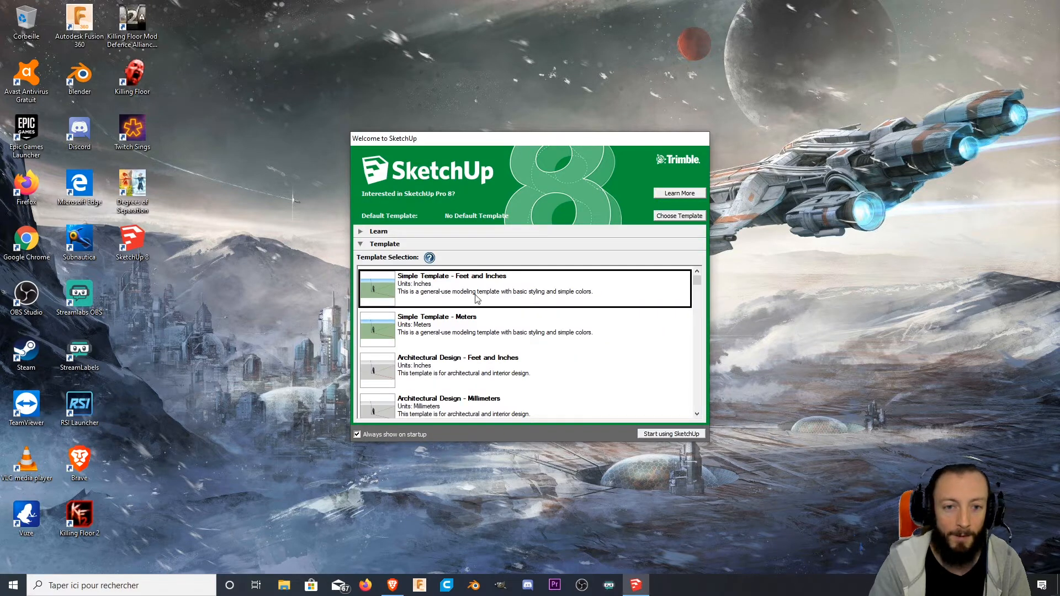
{"action": "left_click", "coordinate": [440, 325]}
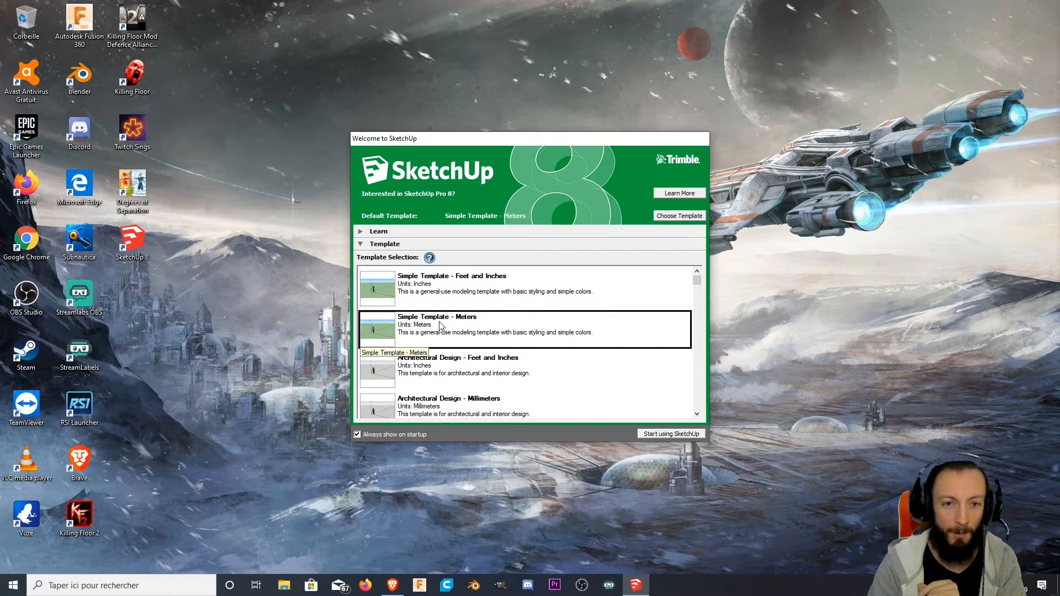
{"action": "left_click", "coordinate": [672, 434]}
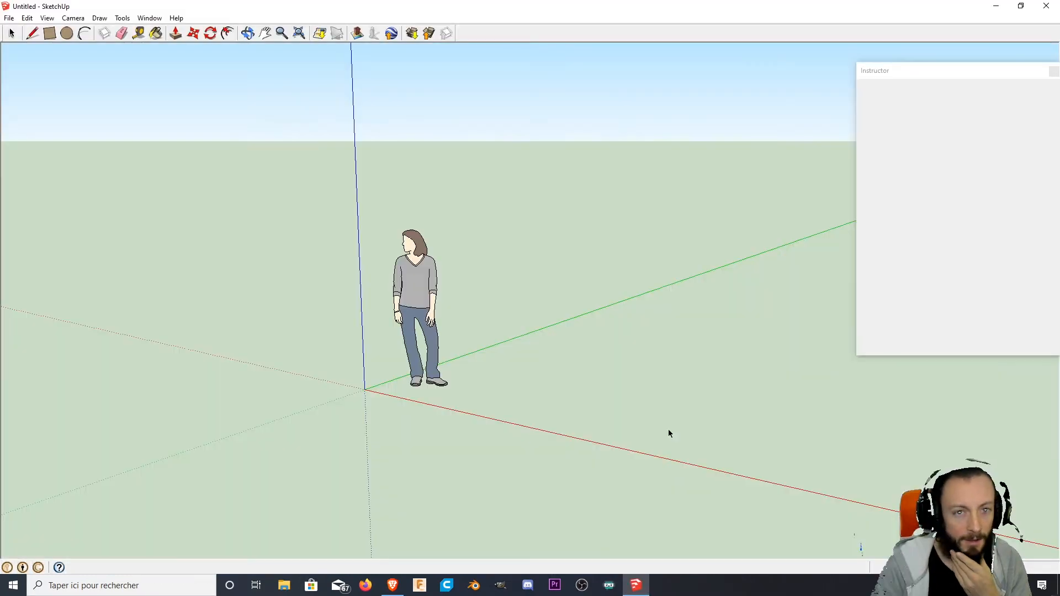
{"action": "left_click", "coordinate": [1053, 72]}
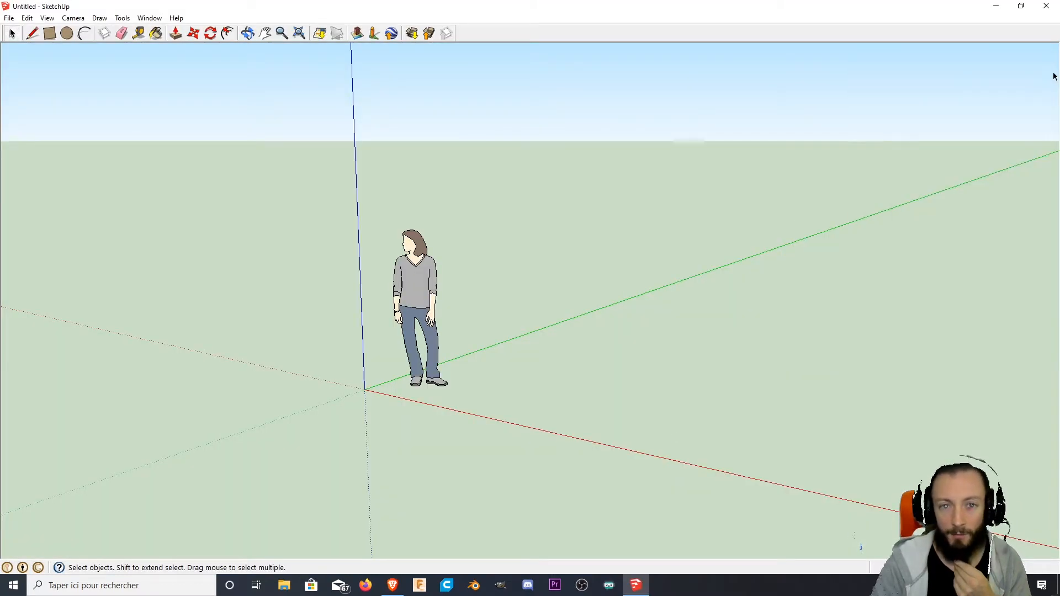
- Show the Large Tool Set, Standard and Views toolbars
{"action": "left_click", "coordinate": [48, 19]}
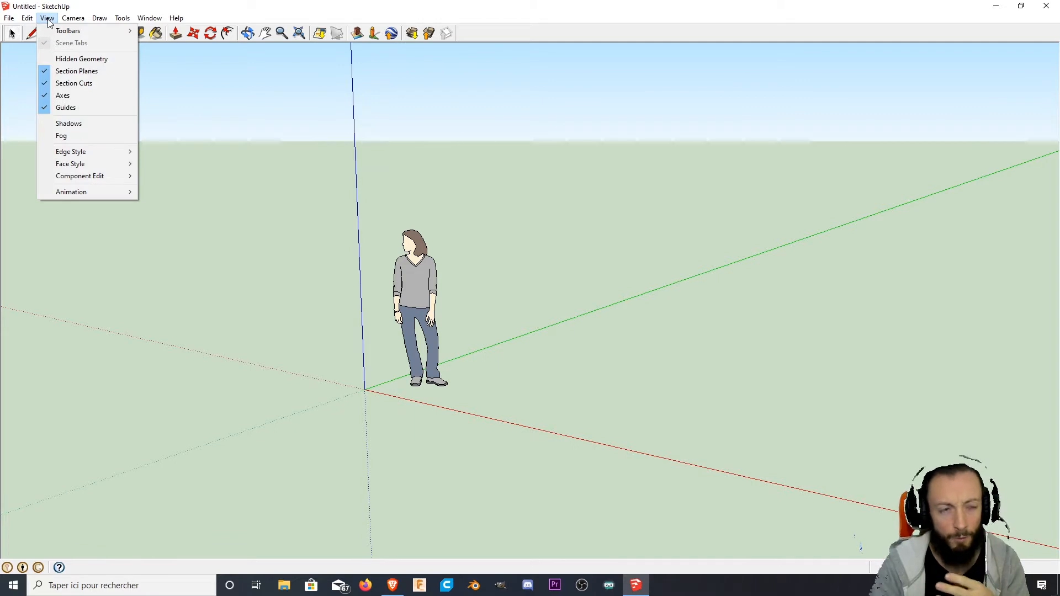
{"action": "mouse_move", "coordinate": [86, 30]}
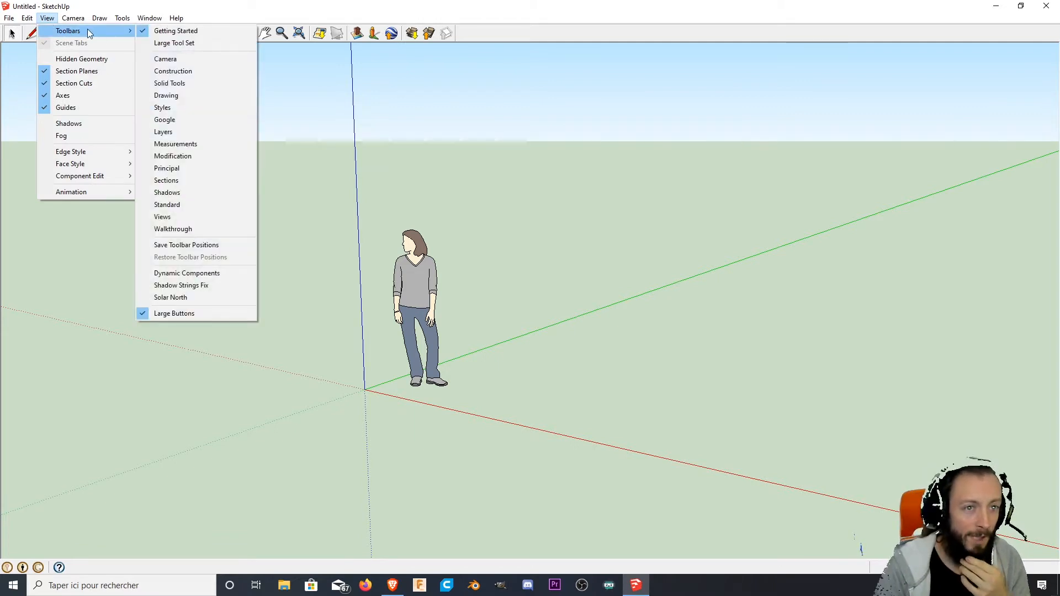
{"action": "left_click", "coordinate": [184, 43]}
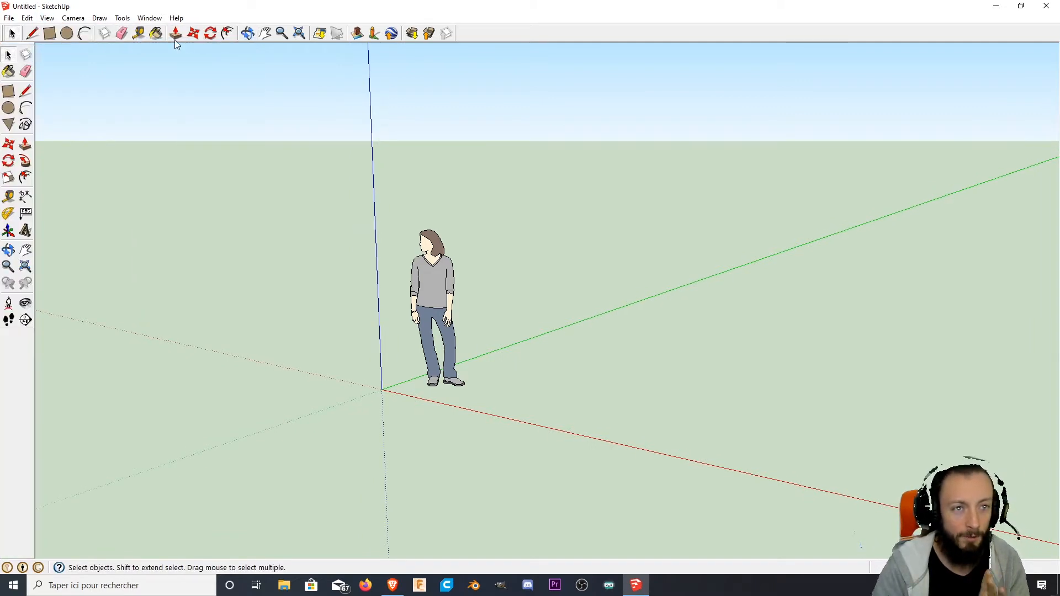
{"action": "left_click", "coordinate": [53, 19]}
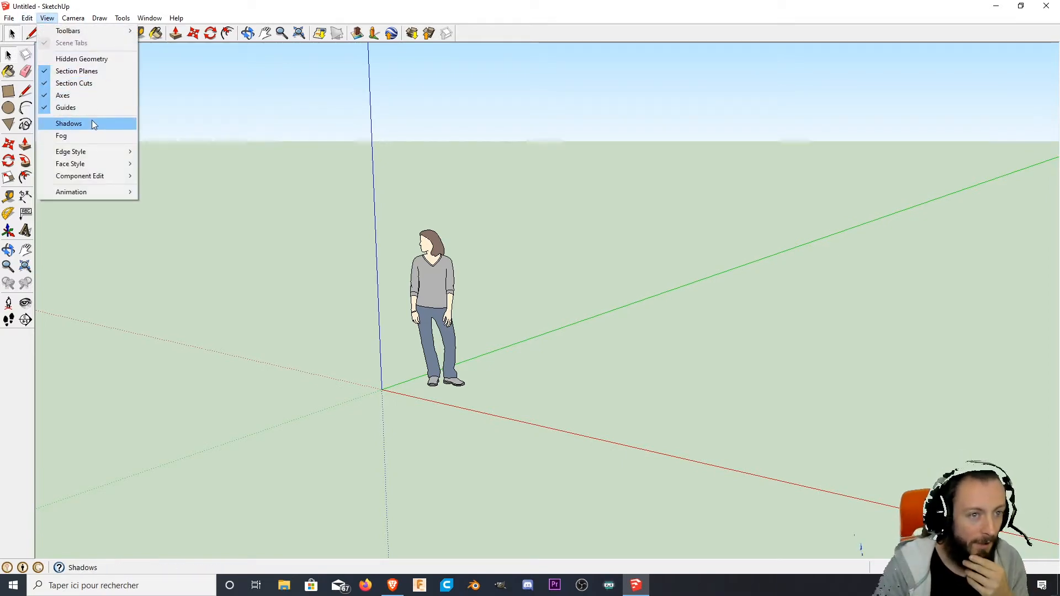
{"action": "mouse_move", "coordinate": [83, 31]}
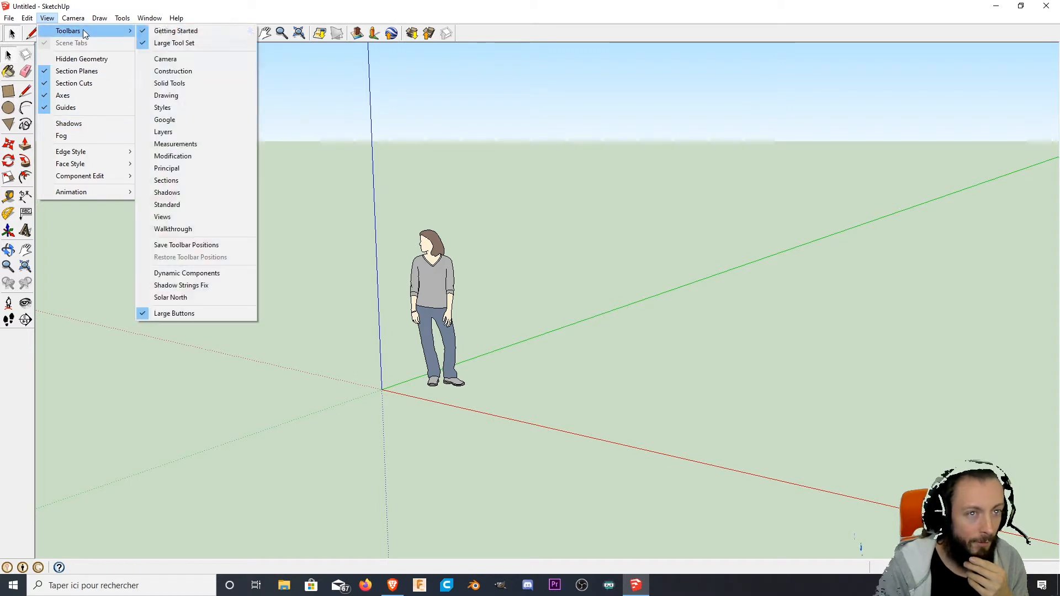
{"action": "left_click", "coordinate": [177, 204]}
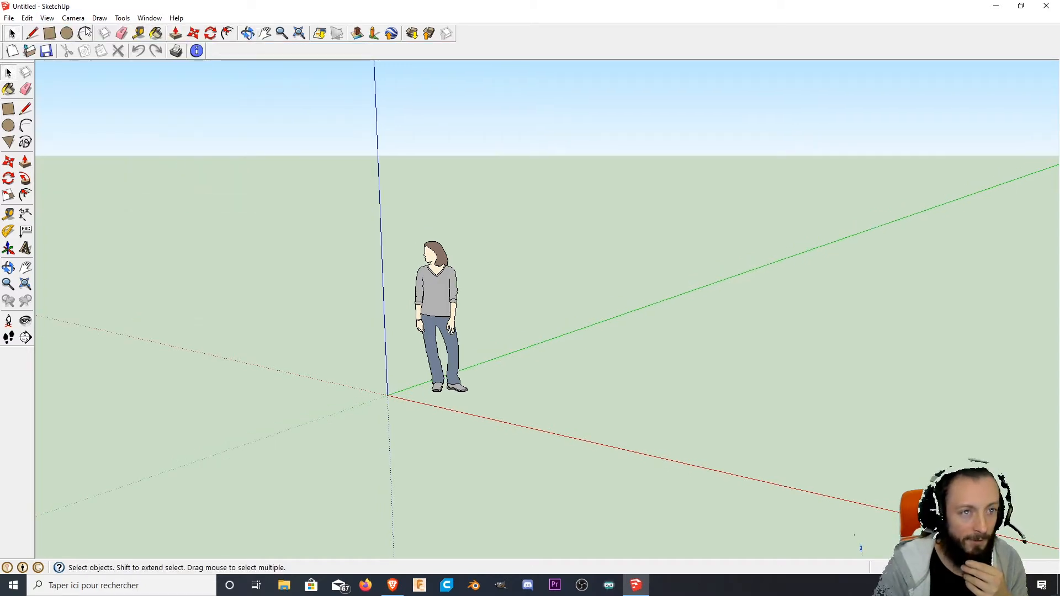
{"action": "left_click", "coordinate": [48, 19]}
{"action": "mouse_move", "coordinate": [84, 31]}
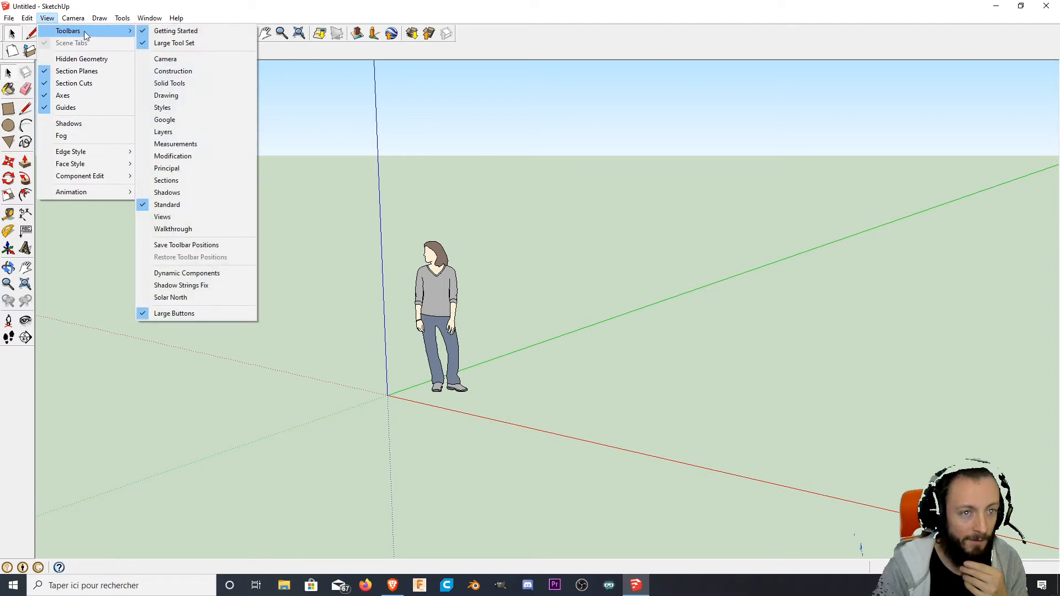
{"action": "left_click", "coordinate": [172, 217]}
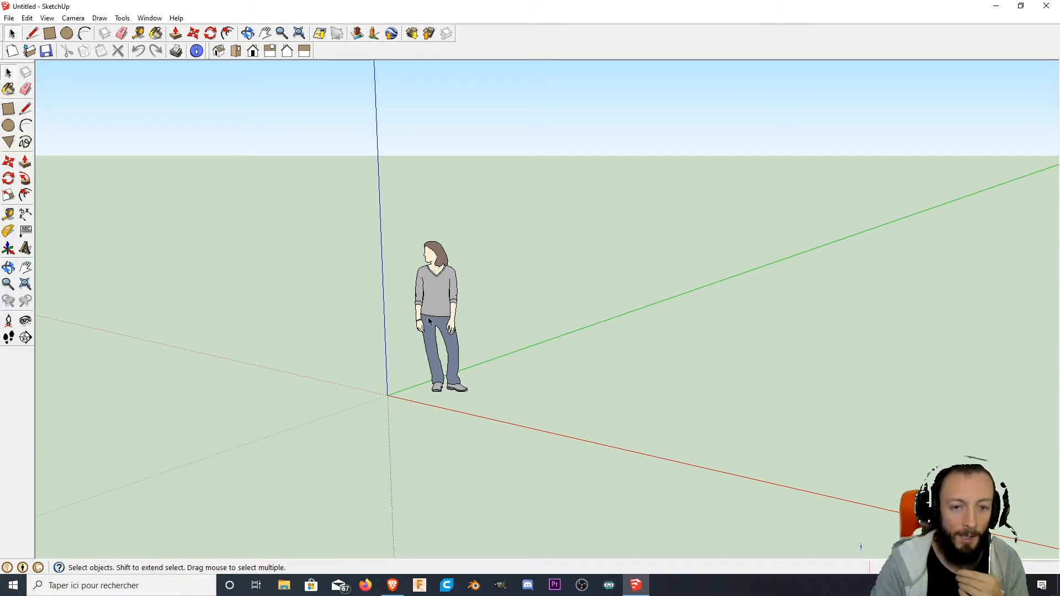
- Move the human figure to the other side of the origin, clear of the positive red and green axes
{"action": "left_click", "coordinate": [193, 34]}
{"action": "left_click", "coordinate": [437, 389]}
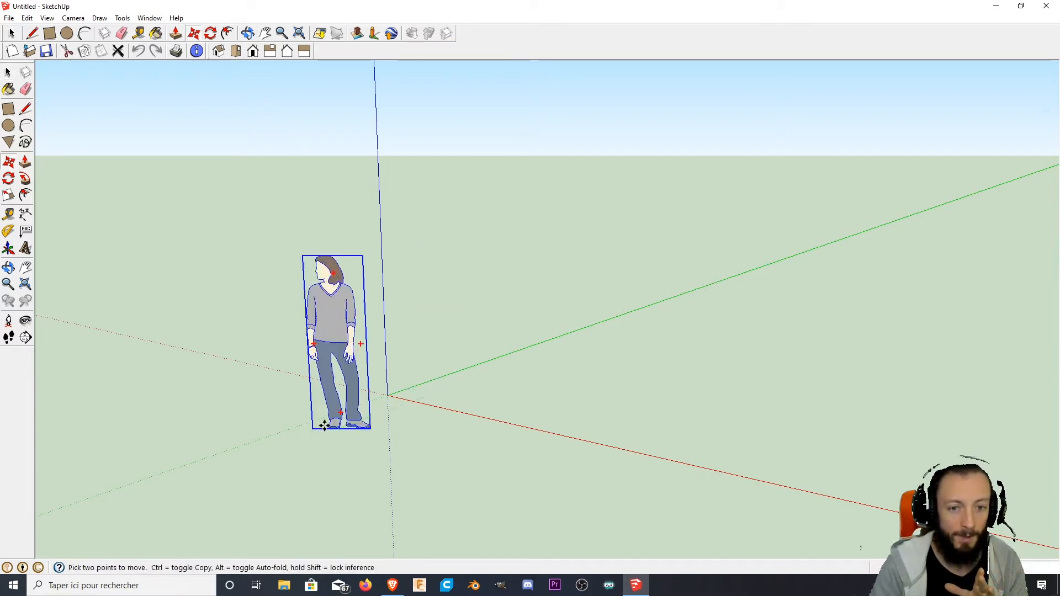
{"action": "left_click", "coordinate": [209, 430]}
- Draw a rectangle on the ground from the origin between the positive red and green axes as the building's footprint
{"action": "middle_click_drag", "start_coordinate": [210, 429], "coordinate": [358, 291]}
{"action": "left_click", "coordinate": [49, 34]}
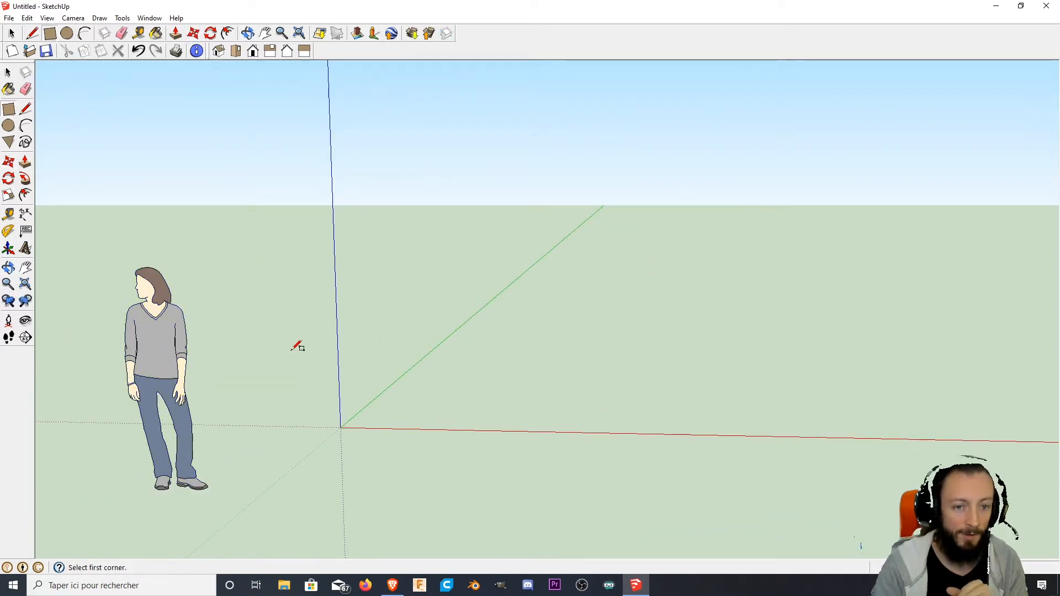
{"action": "left_click", "coordinate": [342, 424]}
{"action": "middle_click_drag", "start_coordinate": [781, 296], "coordinate": [743, 330]}
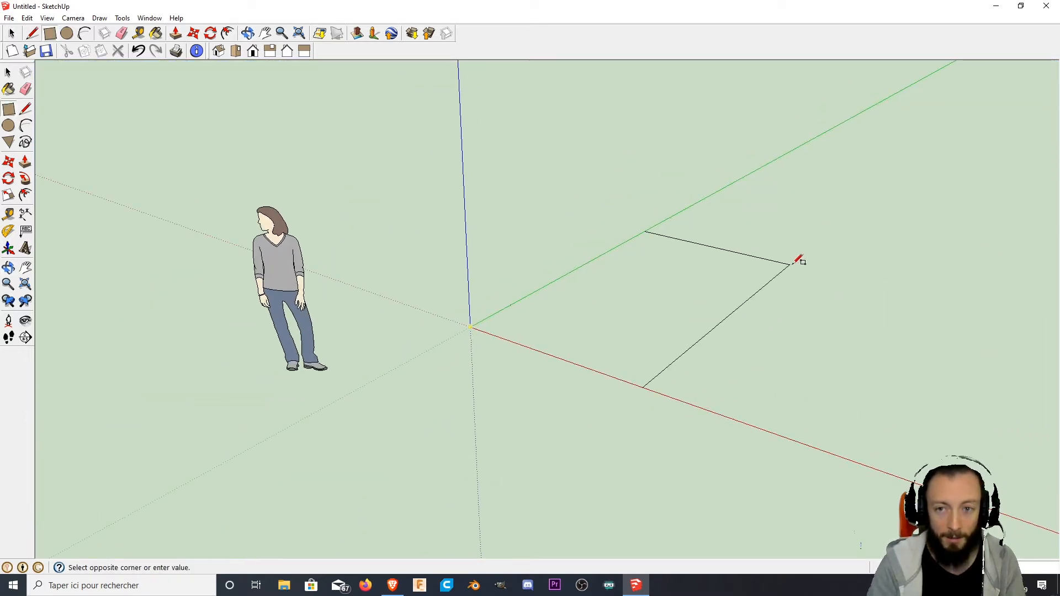
{"action": "middle_click_drag", "start_coordinate": [750, 289], "coordinate": [495, 317], "text": "shift"}
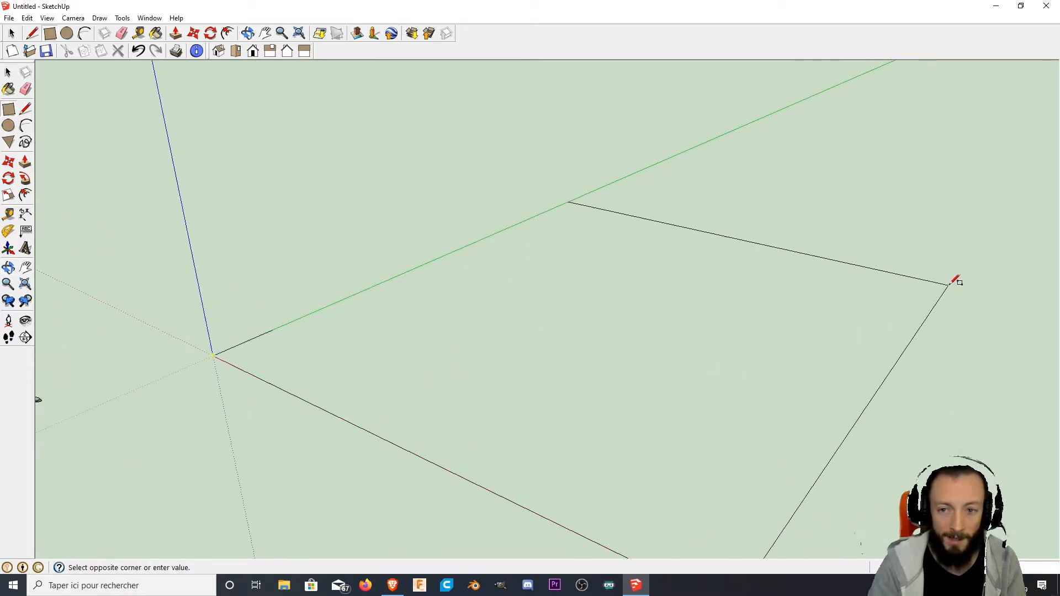
{"action": "left_click", "coordinate": [944, 267]}
- Offset the footprint's edges slightly inward to outline the wall thickness
{"action": "scroll", "coordinate": [609, 355], "scroll_direction": "down", "scroll_amount": 2}
{"action": "middle_click_drag", "start_coordinate": [437, 379], "coordinate": [596, 403]}
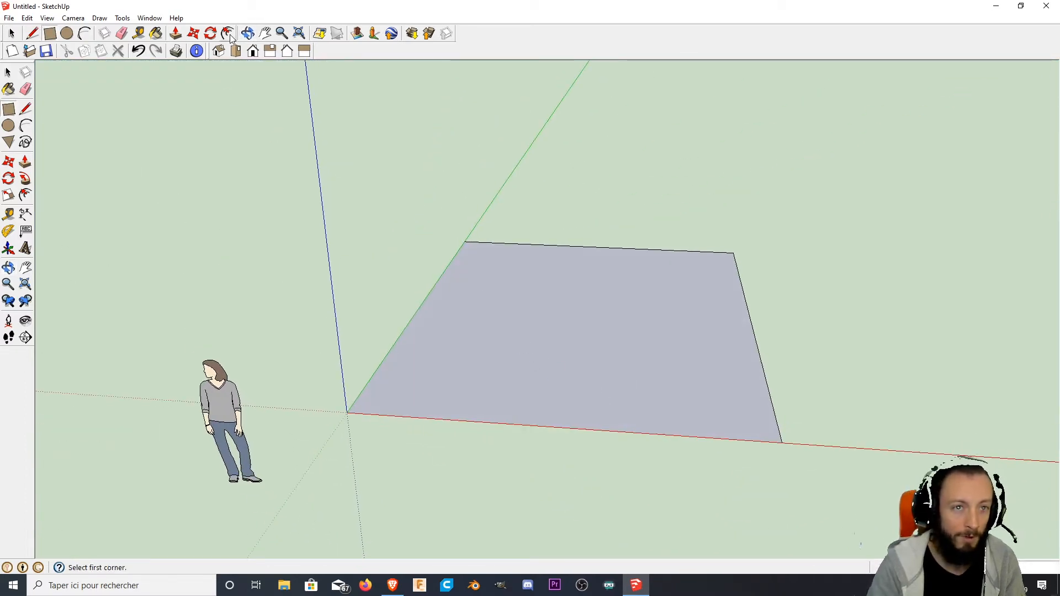
{"action": "key", "text": "f"}
{"action": "left_click", "coordinate": [736, 287]}
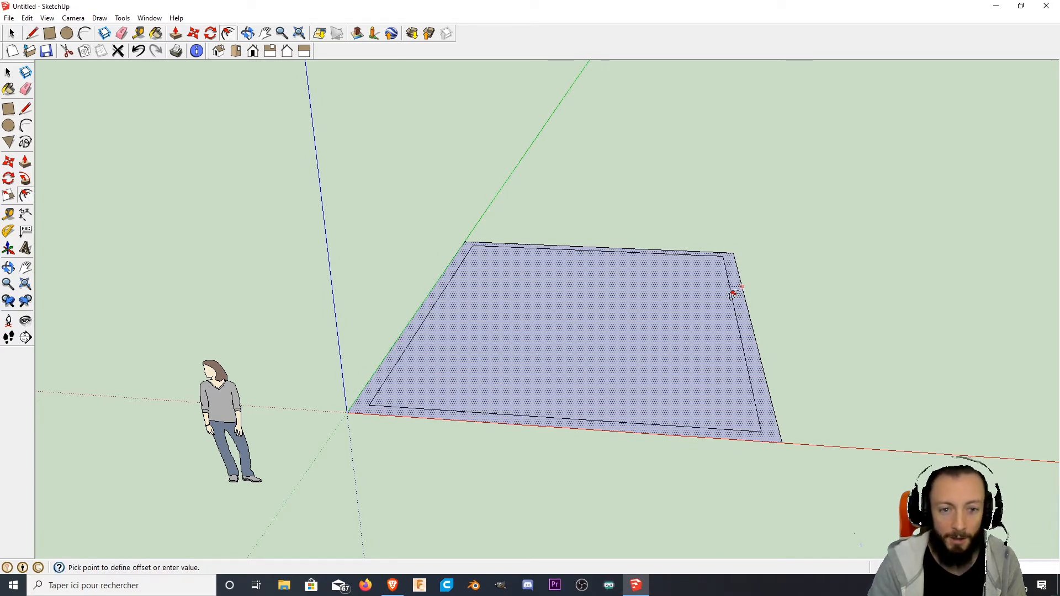
{"action": "left_click", "coordinate": [733, 292]}
- Push/Pull the border face between the two outlines upward to raise walls somewhat taller than the human figure
{"action": "middle_click_drag", "start_coordinate": [536, 219], "coordinate": [514, 224]}
{"action": "key", "text": "p"}
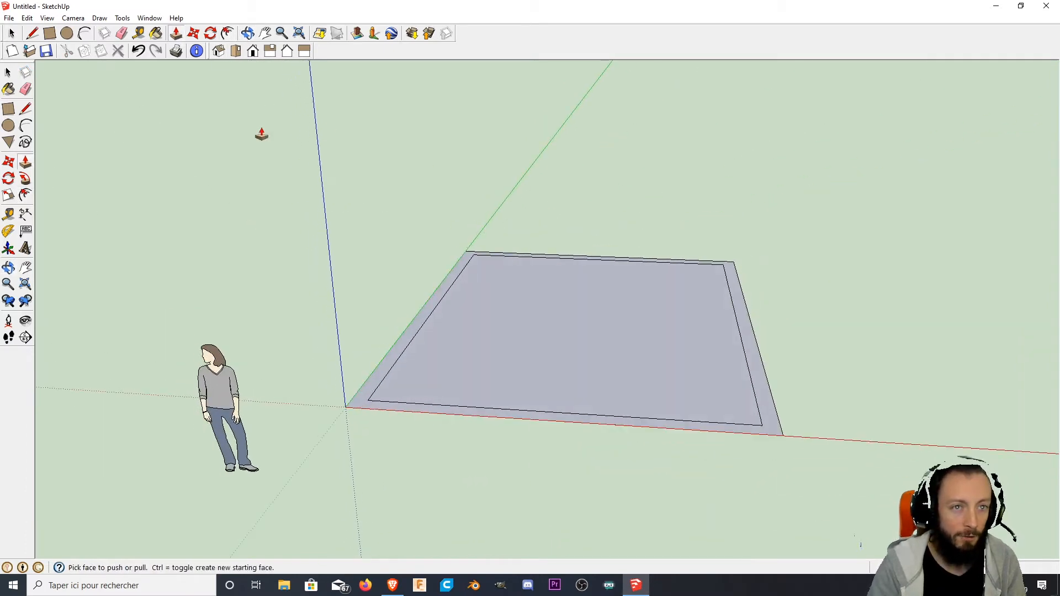
{"action": "left_click", "coordinate": [753, 348]}
{"action": "middle_click_drag", "start_coordinate": [772, 201], "coordinate": [780, 131]}
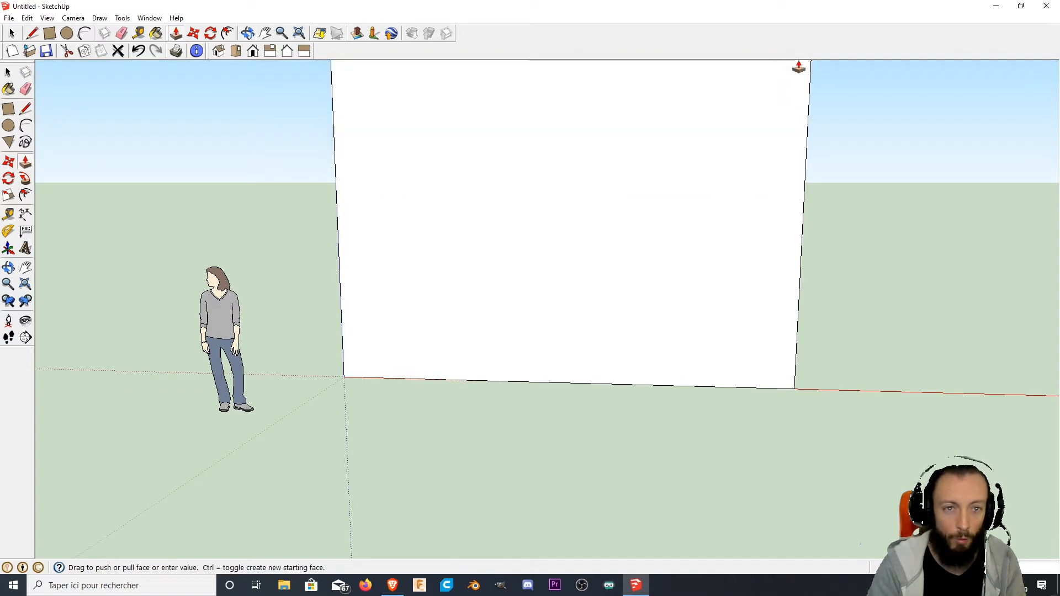
{"action": "scroll", "coordinate": [786, 133], "scroll_direction": "down", "scroll_amount": 3}
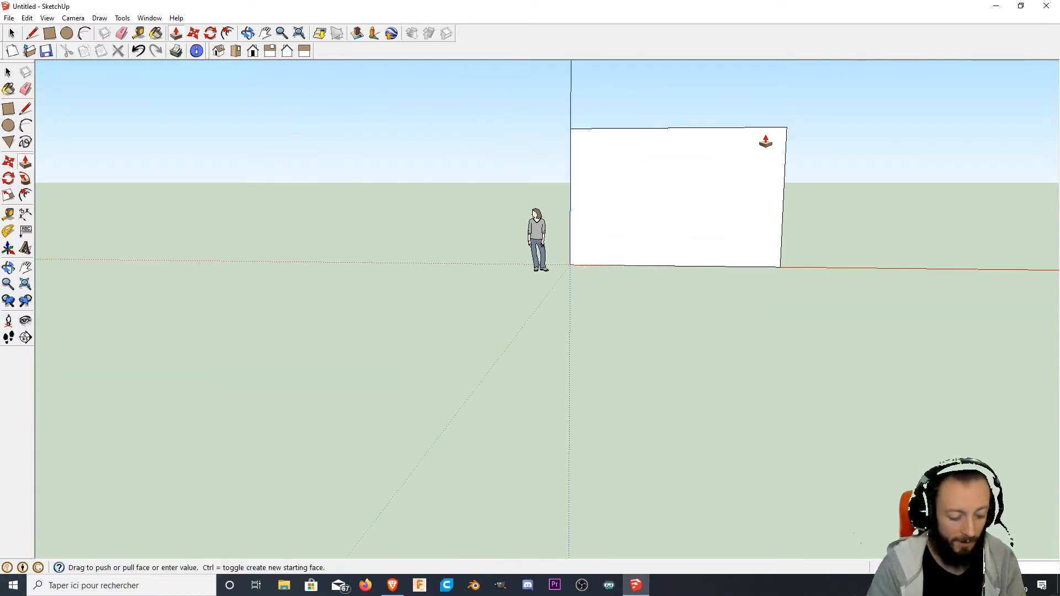
{"action": "middle_click_drag", "start_coordinate": [734, 249], "coordinate": [608, 461]}
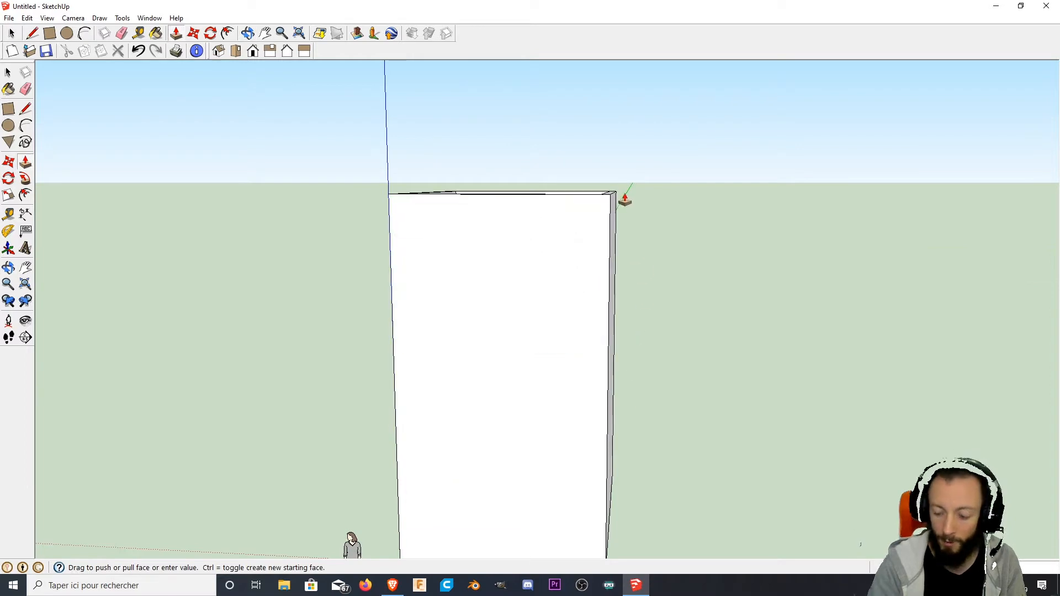
{"action": "scroll", "coordinate": [575, 138], "scroll_direction": "down", "scroll_amount": 4}
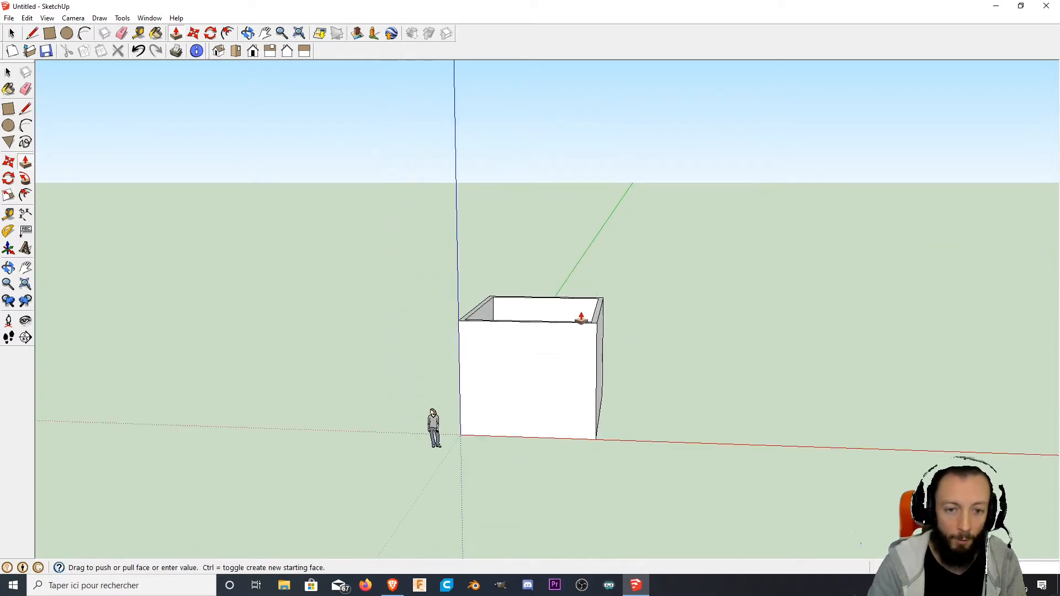
{"action": "middle_click_drag", "start_coordinate": [588, 359], "coordinate": [613, 304]}
{"action": "scroll", "coordinate": [614, 331], "scroll_direction": "up", "scroll_amount": 5}
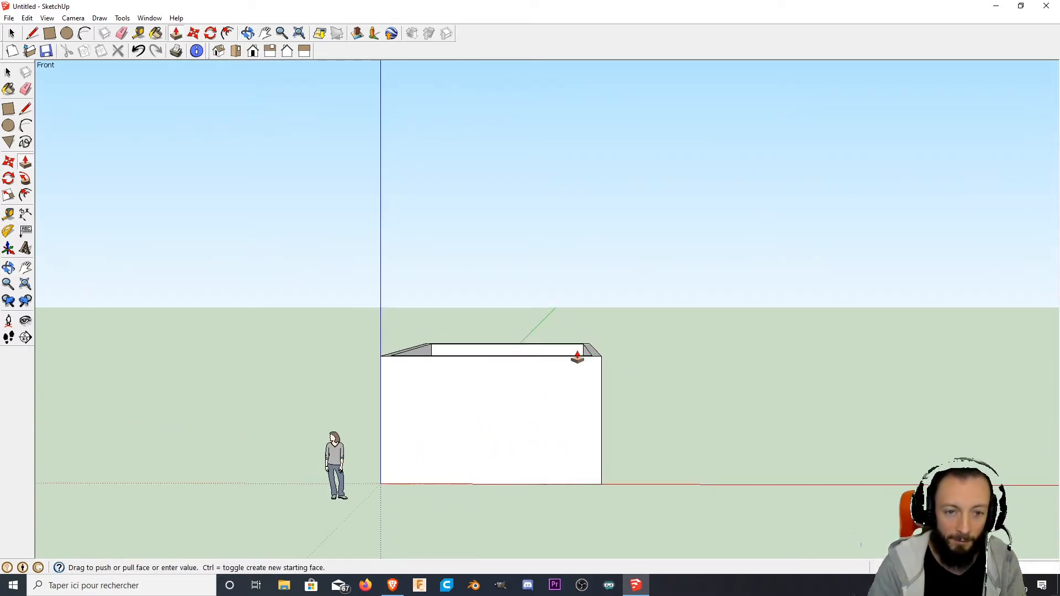
{"action": "middle_click_drag", "start_coordinate": [574, 378], "coordinate": [593, 302], "text": "shift"}
{"action": "scroll", "coordinate": [593, 302], "scroll_direction": "up", "scroll_amount": 1}
{"action": "scroll", "coordinate": [592, 302], "scroll_direction": "up", "scroll_amount": 2}
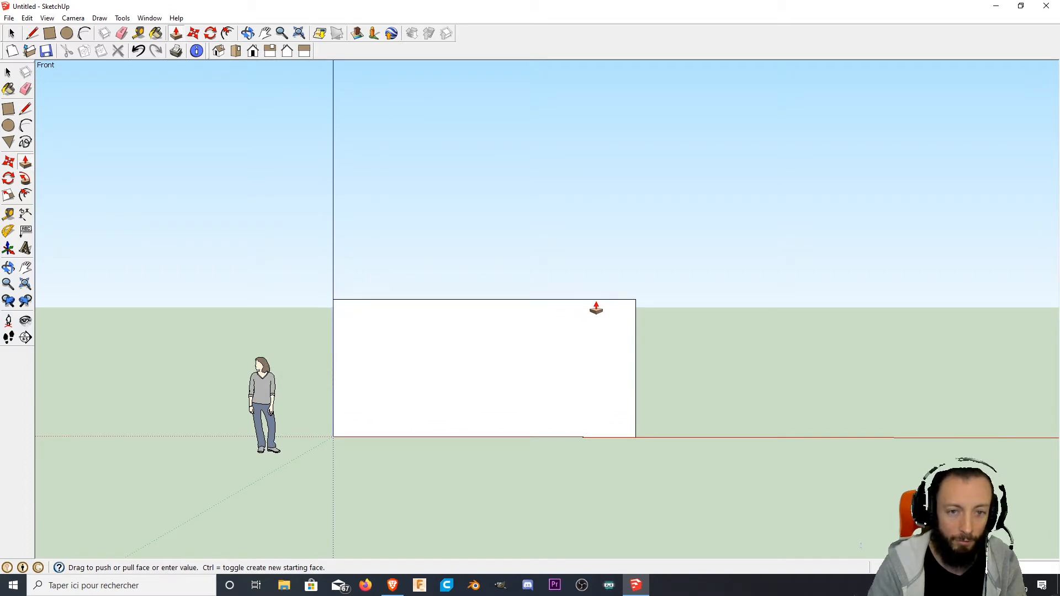
{"action": "left_click", "coordinate": [596, 307]}
- Draw an upright door rectangle on the front wall, starting on its bottom edge near the corner at the origin
{"action": "middle_click_drag", "start_coordinate": [657, 319], "coordinate": [674, 348]}
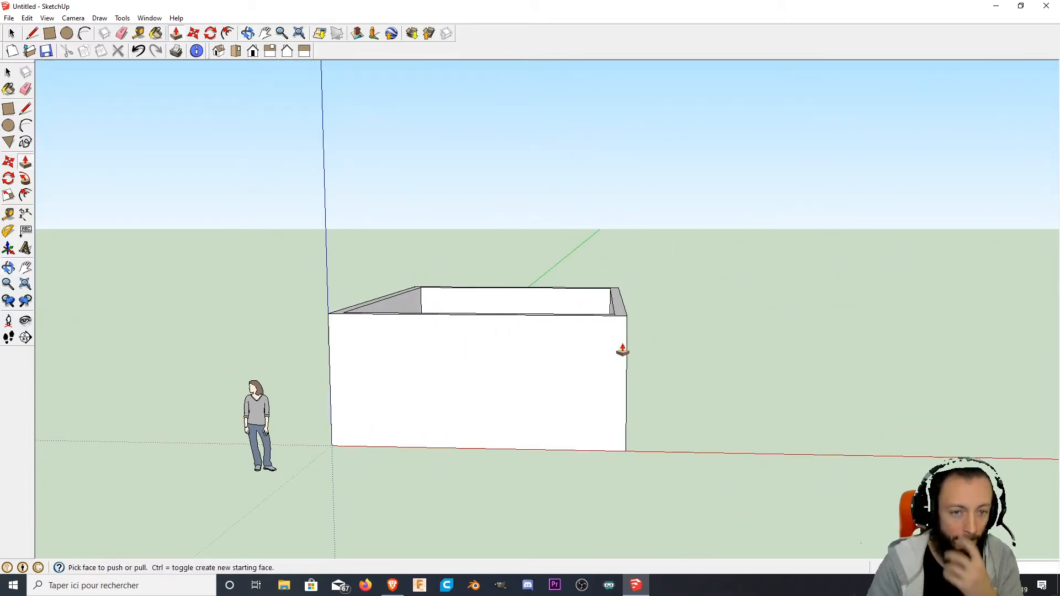
{"action": "left_click", "coordinate": [49, 34]}
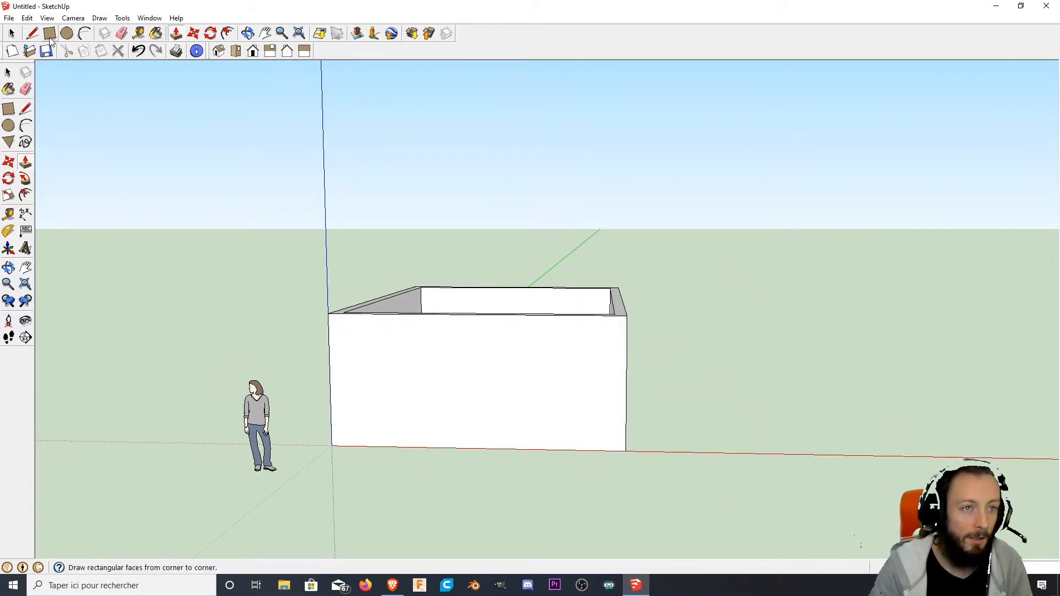
{"action": "mouse_move", "coordinate": [436, 323]}
{"action": "middle_mouse_down"}
{"action": "mouse_move", "coordinate": [280, 469]}
{"action": "mouse_move", "coordinate": [530, 363]}
{"action": "mouse_move", "coordinate": [426, 469]}
{"action": "mouse_move", "coordinate": [478, 420]}
{"action": "mouse_move", "coordinate": [487, 381]}
{"action": "mouse_move", "coordinate": [470, 403]}
{"action": "middle_mouse_up"}
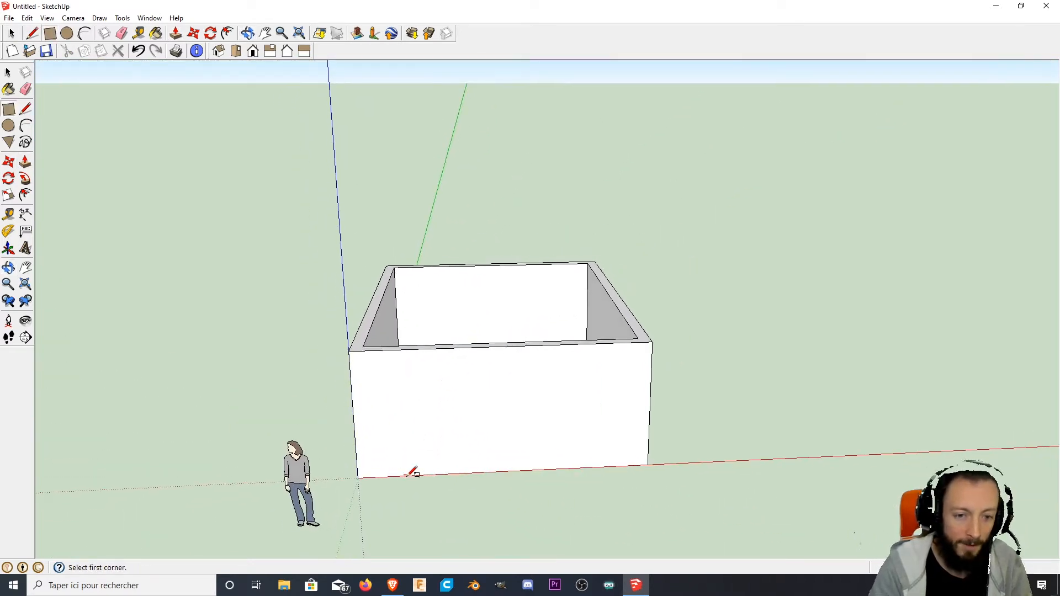
{"action": "left_click", "coordinate": [389, 476]}
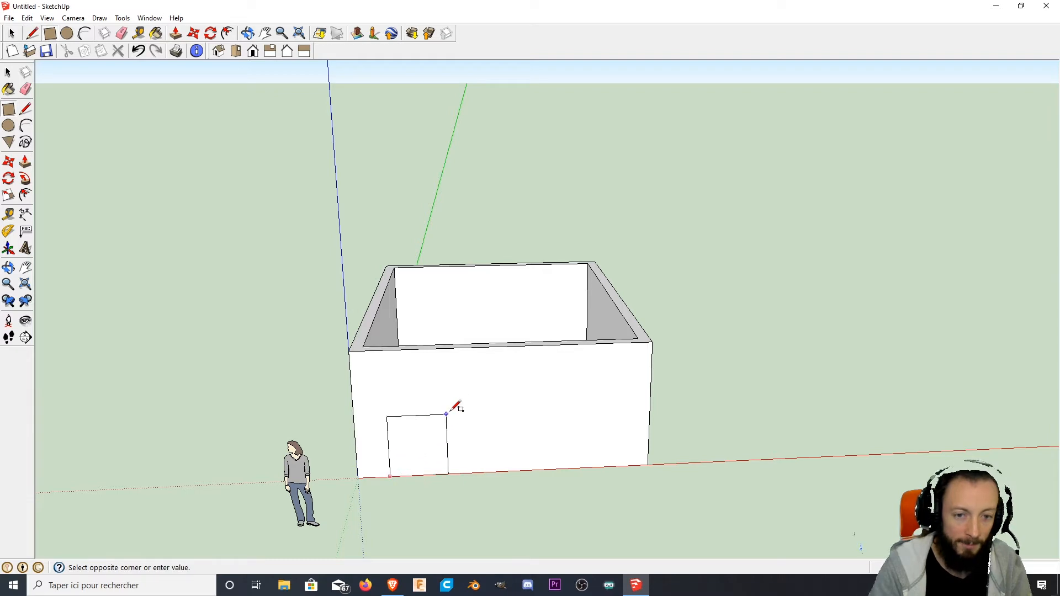
{"action": "middle_click_drag", "start_coordinate": [448, 373], "coordinate": [444, 283]}
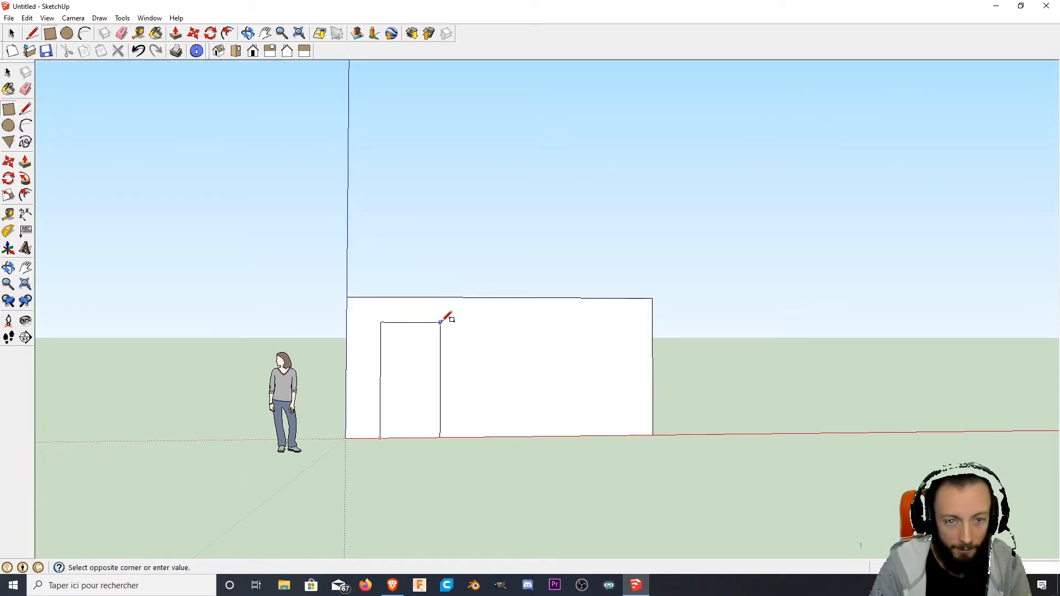
{"action": "left_click", "coordinate": [437, 321]}
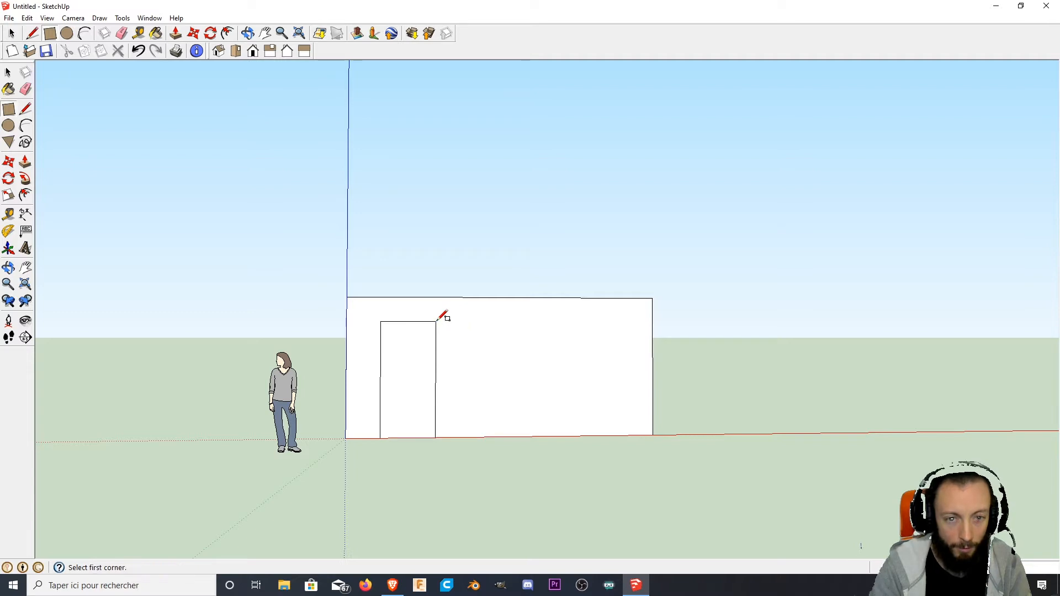
- Push/Pull the door rectangle inward through the thickness of the front wall
{"action": "middle_click_drag", "start_coordinate": [449, 351], "coordinate": [492, 360]}
{"action": "scroll", "coordinate": [404, 357], "scroll_direction": "up", "scroll_amount": 2}
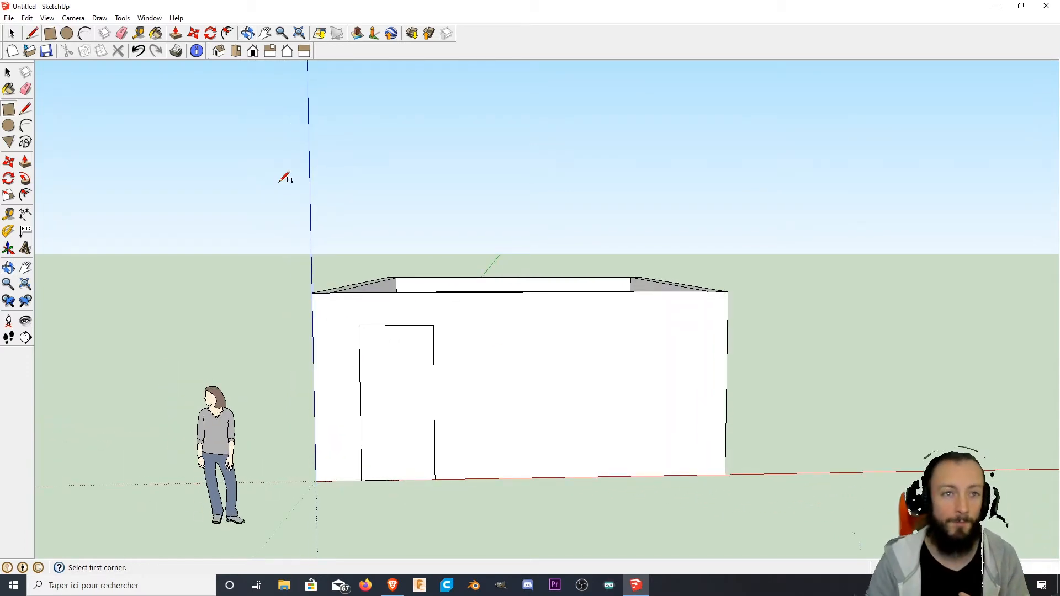
{"action": "left_click", "coordinate": [173, 36]}
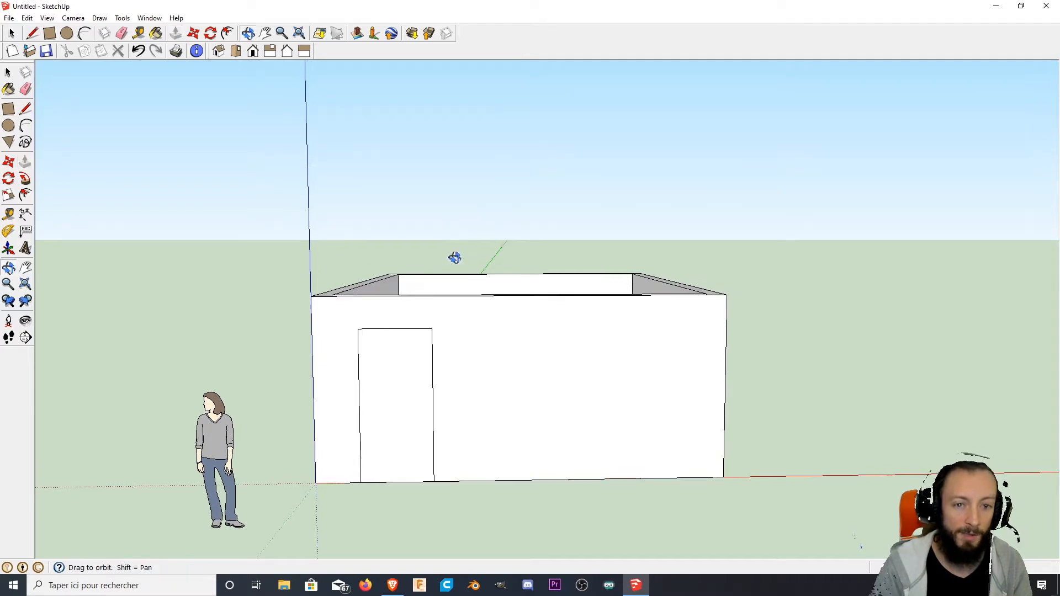
{"action": "middle_click_drag", "start_coordinate": [454, 256], "coordinate": [566, 355]}
{"action": "left_click", "coordinate": [387, 319]}
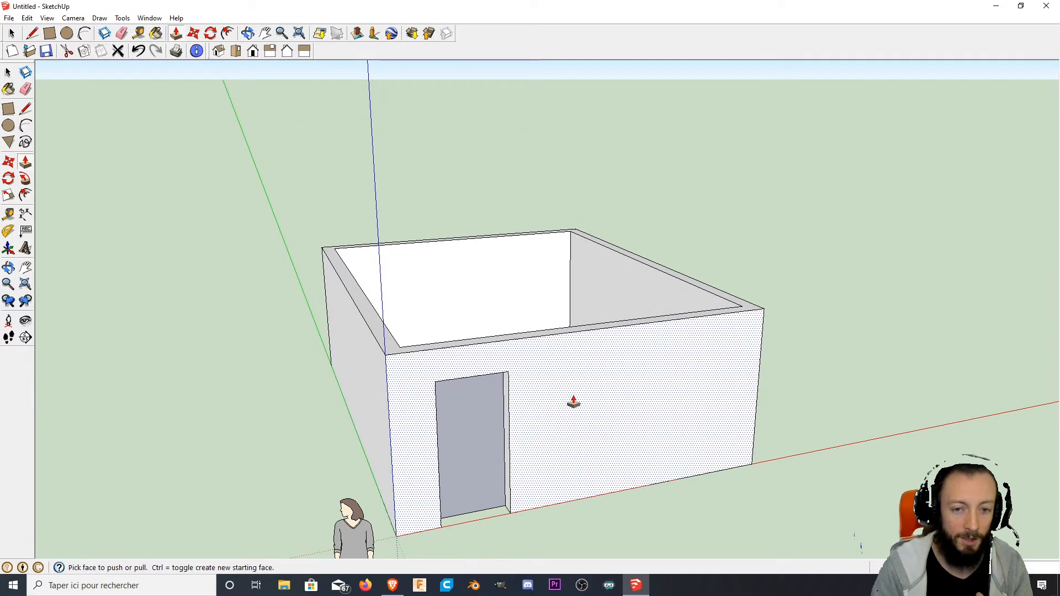
- Copy the two side edges and top edge of the door opening's front outline and paste them in front of the wall
{"action": "middle_click_drag", "start_coordinate": [572, 402], "coordinate": [378, 392]}
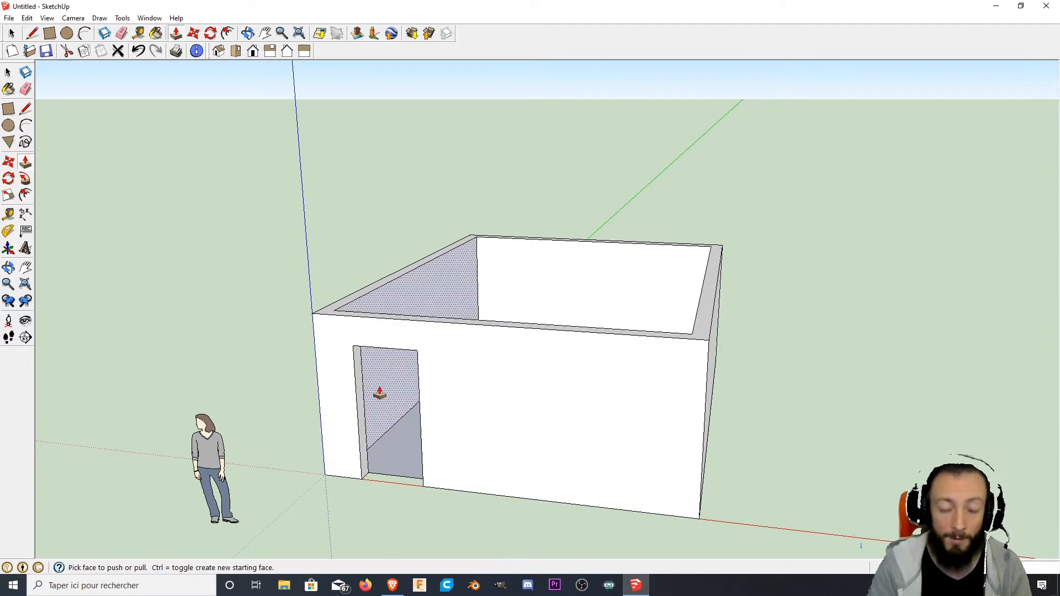
{"action": "middle_click_drag", "start_coordinate": [379, 392], "coordinate": [485, 398]}
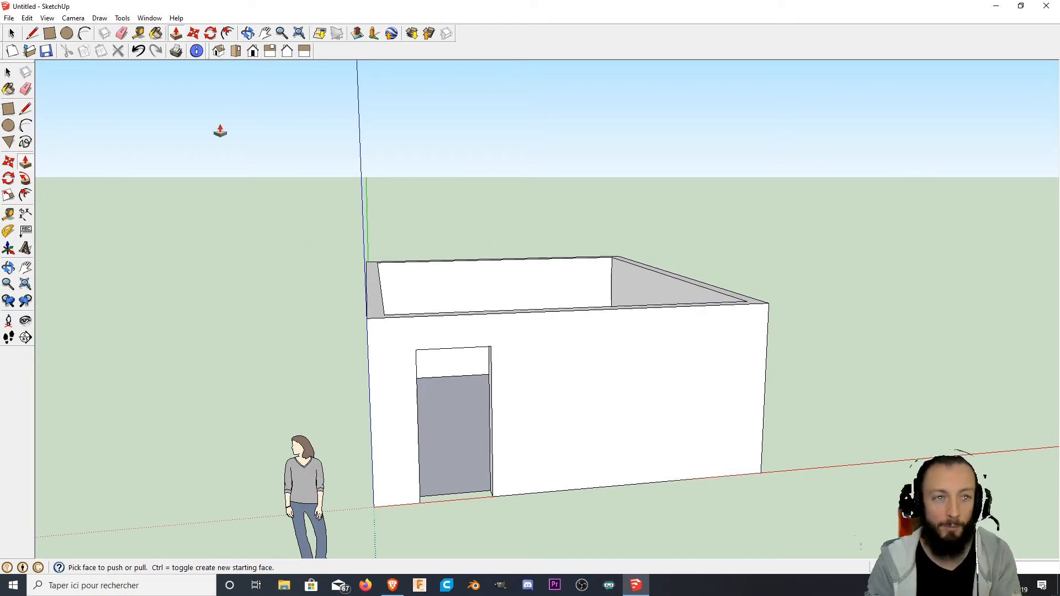
{"action": "left_click", "coordinate": [12, 34]}
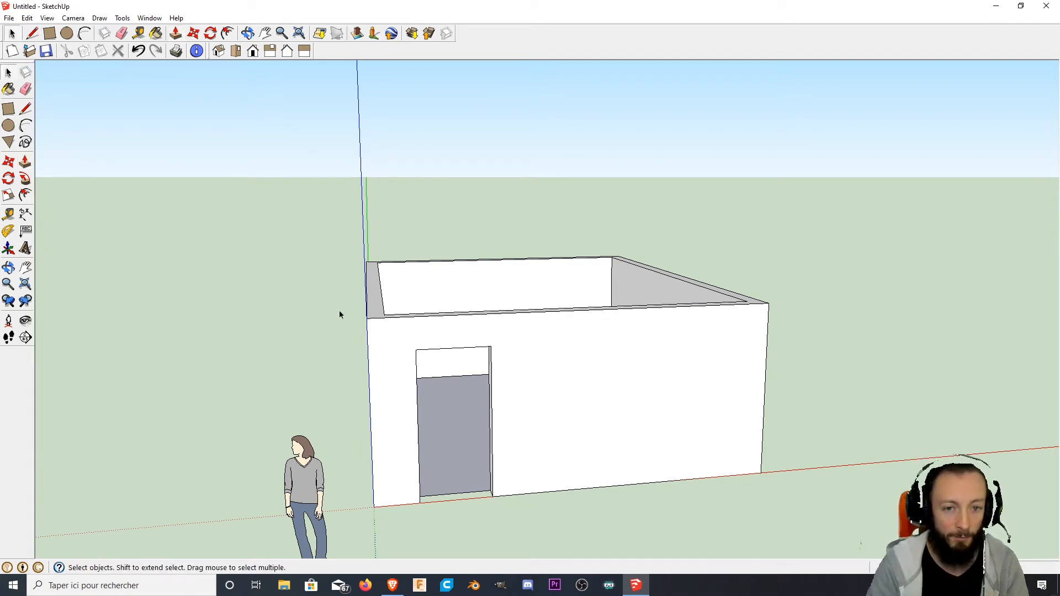
{"action": "scroll", "coordinate": [421, 409], "scroll_direction": "up", "scroll_amount": 2}
{"action": "scroll", "coordinate": [421, 410], "scroll_direction": "up", "scroll_amount": 2}
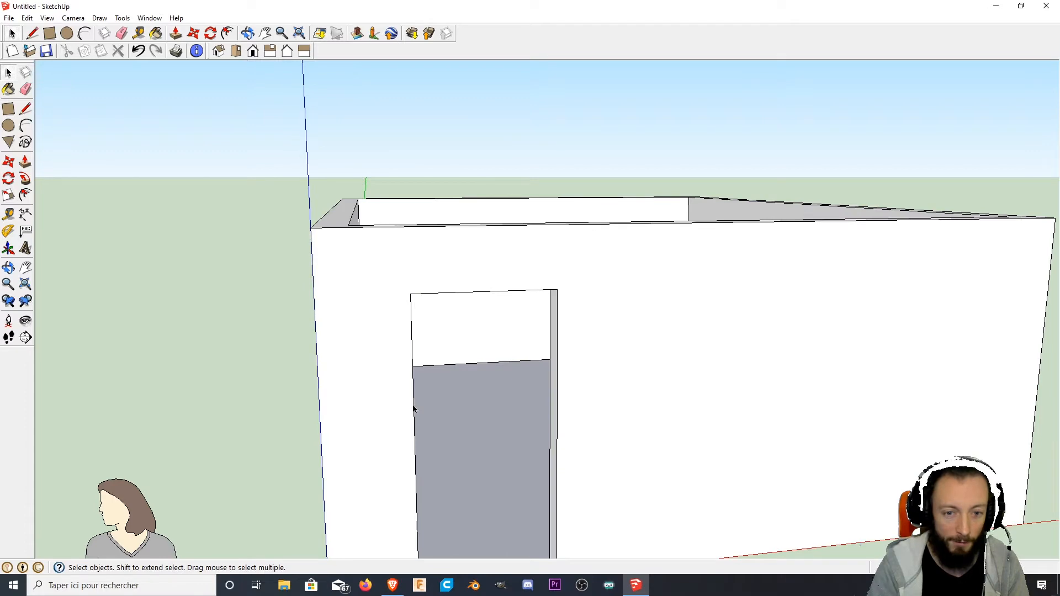
{"action": "mouse_move", "coordinate": [412, 409]}
{"action": "middle_mouse_down"}
{"action": "mouse_move", "coordinate": [403, 416]}
{"action": "mouse_move", "coordinate": [554, 396]}
{"action": "mouse_move", "coordinate": [465, 394]}
{"action": "mouse_move", "coordinate": [416, 407]}
{"action": "middle_mouse_up"}
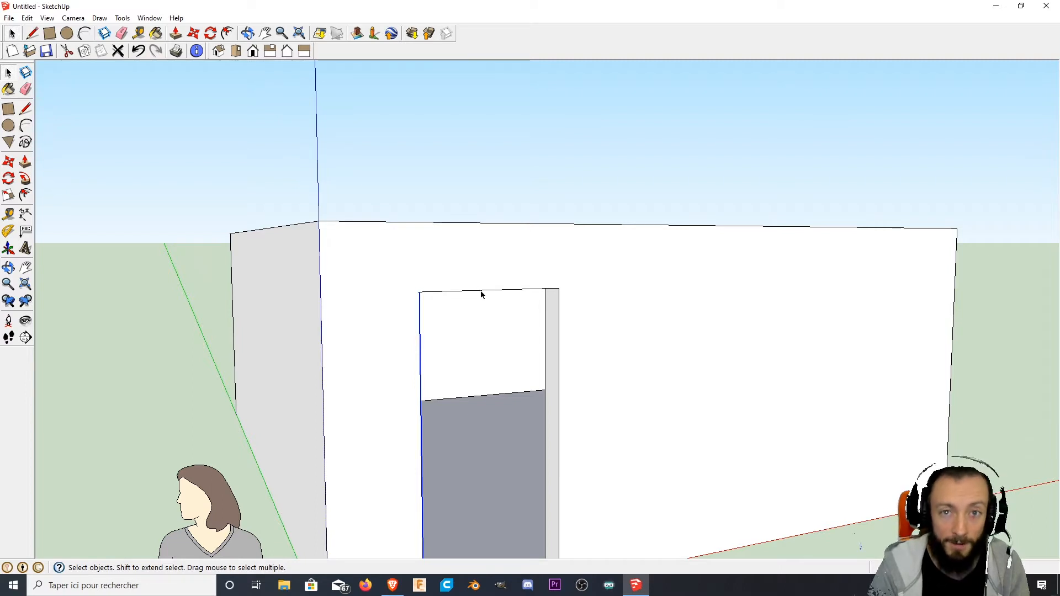
{"action": "left_click", "coordinate": [559, 365], "text": "shift"}
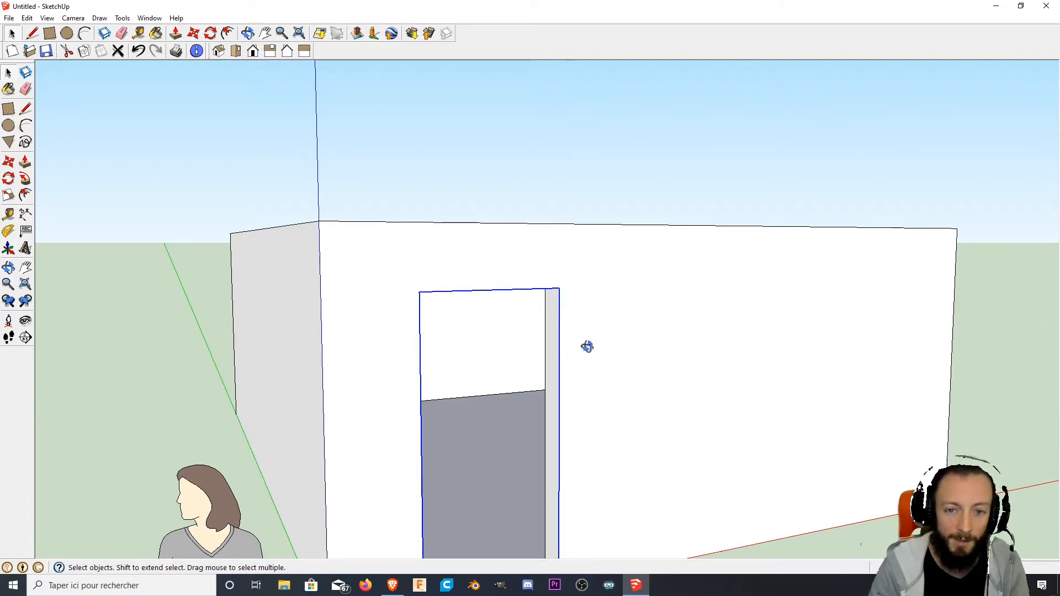
{"action": "middle_click_drag", "start_coordinate": [587, 347], "coordinate": [379, 346]}
{"action": "scroll", "coordinate": [379, 364], "scroll_direction": "down", "scroll_amount": 5}
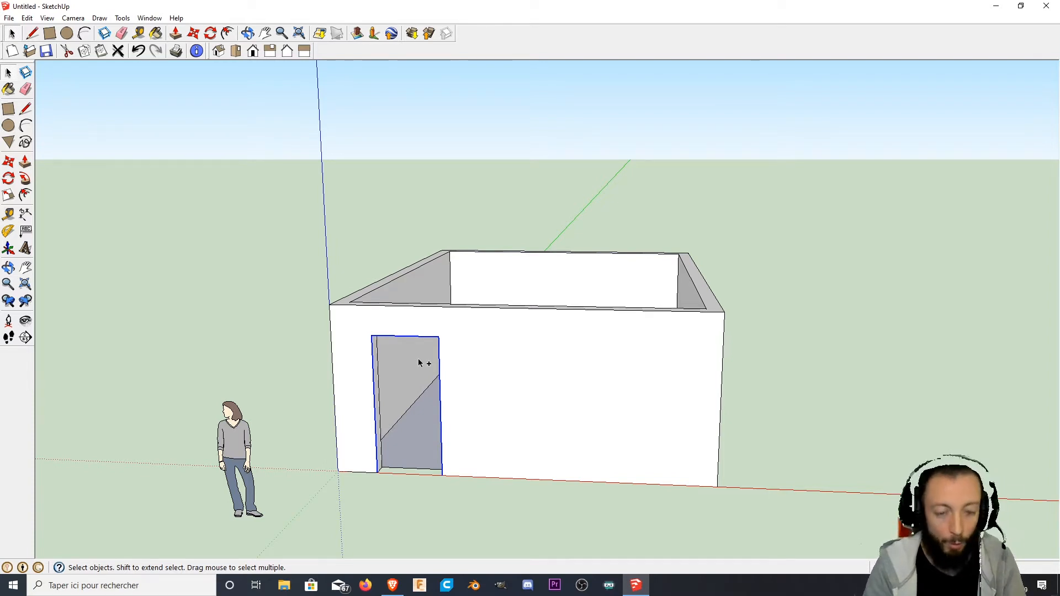
{"action": "key", "text": "m"}
{"action": "key", "text": "ctrl+c"}
{"action": "key", "text": "ctrl+v"}
{"action": "scroll", "coordinate": [449, 490], "scroll_direction": "down", "scroll_amount": 3}
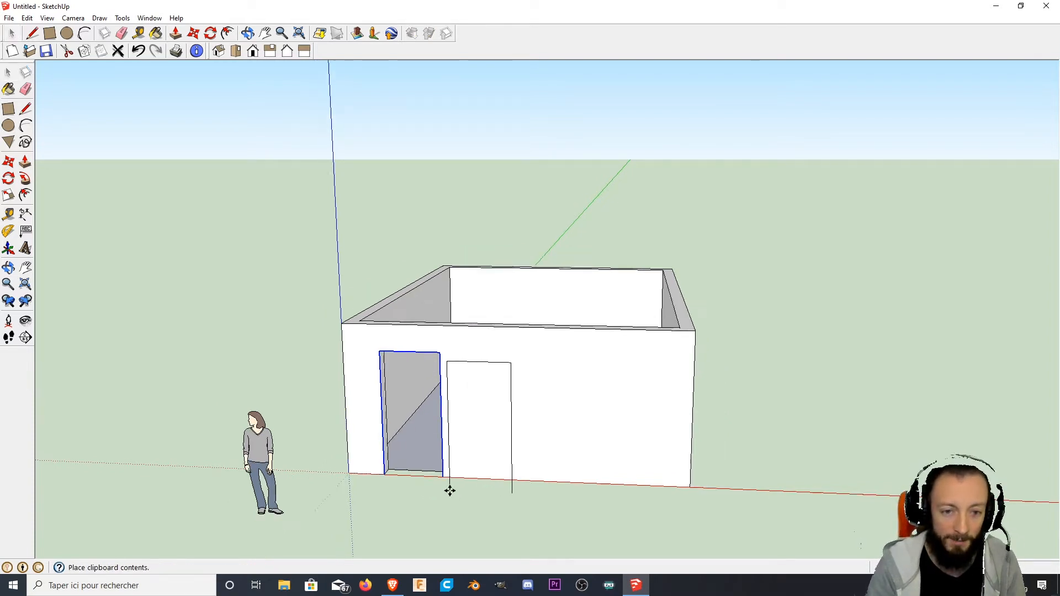
{"action": "left_click", "coordinate": [399, 526]}
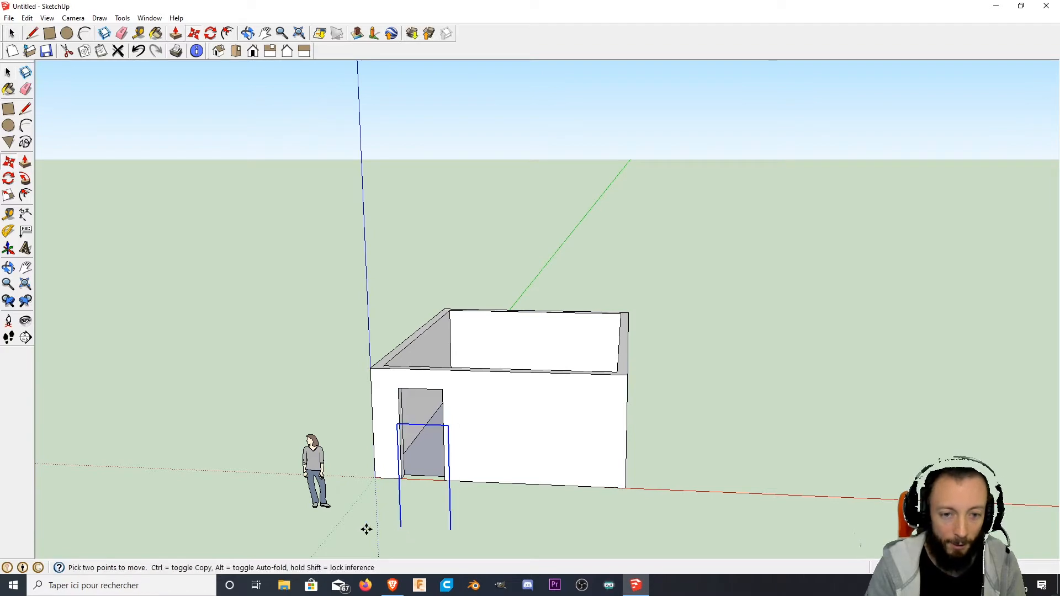
- Draw a line between the lower ends of the pasted door outline to close it into a face
{"action": "middle_click_drag", "start_coordinate": [366, 525], "coordinate": [490, 459]}
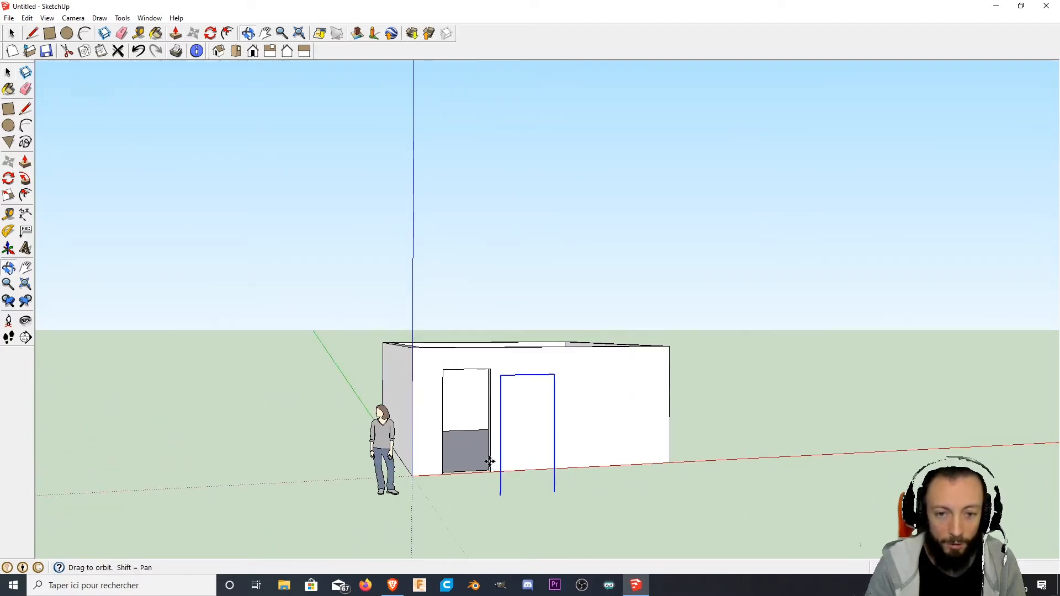
{"action": "scroll", "coordinate": [489, 493], "scroll_direction": "up", "scroll_amount": 2}
{"action": "middle_click_drag", "start_coordinate": [620, 470], "coordinate": [504, 467]}
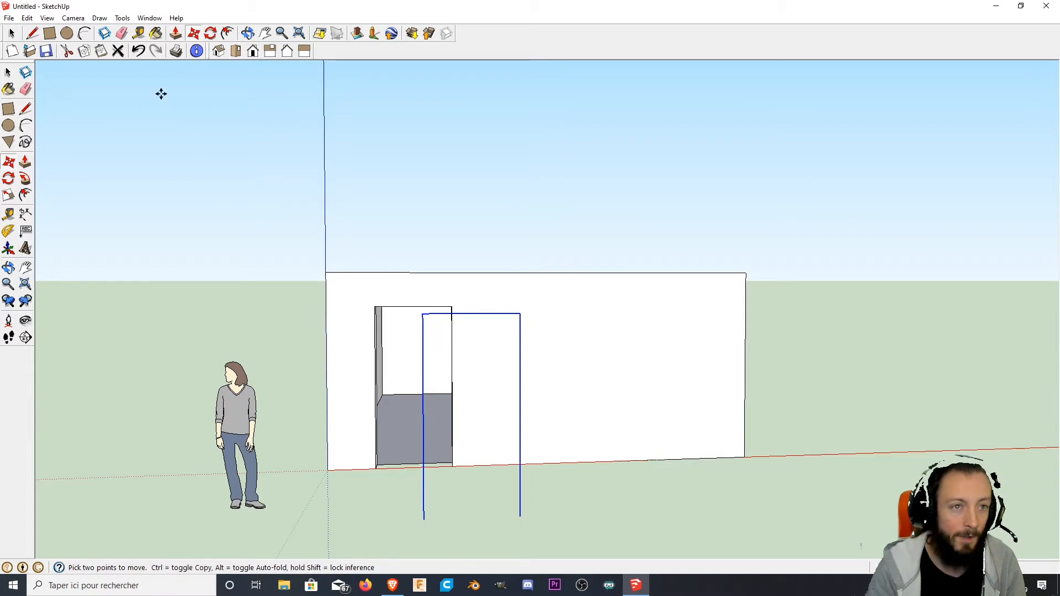
{"action": "left_click", "coordinate": [33, 34]}
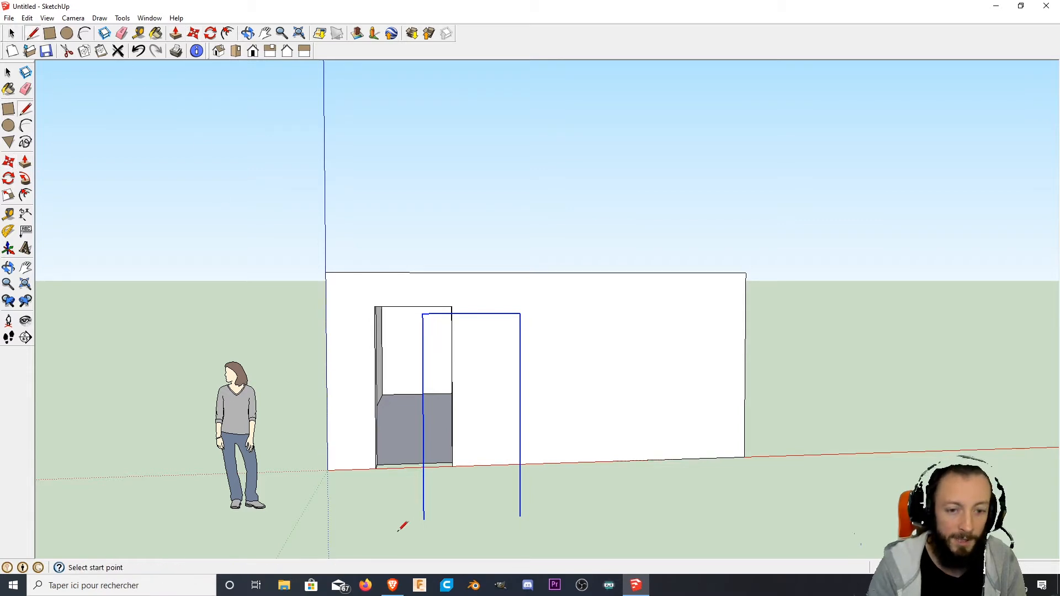
{"action": "left_click", "coordinate": [424, 519]}
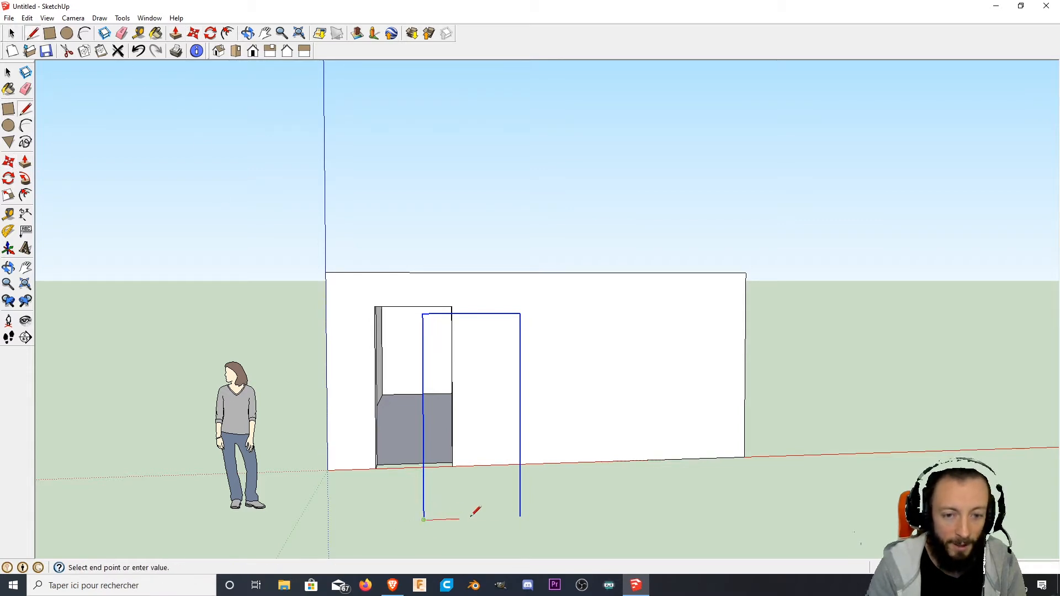
{"action": "left_click", "coordinate": [520, 515]}
{"action": "mouse_move", "coordinate": [520, 516]}
{"action": "middle_mouse_down"}
{"action": "mouse_move", "coordinate": [573, 523]}
{"action": "mouse_move", "coordinate": [518, 517]}
{"action": "middle_mouse_up"}
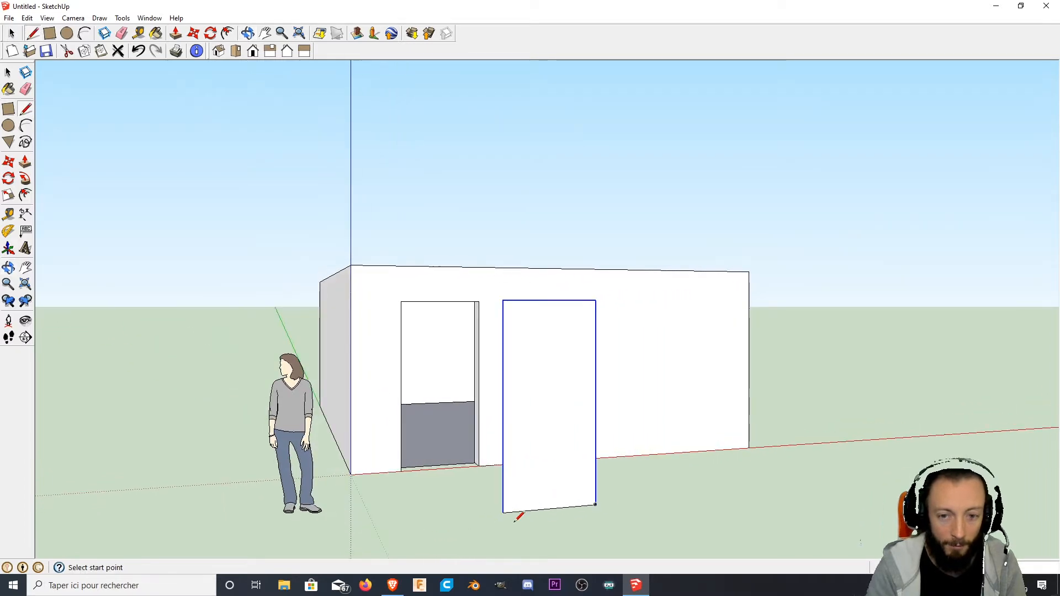
- Deselect the outline and Push/Pull the separate door face slightly outward to form a thin door slab
{"action": "middle_click_drag", "start_coordinate": [644, 509], "coordinate": [657, 524]}
{"action": "middle_click_drag", "start_coordinate": [550, 477], "coordinate": [599, 530]}
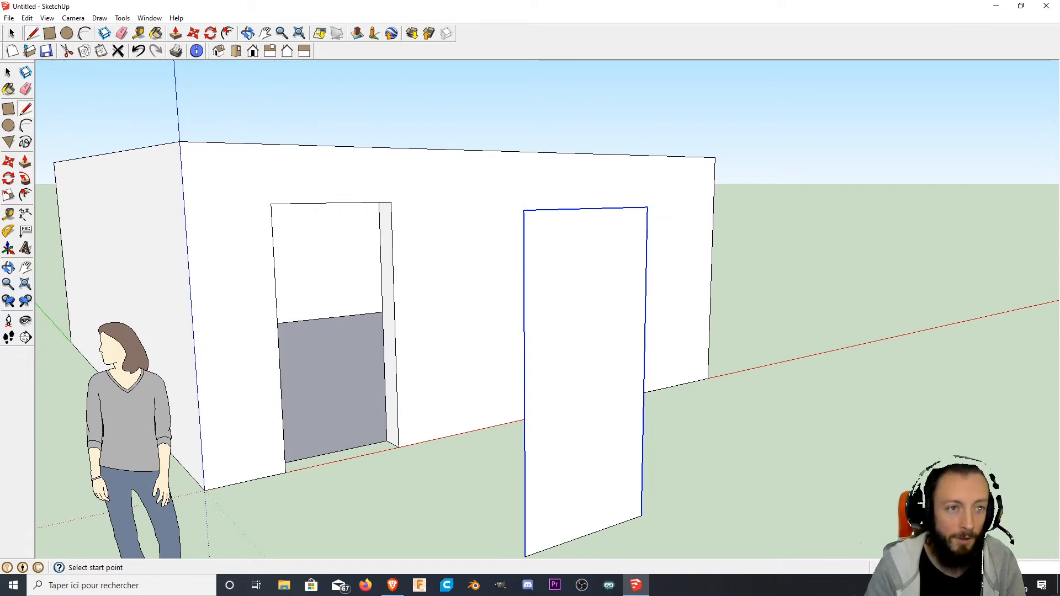
{"action": "left_click", "coordinate": [11, 33]}
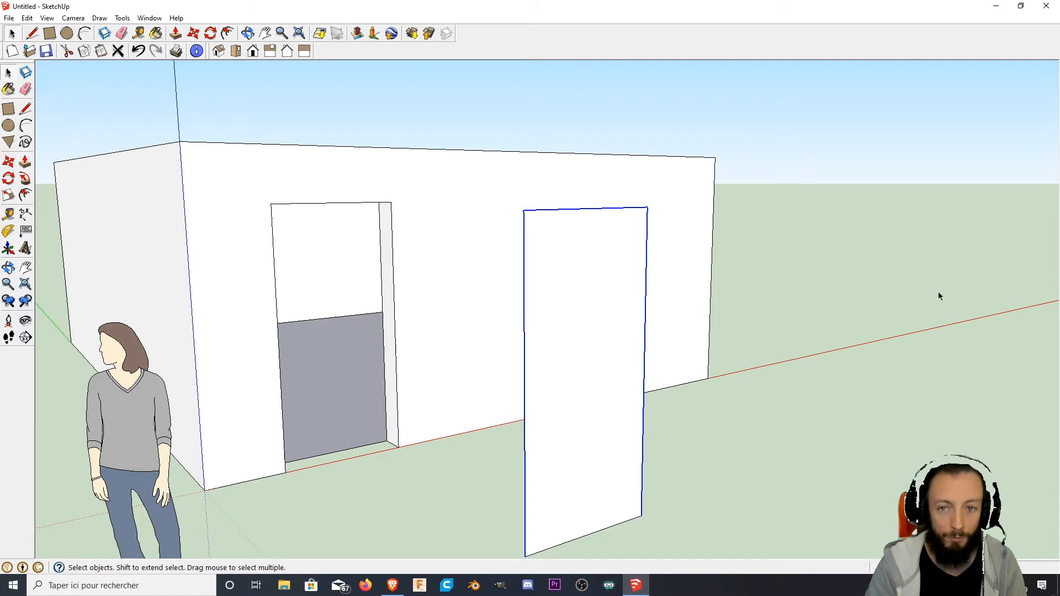
{"action": "left_click", "coordinate": [823, 319]}
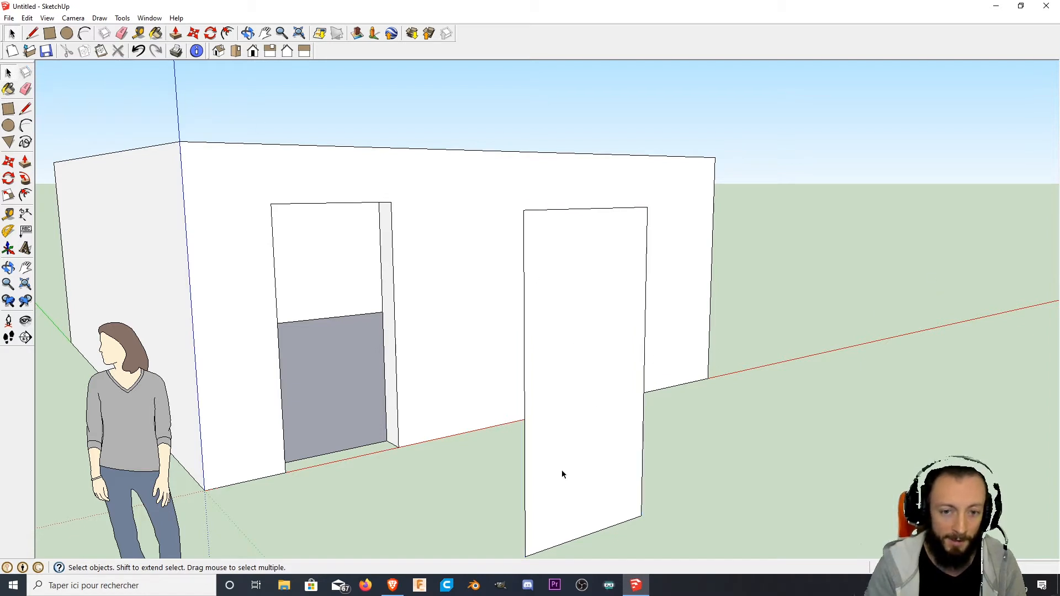
{"action": "scroll", "coordinate": [616, 381], "scroll_direction": "down", "scroll_amount": 2}
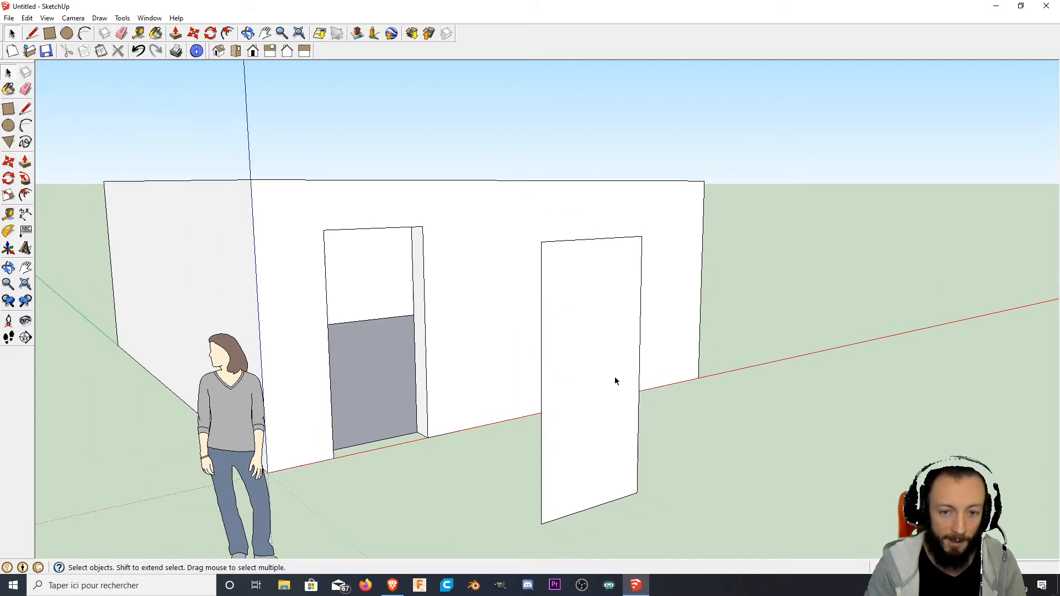
{"action": "left_click", "coordinate": [176, 35]}
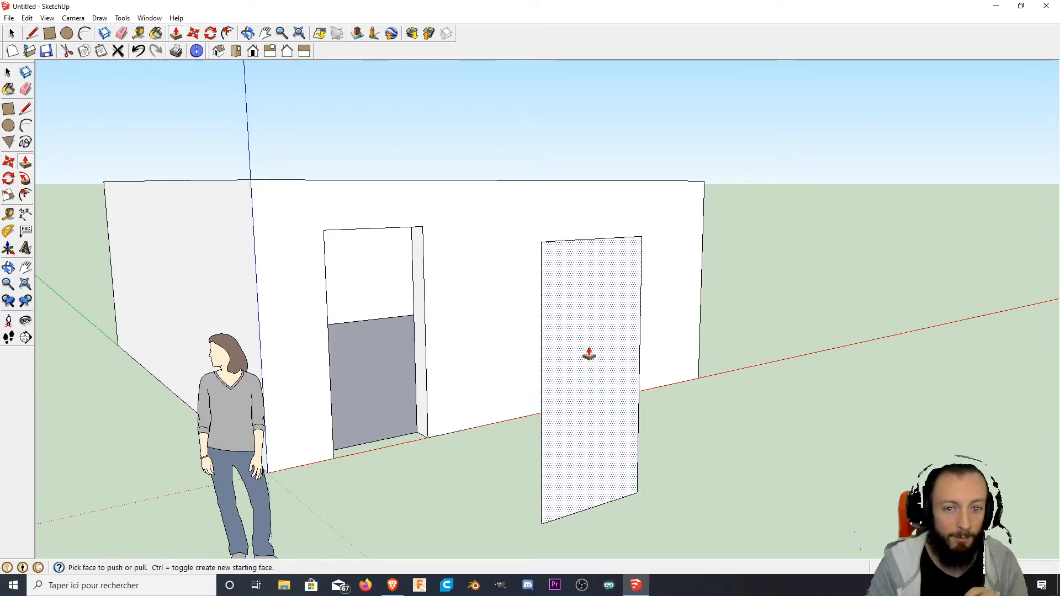
{"action": "left_click", "coordinate": [589, 353]}
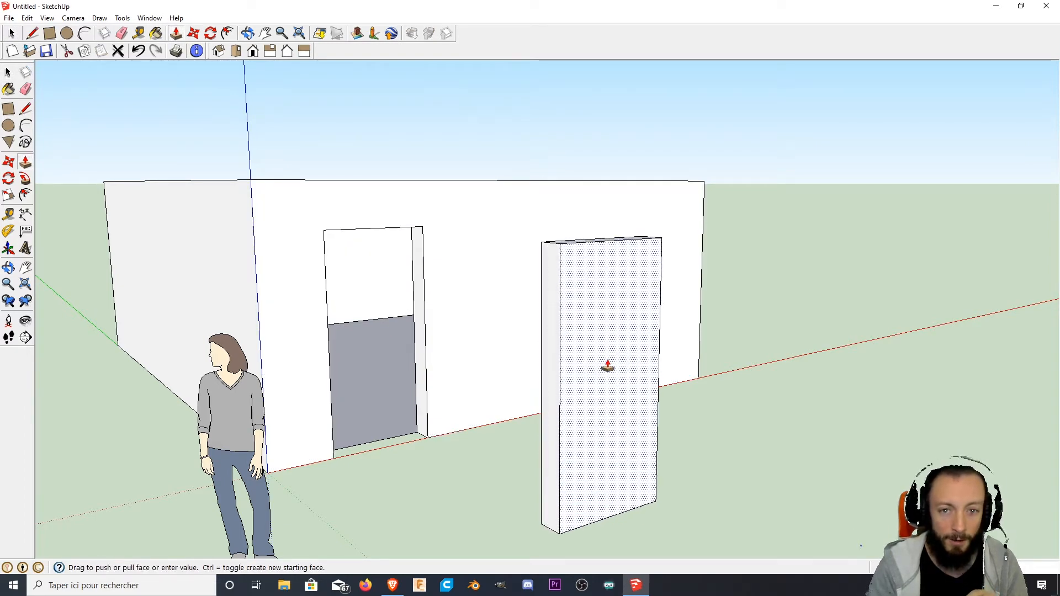
{"action": "scroll", "coordinate": [607, 371], "scroll_direction": "up", "scroll_amount": 3}
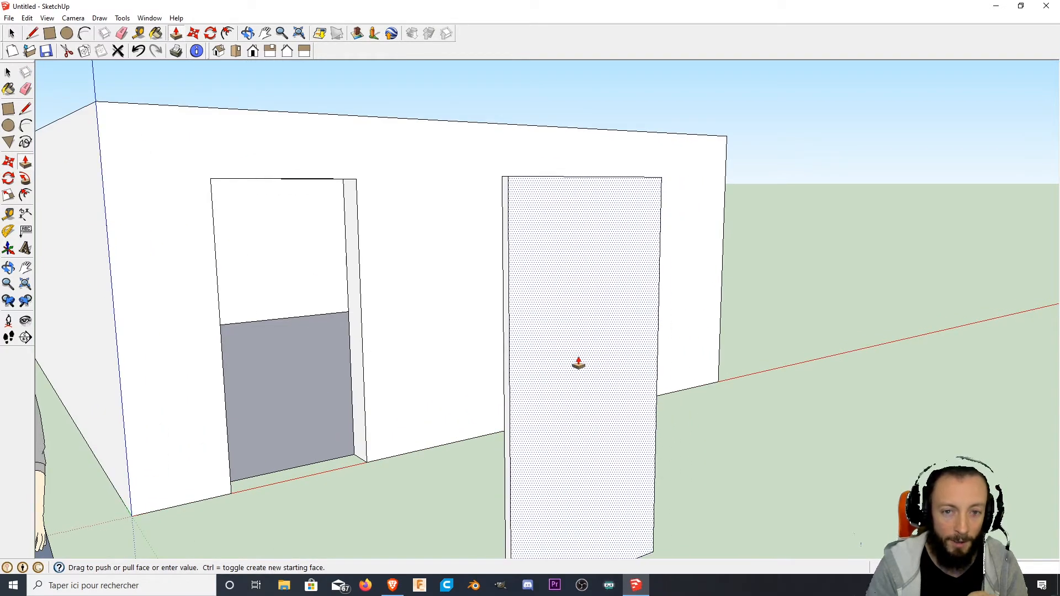
{"action": "left_click", "coordinate": [579, 363]}
- Draw a tall, narrow panel rectangle on the upper left half of the door slab's front face
{"action": "middle_click_drag", "start_coordinate": [517, 369], "coordinate": [541, 373]}
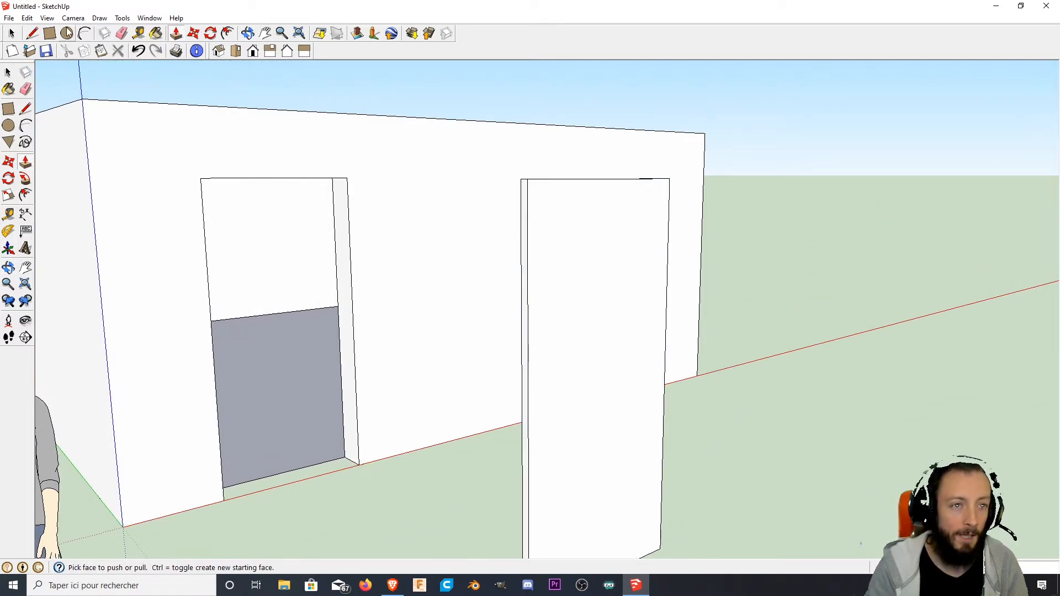
{"action": "left_click", "coordinate": [49, 34]}
{"action": "middle_click_drag", "start_coordinate": [511, 265], "coordinate": [398, 256]}
{"action": "left_click", "coordinate": [369, 180]}
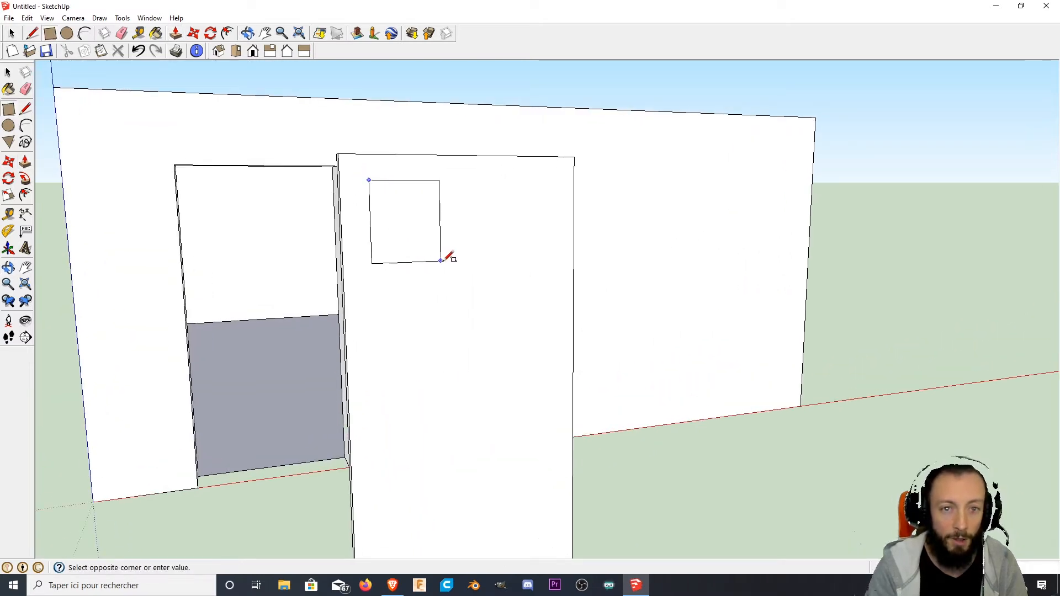
{"action": "left_click", "coordinate": [452, 399]}
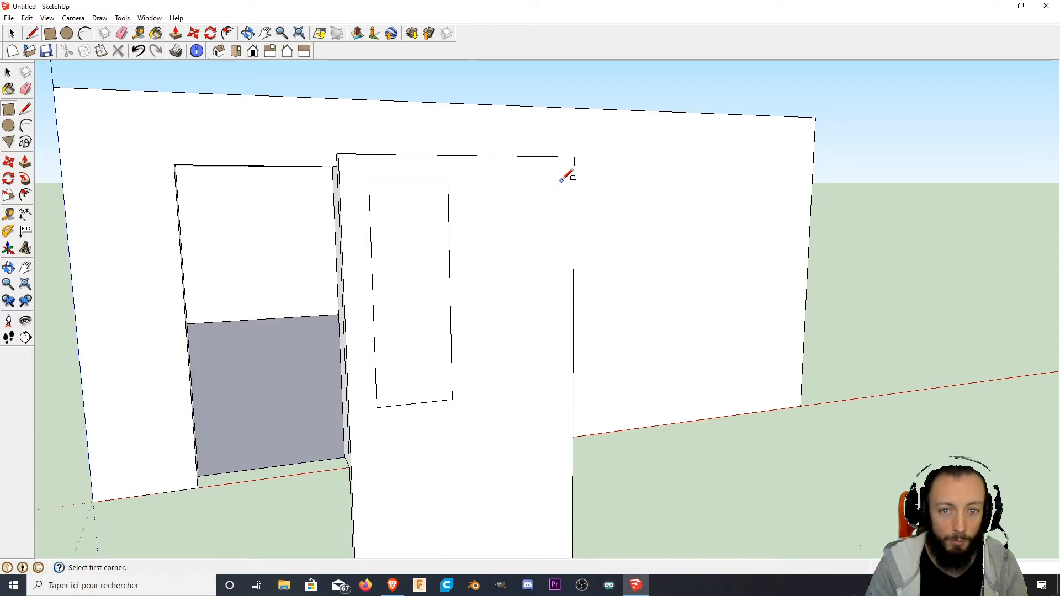
- Copy the panel rectangle horizontally with the Move tool to the right side of the door slab, level with the original
{"action": "left_click", "coordinate": [11, 33]}
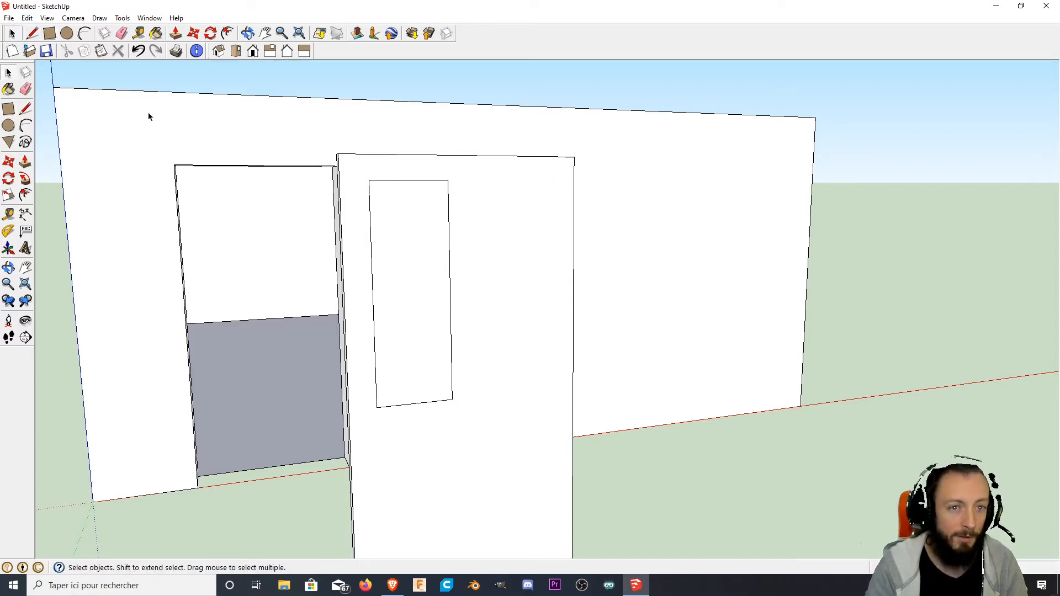
{"action": "middle_click_drag", "start_coordinate": [426, 221], "coordinate": [322, 179]}
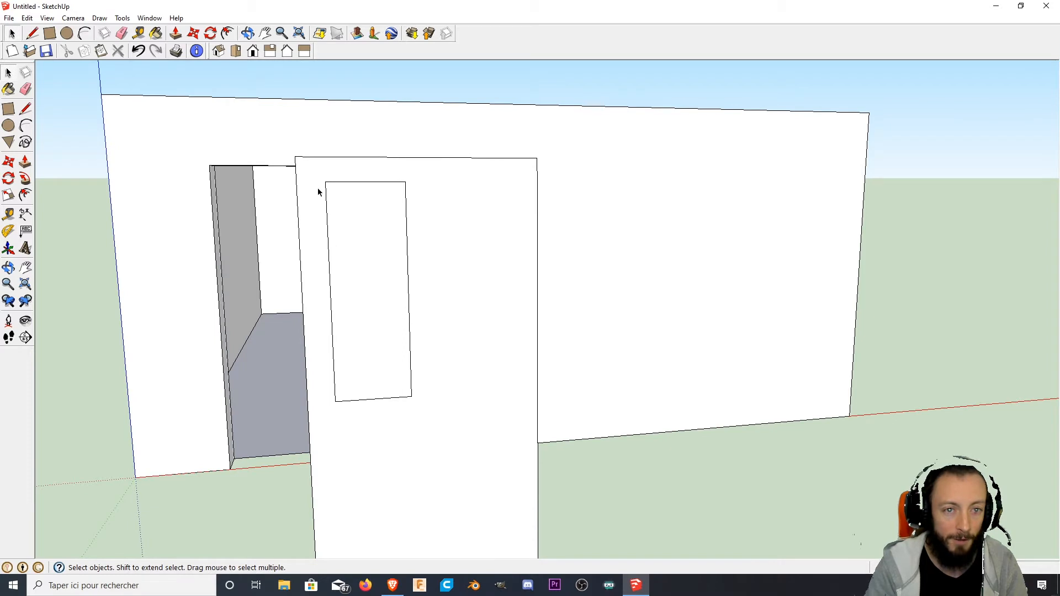
{"action": "left_click_drag", "start_coordinate": [426, 413], "coordinate": [424, 412]}
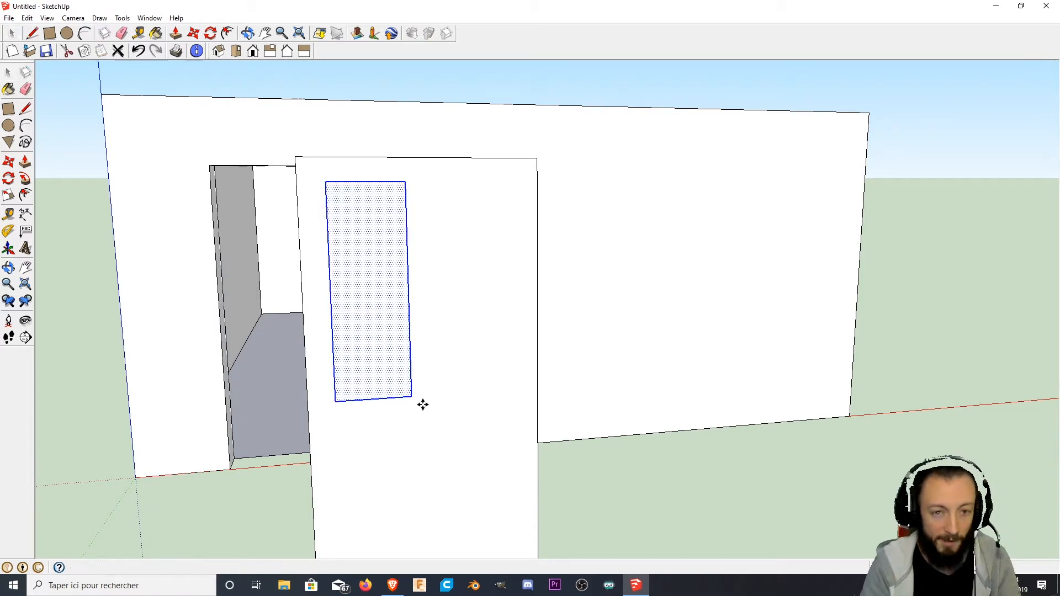
{"action": "key", "text": "ctrl+v"}
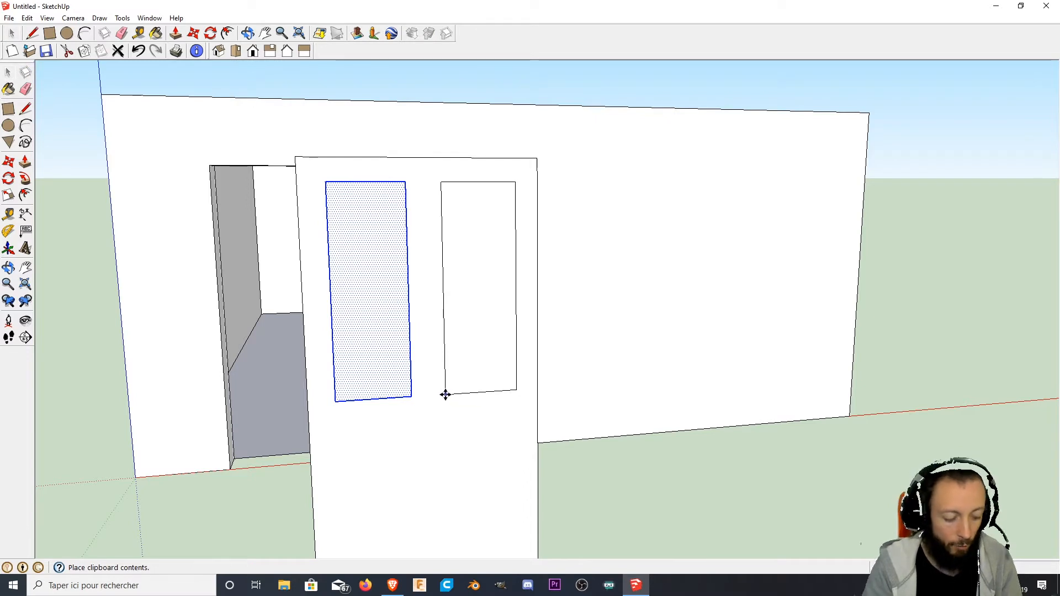
{"action": "key", "text": "Escape"}
{"action": "left_click", "coordinate": [193, 34]}
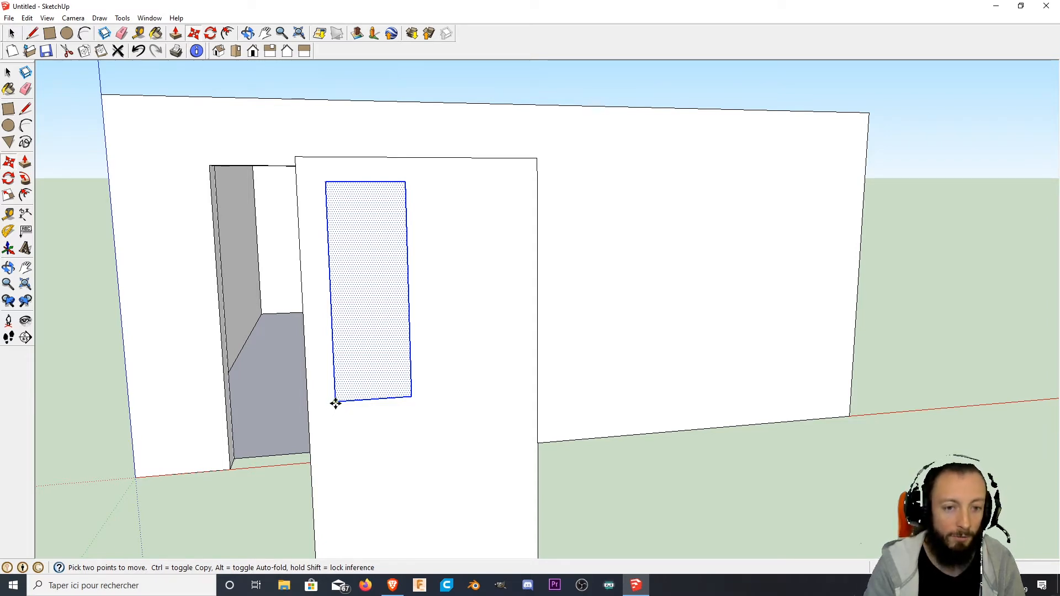
{"action": "left_click", "coordinate": [335, 403]}
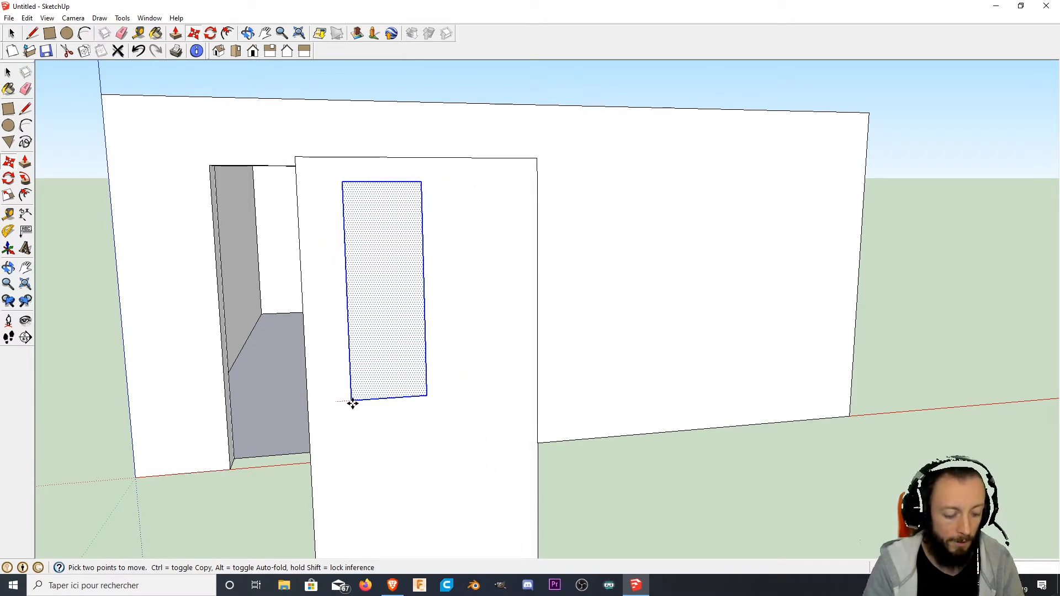
{"action": "left_click", "coordinate": [335, 402]}
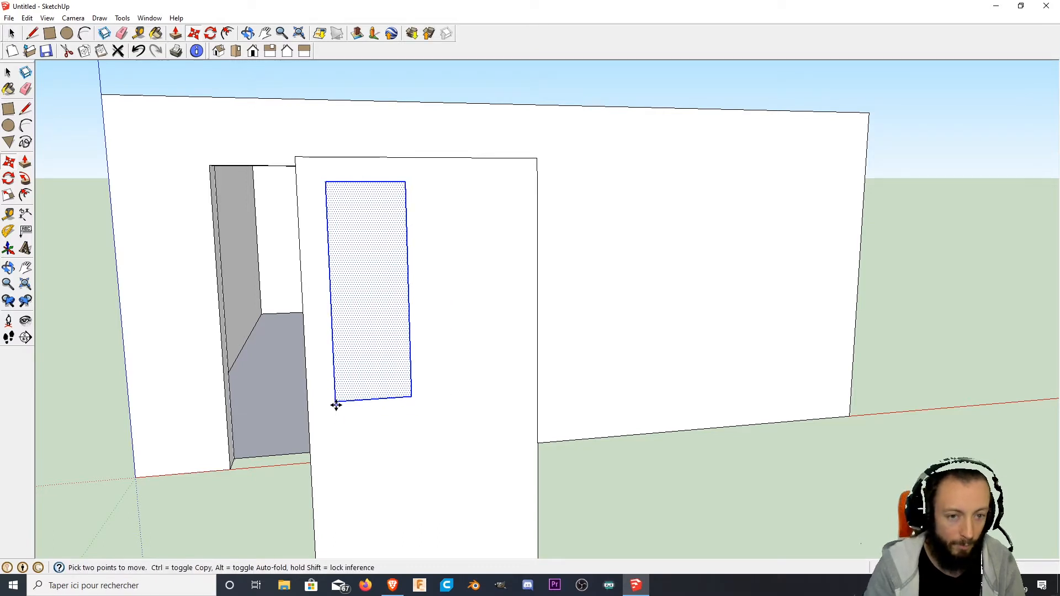
{"action": "key", "text": "ctrl"}
{"action": "left_click", "coordinate": [336, 403]}
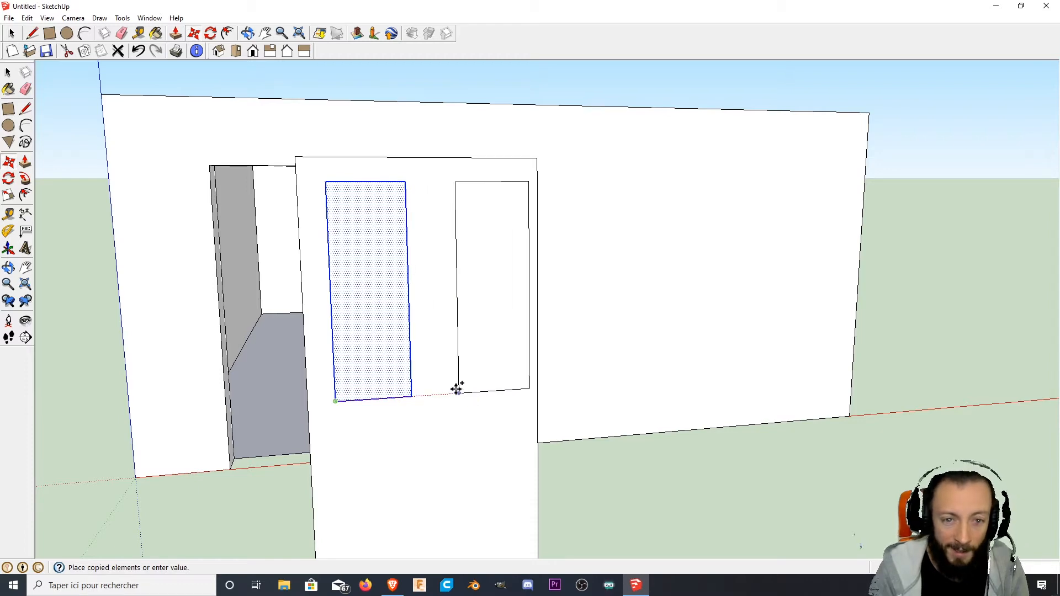
{"action": "left_click_drag", "start_coordinate": [414, 392], "coordinate": [436, 280]}
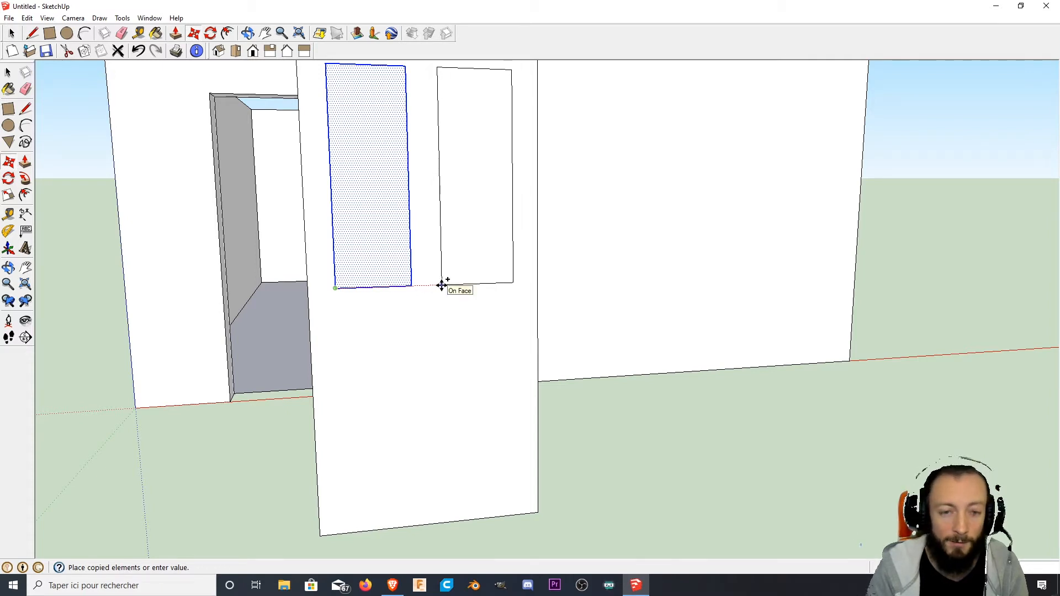
{"action": "left_click", "coordinate": [442, 285]}
{"action": "middle_click_drag", "start_coordinate": [440, 284], "coordinate": [445, 340]}
{"action": "scroll", "coordinate": [445, 340], "scroll_direction": "down", "scroll_amount": 4}
{"action": "middle_click_drag", "start_coordinate": [326, 284], "coordinate": [433, 289]}
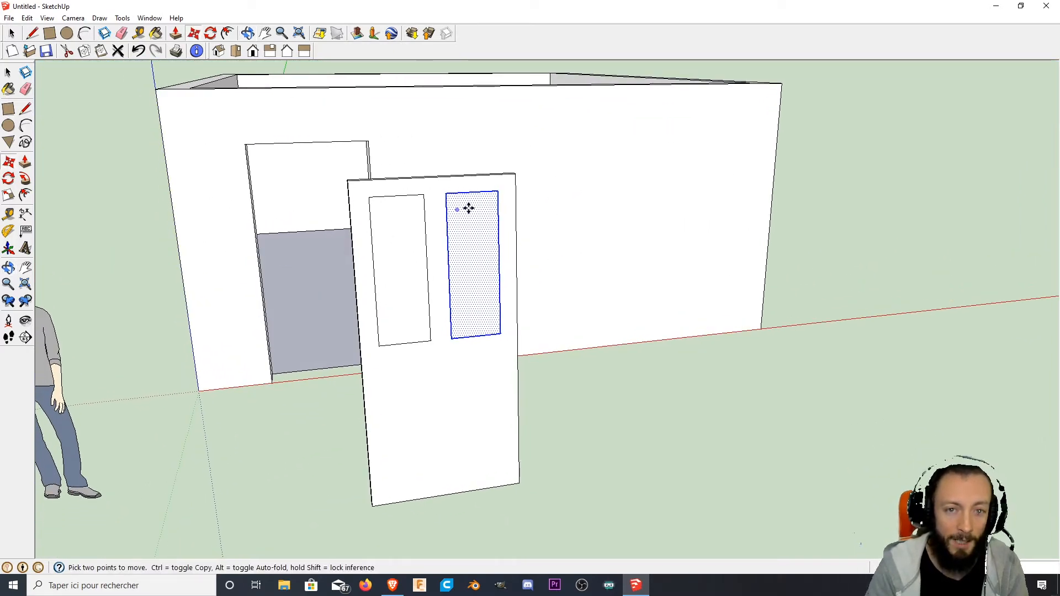
{"action": "middle_click_drag", "start_coordinate": [469, 208], "coordinate": [366, 201]}
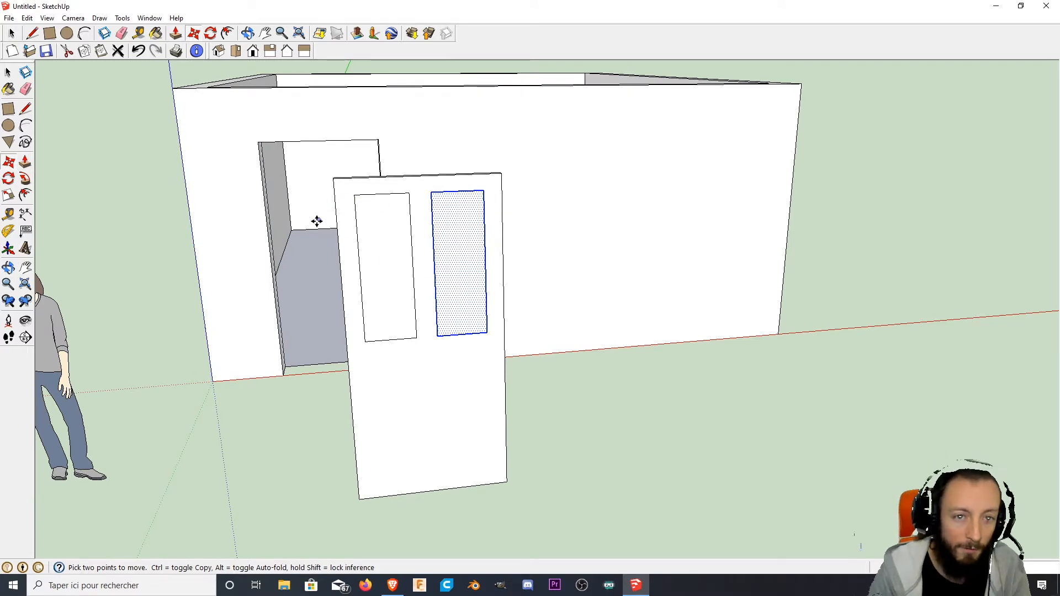
- Push/Pull the copied right panel through the door slab's full thickness to cut a window opening
{"action": "middle_click_drag", "start_coordinate": [345, 225], "coordinate": [515, 225]}
{"action": "scroll", "coordinate": [518, 234], "scroll_direction": "up", "scroll_amount": 4}
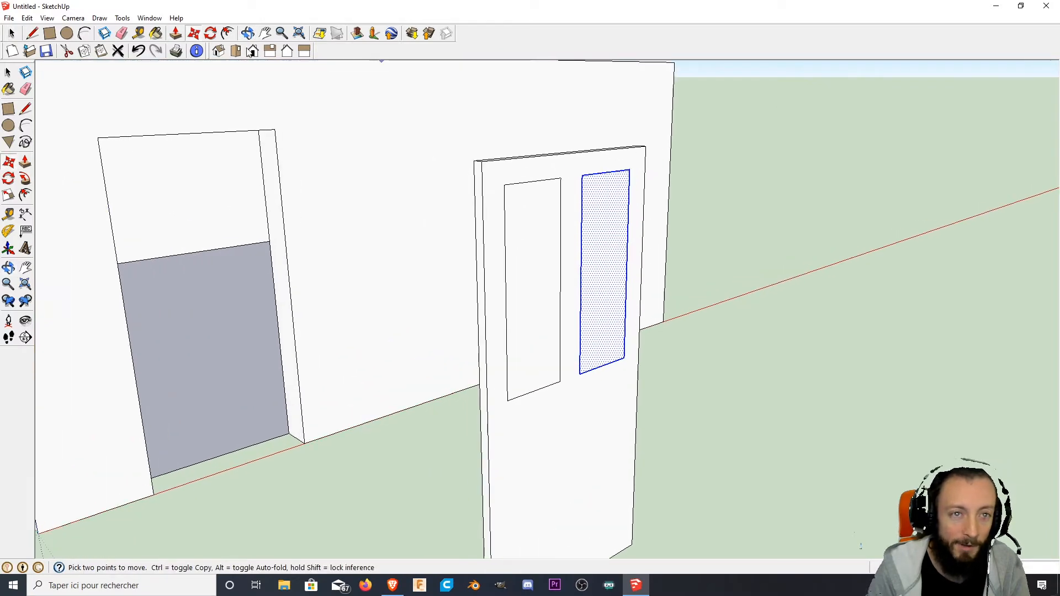
{"action": "left_click", "coordinate": [176, 34]}
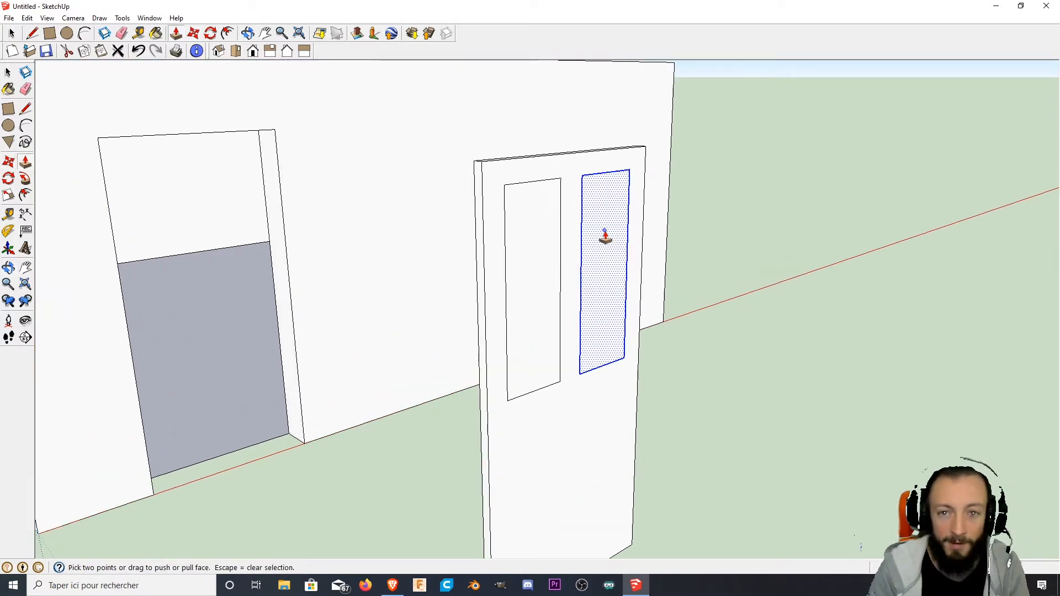
{"action": "middle_click_drag", "start_coordinate": [641, 261], "coordinate": [397, 309]}
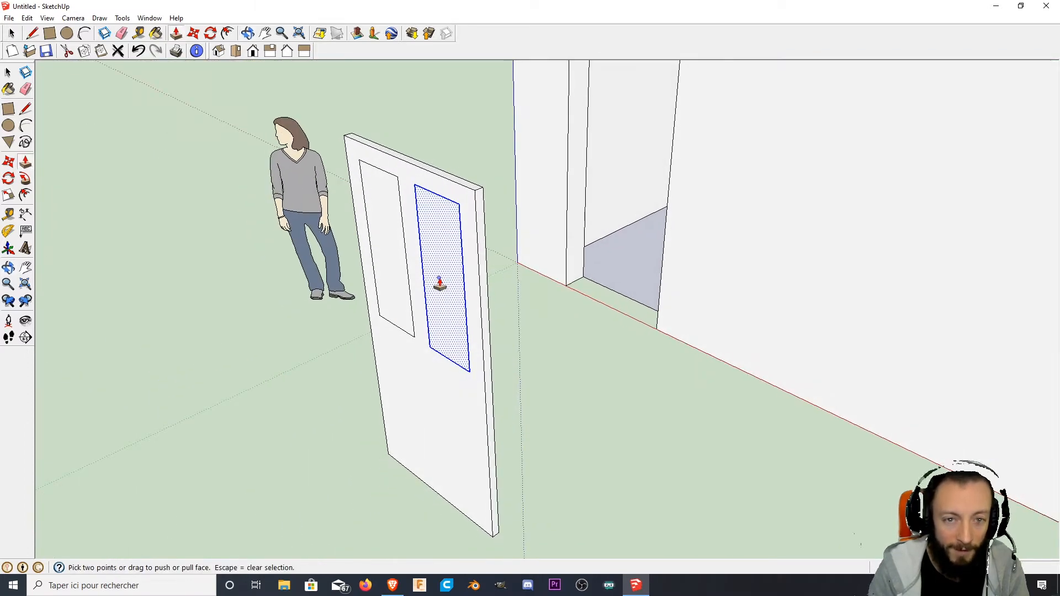
{"action": "left_click_drag", "start_coordinate": [442, 279], "coordinate": [488, 270]}
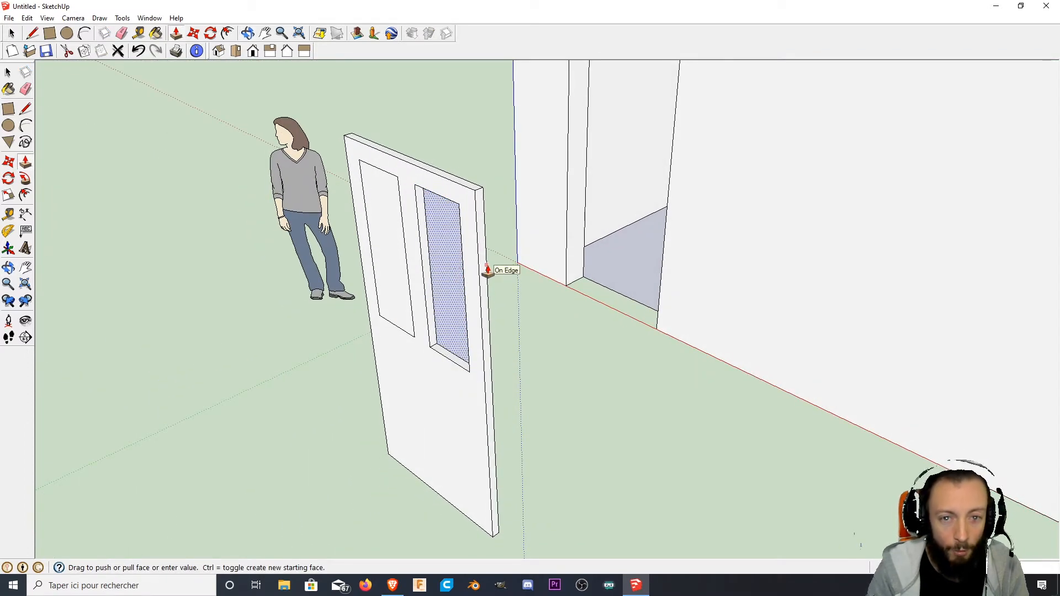
{"action": "left_click", "coordinate": [487, 269]}
- Push/Pull the left panel through the door slab to cut the matching window opening
{"action": "middle_click_drag", "start_coordinate": [486, 267], "coordinate": [770, 273]}
{"action": "left_click", "coordinate": [660, 251]}
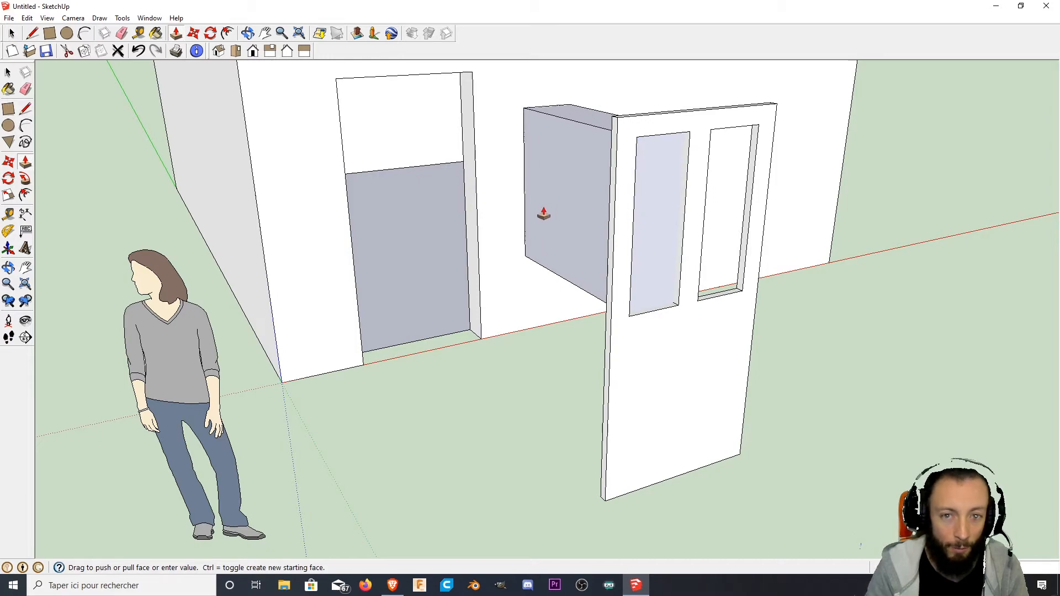
{"action": "left_click", "coordinate": [607, 243]}
- Draw a small upright rectangle for the handle on the door's front face, near its left edge just below the left window opening
{"action": "middle_click_drag", "start_coordinate": [607, 247], "coordinate": [511, 407]}
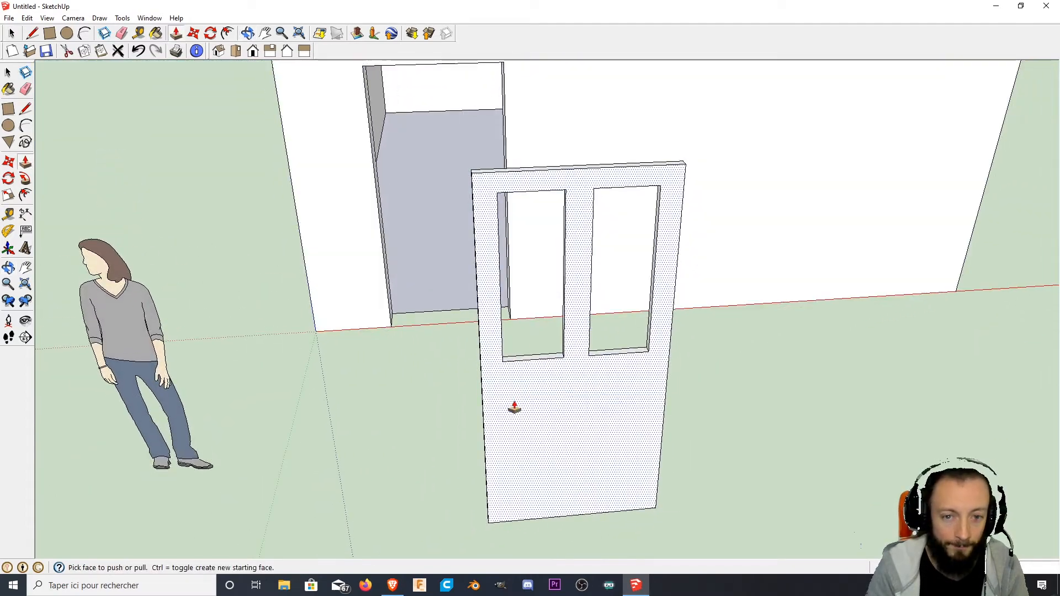
{"action": "scroll", "coordinate": [572, 379], "scroll_direction": "up", "scroll_amount": 8}
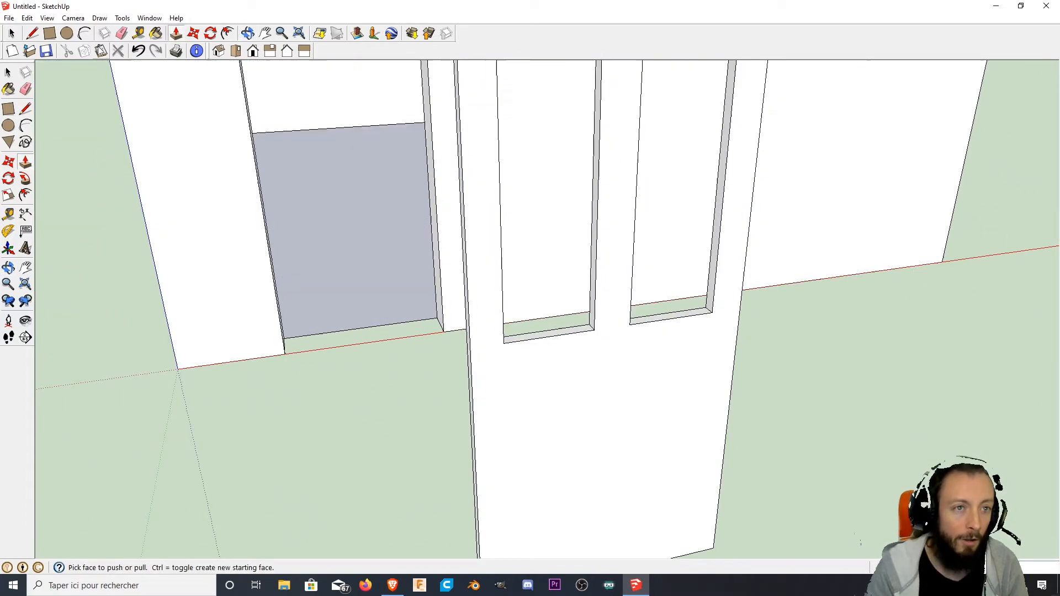
{"action": "left_click", "coordinate": [51, 34]}
{"action": "middle_click_drag", "start_coordinate": [499, 417], "coordinate": [520, 326]}
{"action": "scroll", "coordinate": [520, 322], "scroll_direction": "up", "scroll_amount": 2}
{"action": "scroll", "coordinate": [513, 298], "scroll_direction": "up", "scroll_amount": 2}
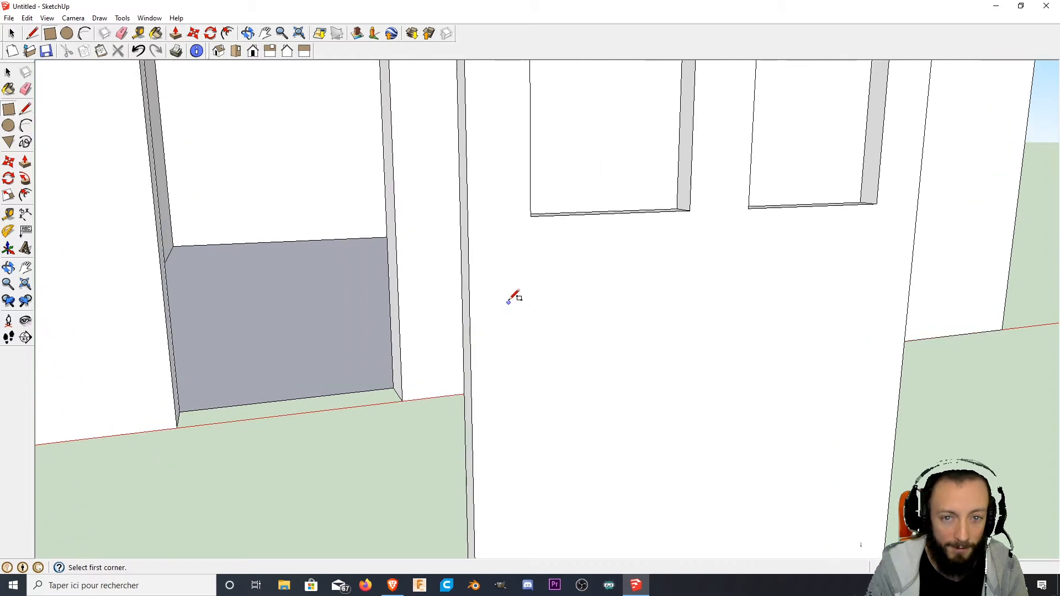
{"action": "left_click", "coordinate": [488, 273]}
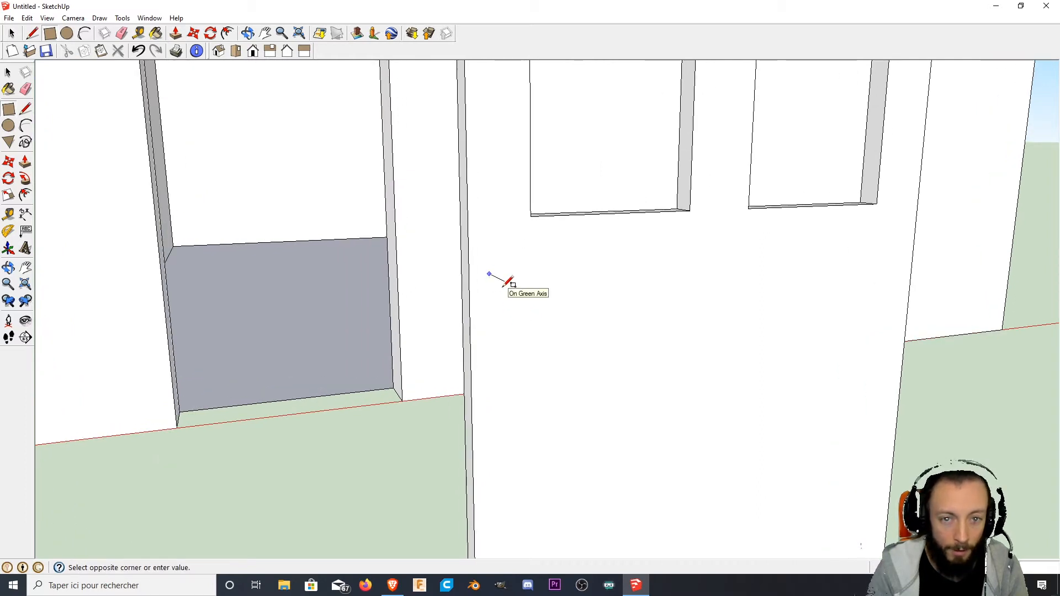
{"action": "scroll", "coordinate": [506, 284], "scroll_direction": "up", "scroll_amount": 1}
{"action": "scroll", "coordinate": [505, 286], "scroll_direction": "up", "scroll_amount": 2}
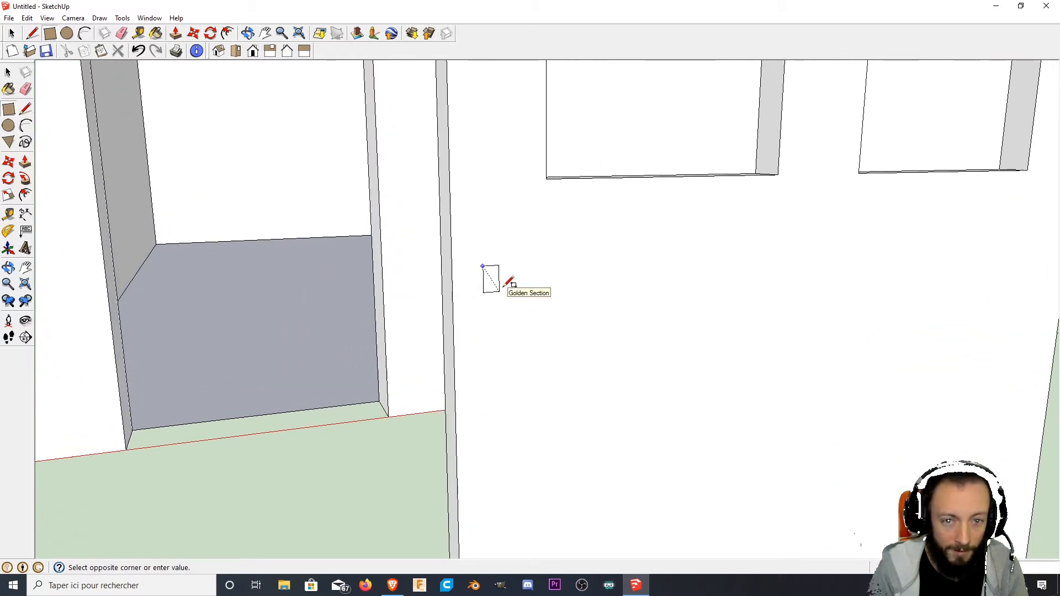
{"action": "left_click", "coordinate": [505, 287]}
- Push/Pull the small handle rectangle outward from the door face to form a protruding block
{"action": "middle_click_drag", "start_coordinate": [502, 287], "coordinate": [305, 115]}
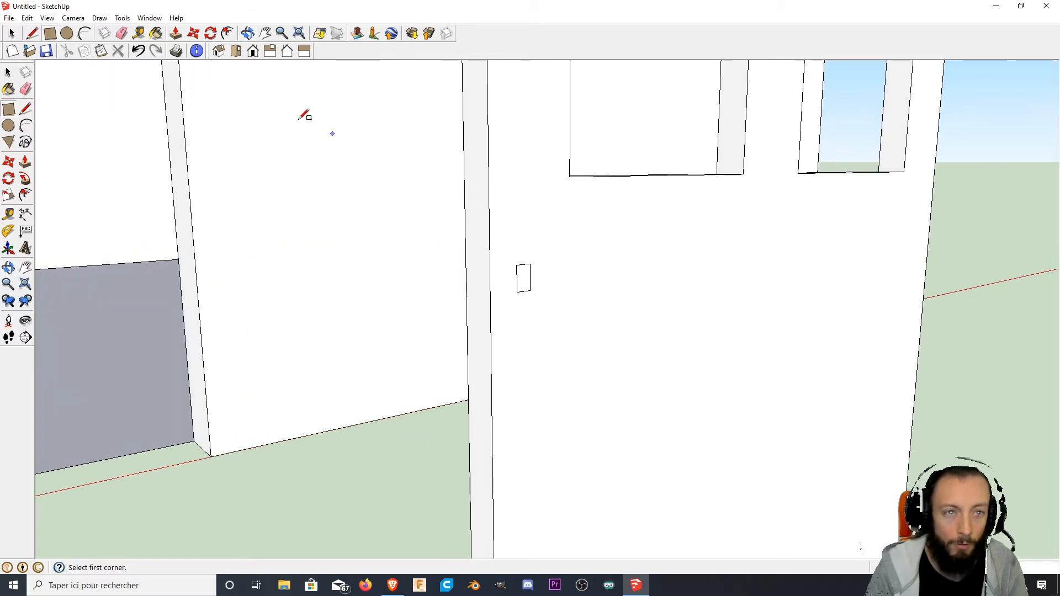
{"action": "left_click", "coordinate": [175, 33]}
{"action": "left_click_drag", "start_coordinate": [529, 286], "coordinate": [566, 301]}
- Draw a rectangle on the outer end of the handle block's inward-facing side and Push/Pull it across the door to form the lever
{"action": "middle_click_drag", "start_coordinate": [679, 304], "coordinate": [379, 310]}
{"action": "scroll", "coordinate": [434, 264], "scroll_direction": "up", "scroll_amount": 2}
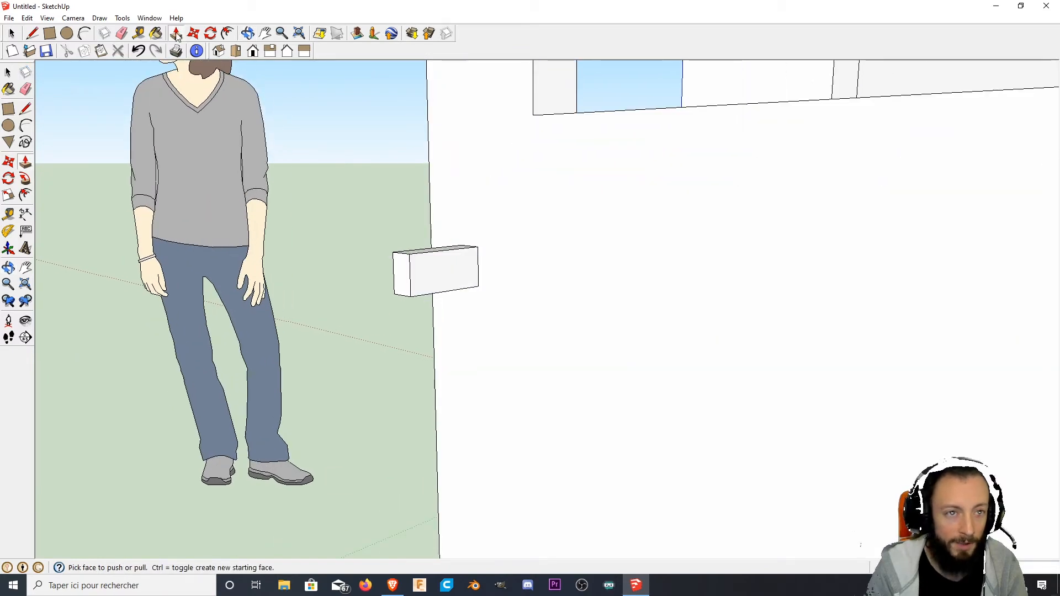
{"action": "left_click", "coordinate": [49, 33]}
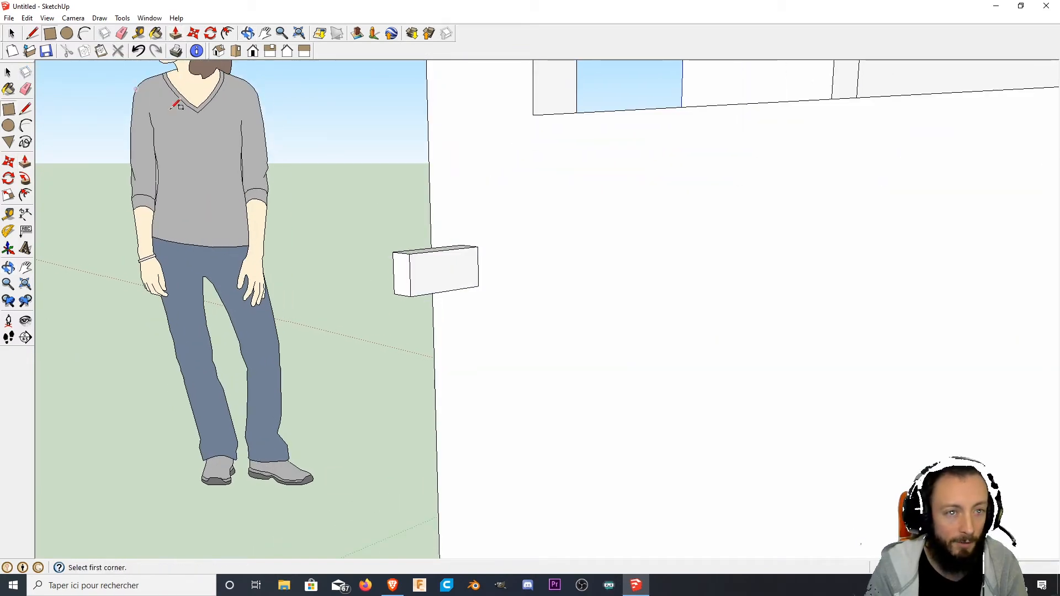
{"action": "left_click", "coordinate": [409, 253]}
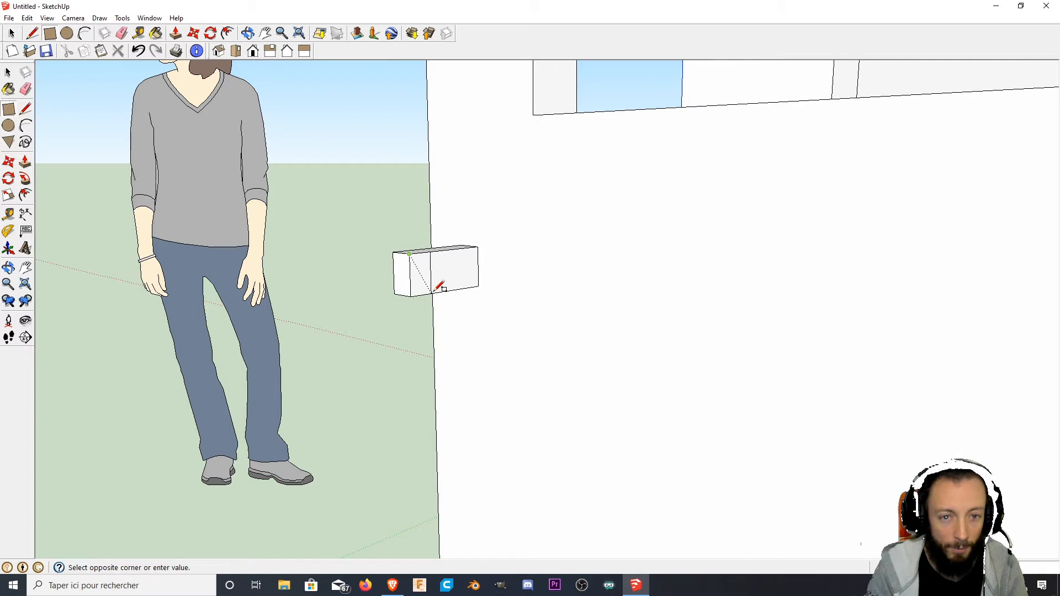
{"action": "left_click", "coordinate": [439, 286]}
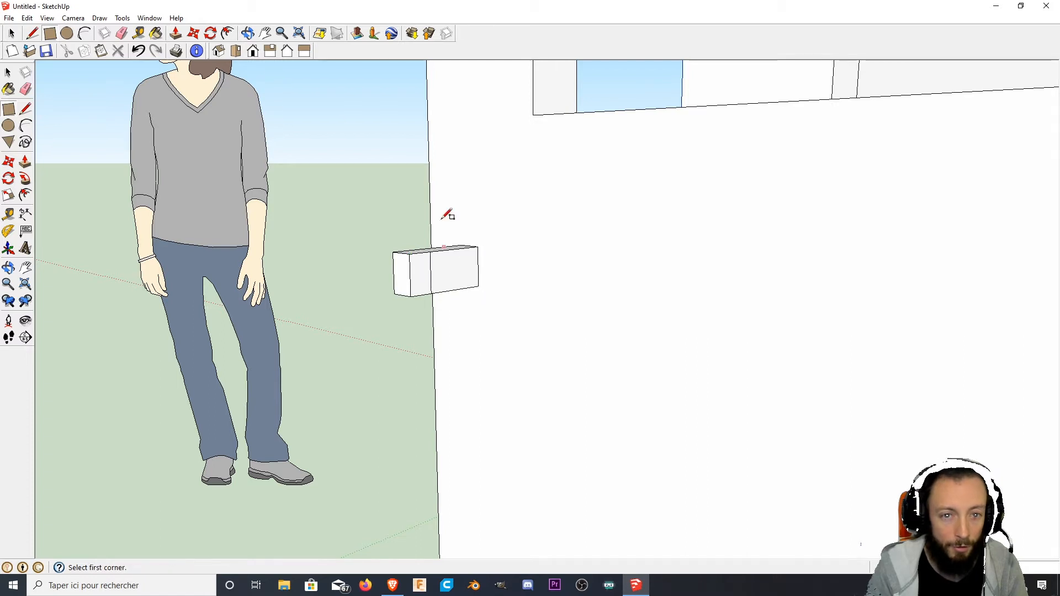
{"action": "left_click", "coordinate": [175, 33]}
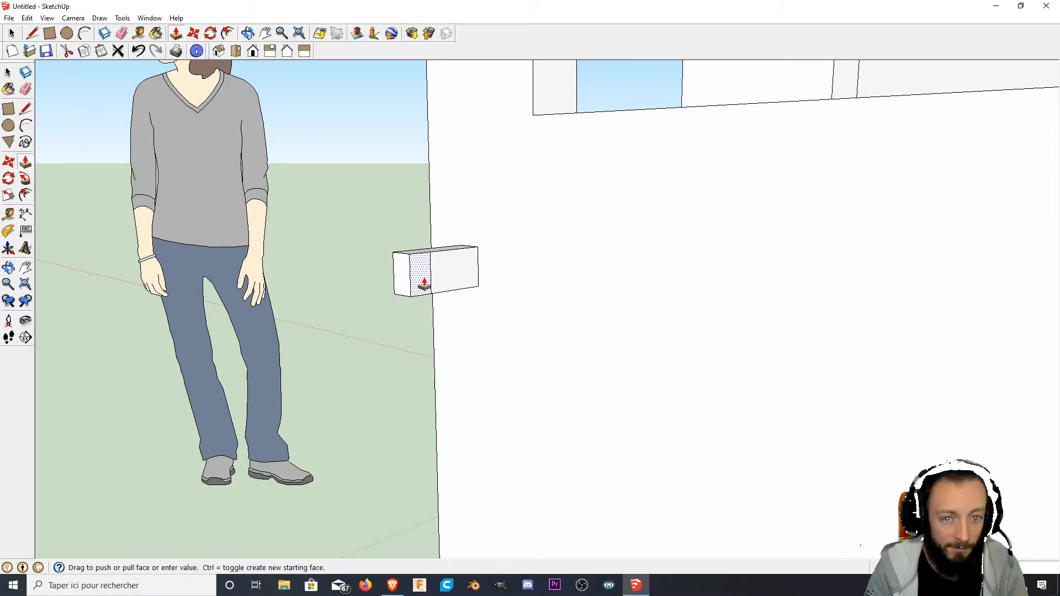
{"action": "left_click_drag", "start_coordinate": [424, 284], "coordinate": [559, 309]}
{"action": "scroll", "coordinate": [491, 340], "scroll_direction": "down", "scroll_amount": 5}
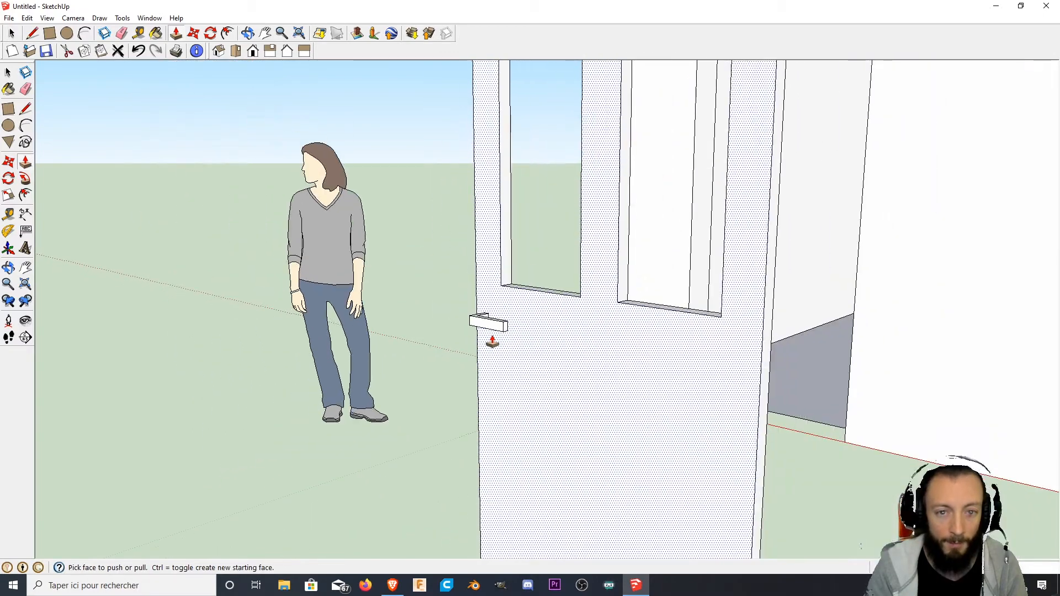
{"action": "middle_click_drag", "start_coordinate": [492, 342], "coordinate": [497, 285]}
{"action": "scroll", "coordinate": [514, 366], "scroll_direction": "down", "scroll_amount": 4}
{"action": "middle_click_drag", "start_coordinate": [239, 445], "coordinate": [730, 440]}
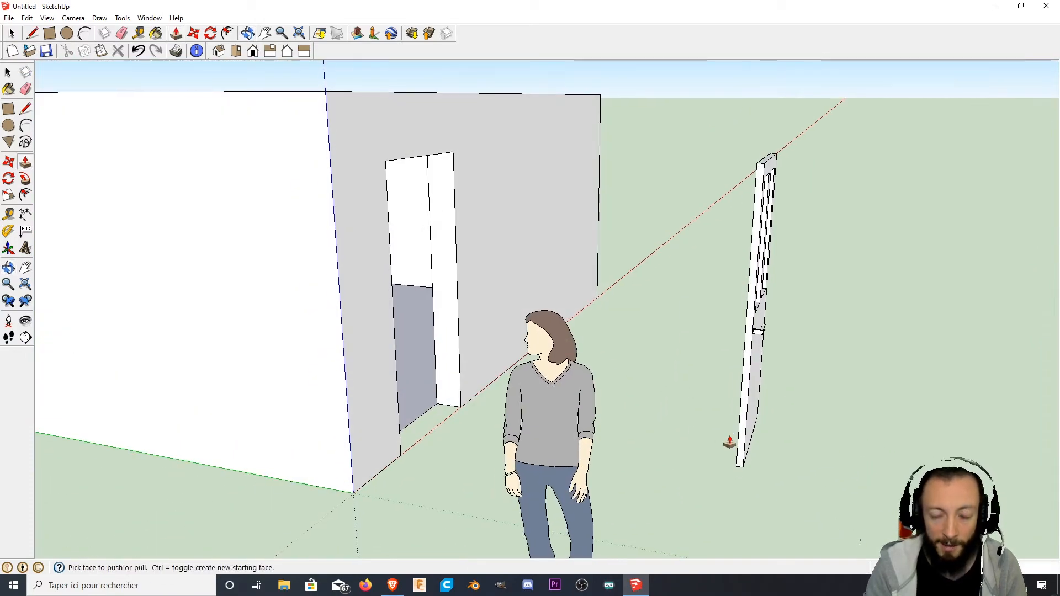
{"action": "left_click", "coordinate": [11, 33]}
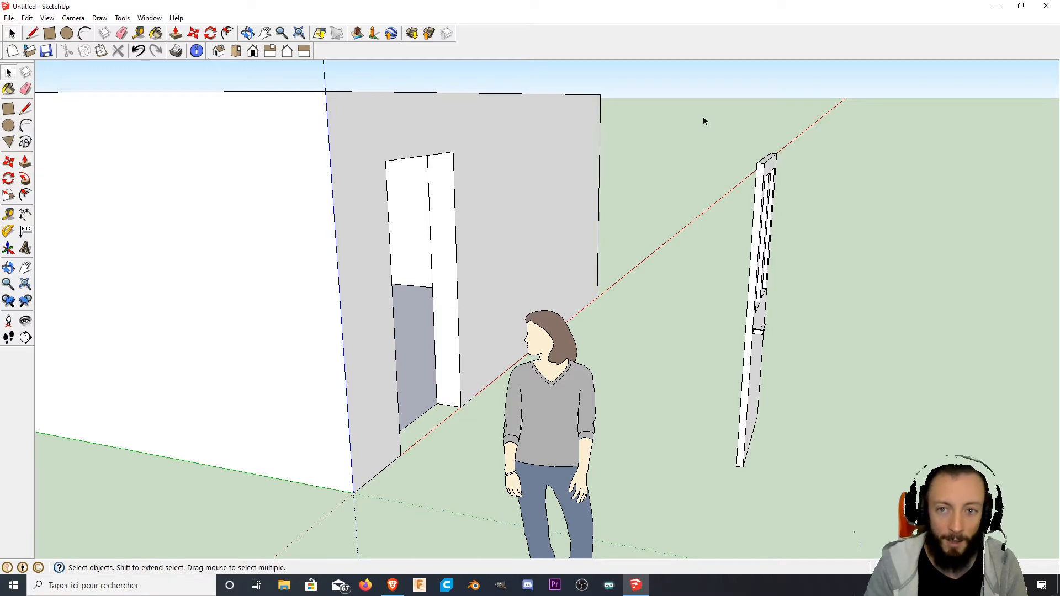
{"action": "middle_click_drag", "start_coordinate": [868, 223], "coordinate": [495, 203]}
{"action": "scroll", "coordinate": [486, 206], "scroll_direction": "down", "scroll_amount": 3}
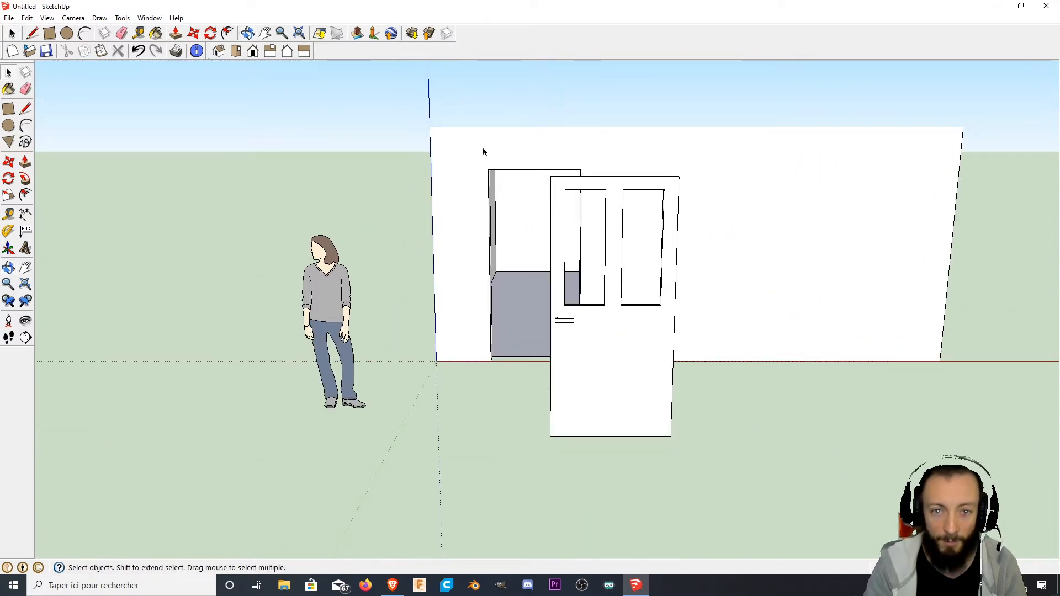
{"action": "left_click_drag", "start_coordinate": [546, 187], "coordinate": [731, 469]}
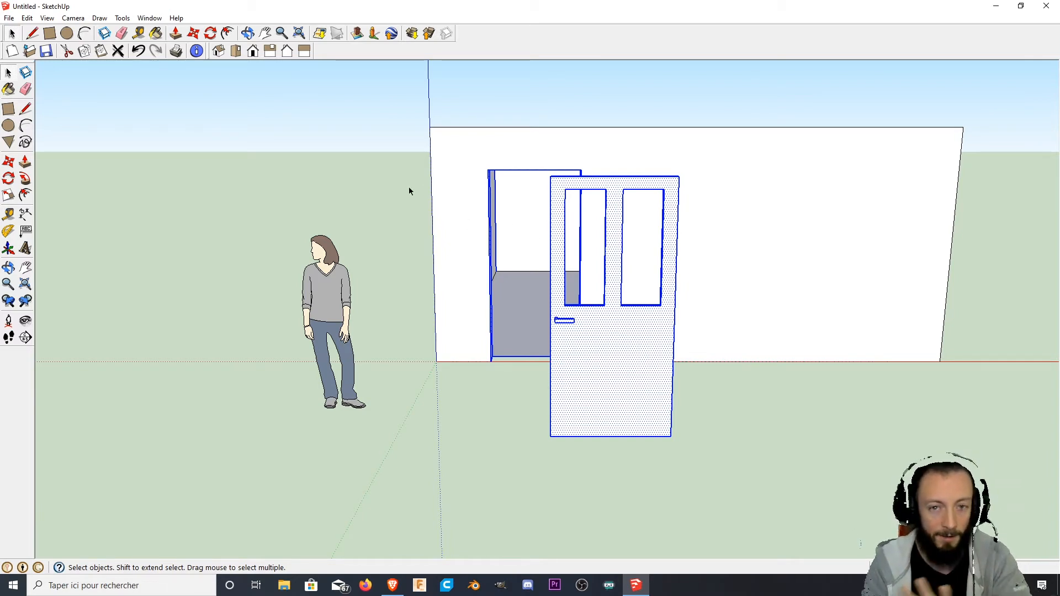
{"action": "left_click", "coordinate": [380, 188]}
{"action": "left_click_drag", "start_coordinate": [527, 393], "coordinate": [609, 471]}
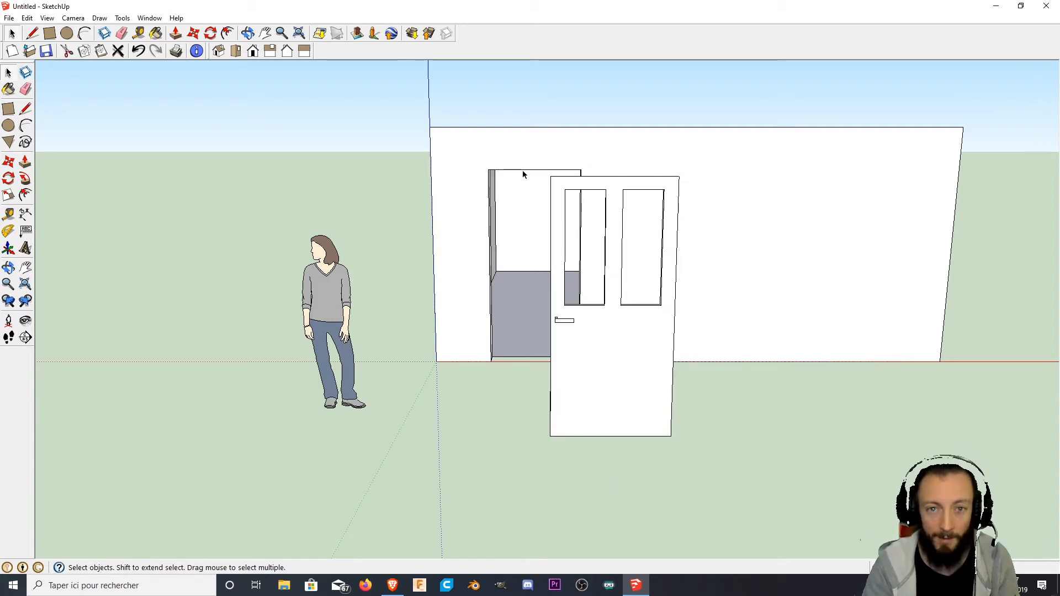
{"action": "left_click_drag", "start_coordinate": [523, 158], "coordinate": [710, 469]}
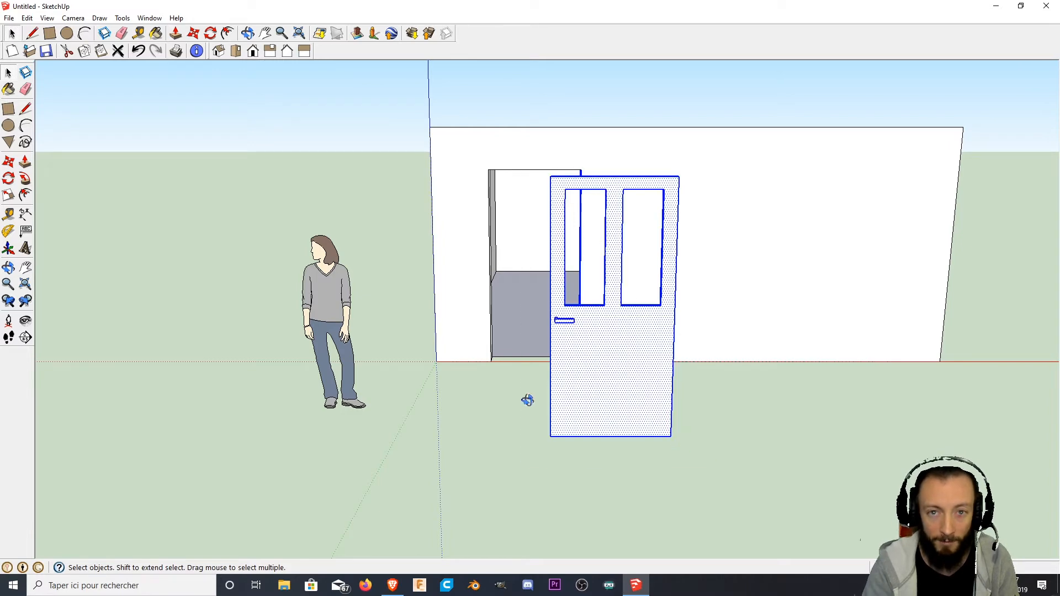
{"action": "middle_click_drag", "start_coordinate": [525, 398], "coordinate": [855, 318]}
{"action": "left_click", "coordinate": [855, 318]}
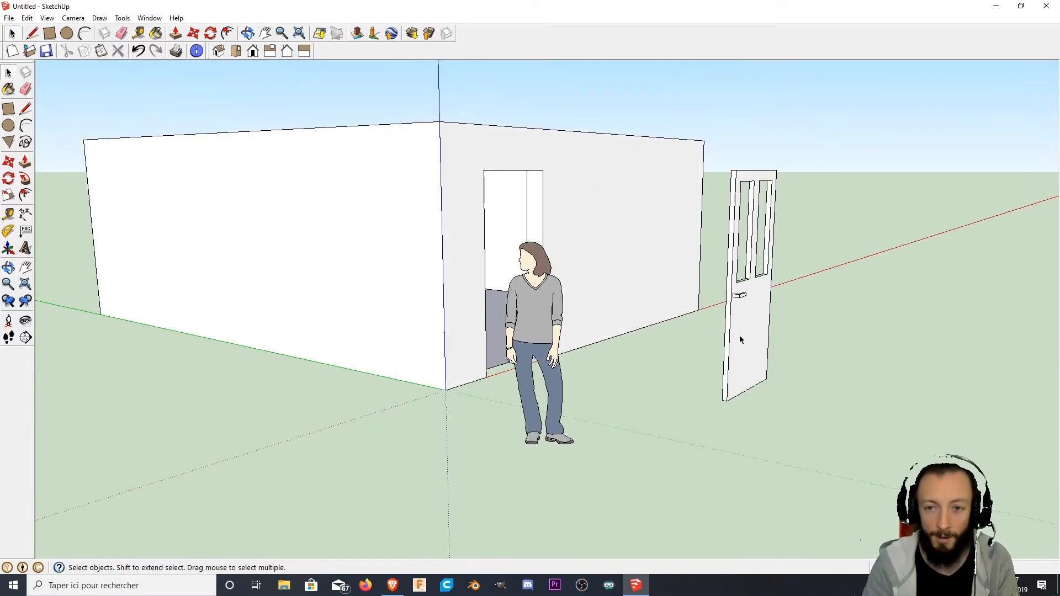
- Select the whole door with its handle, without the building, and make it a component named Porte
{"action": "middle_click_drag", "start_coordinate": [740, 336], "coordinate": [640, 320]}
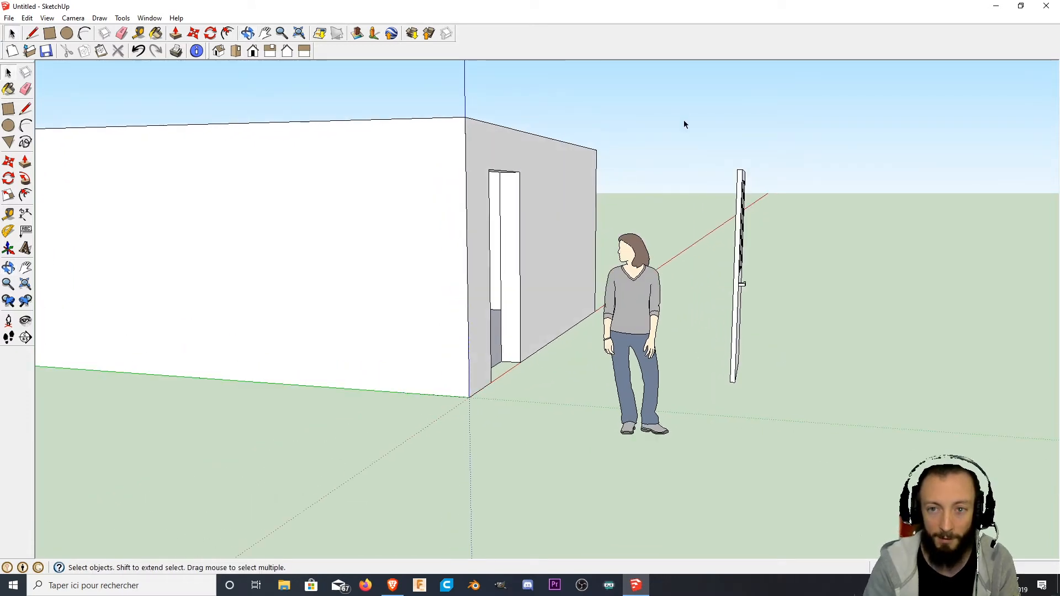
{"action": "left_click_drag", "start_coordinate": [695, 134], "coordinate": [776, 417]}
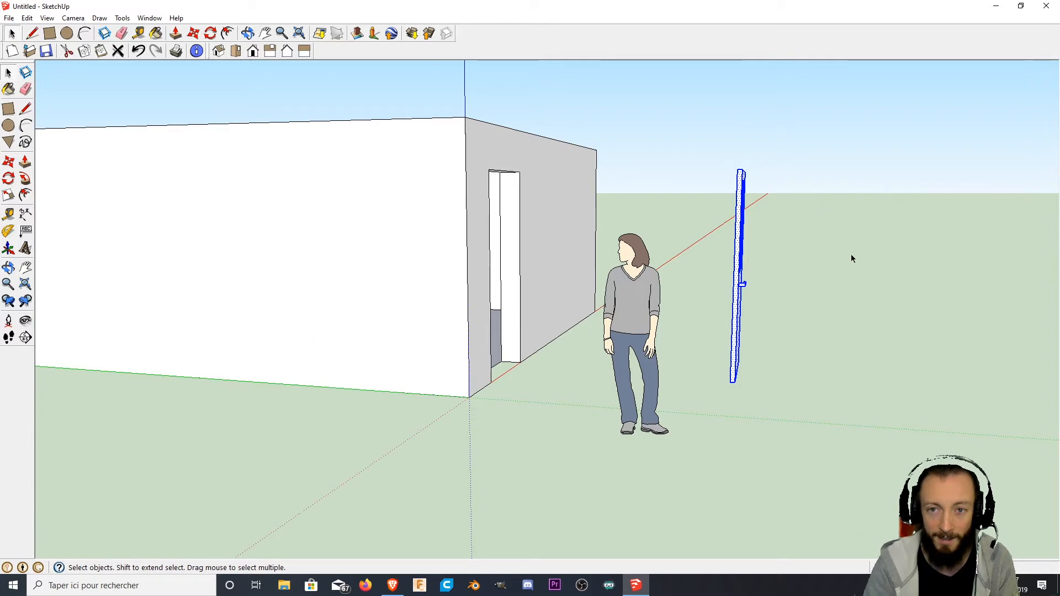
{"action": "middle_click_drag", "start_coordinate": [852, 256], "coordinate": [324, 282]}
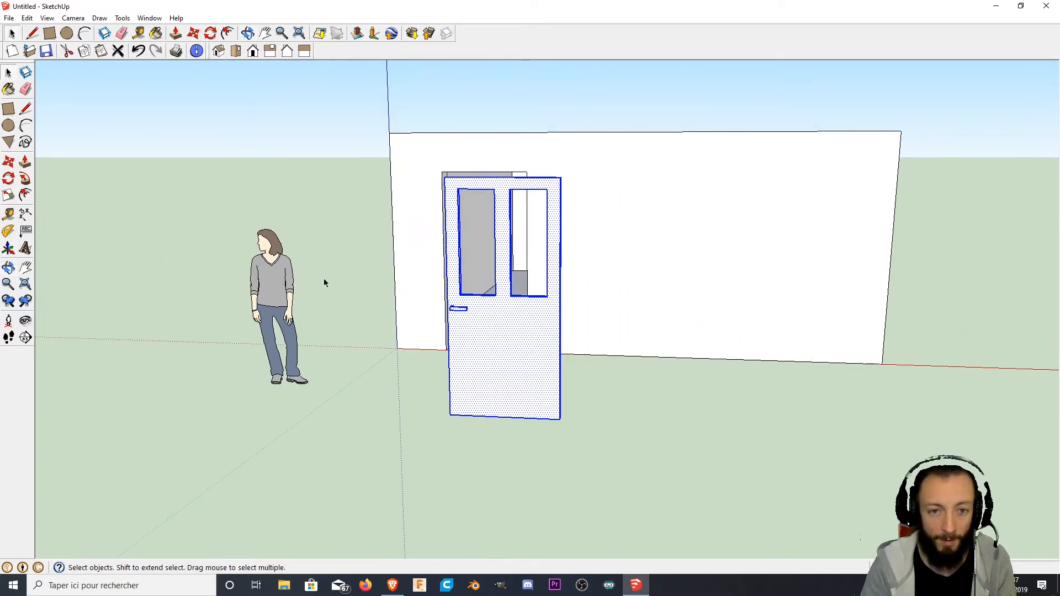
{"action": "right_click", "coordinate": [506, 323]}
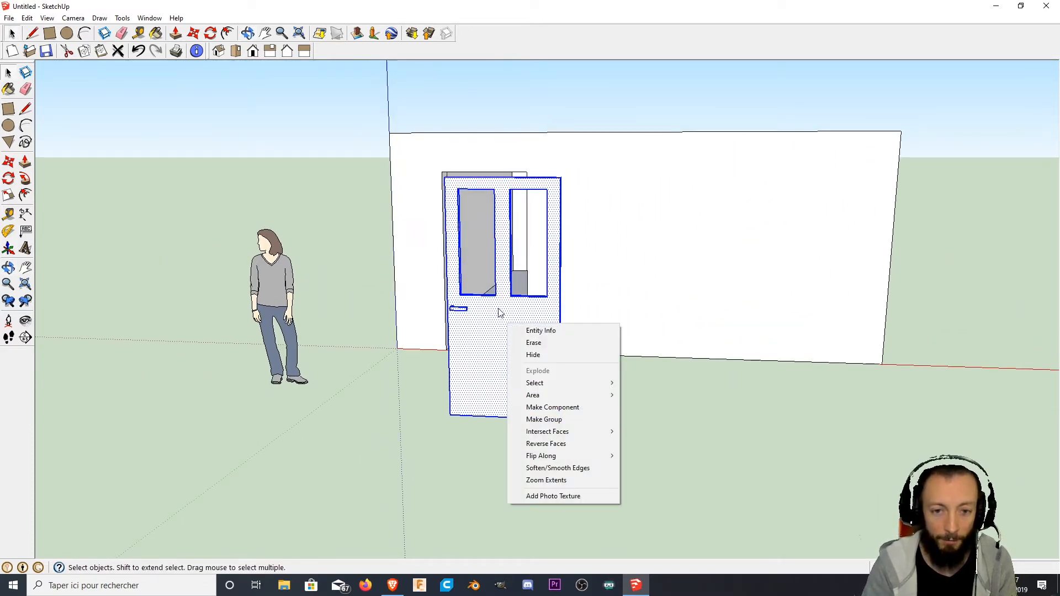
{"action": "left_click", "coordinate": [569, 409]}
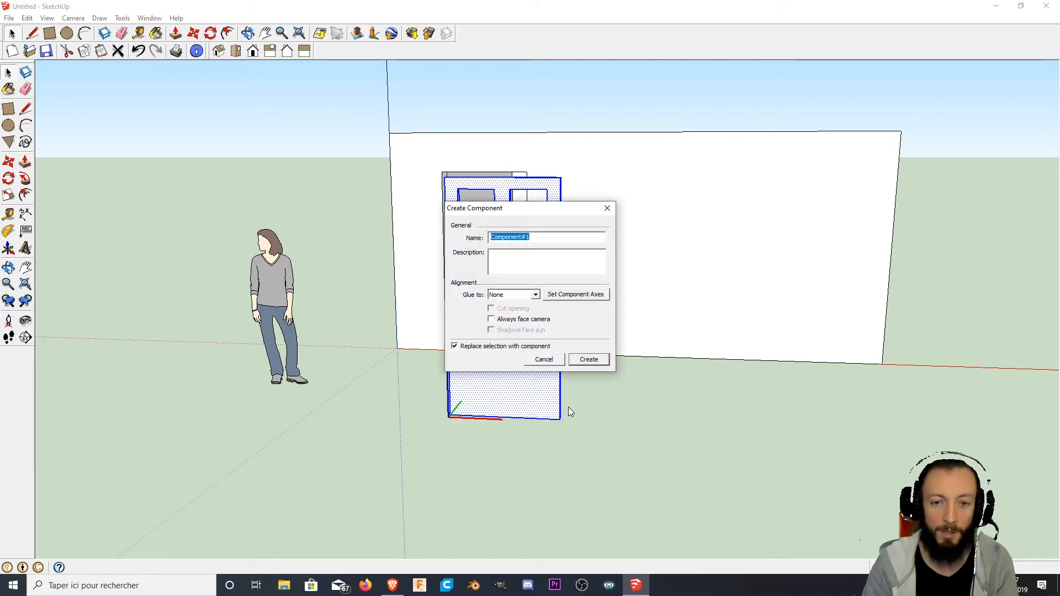
{"action": "type", "text": "Porte"}
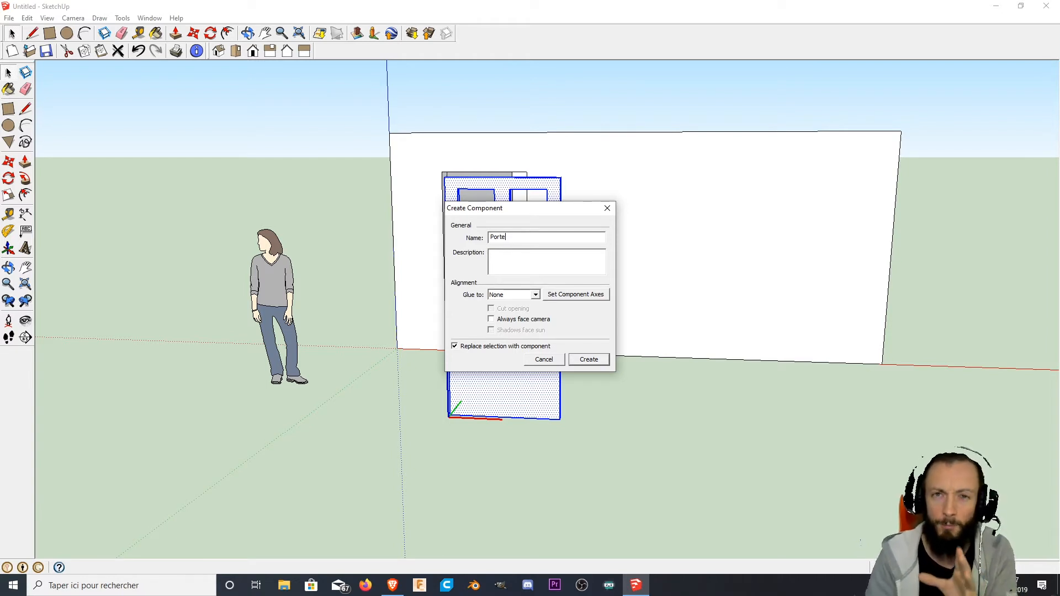
{"action": "left_click", "coordinate": [589, 360]}
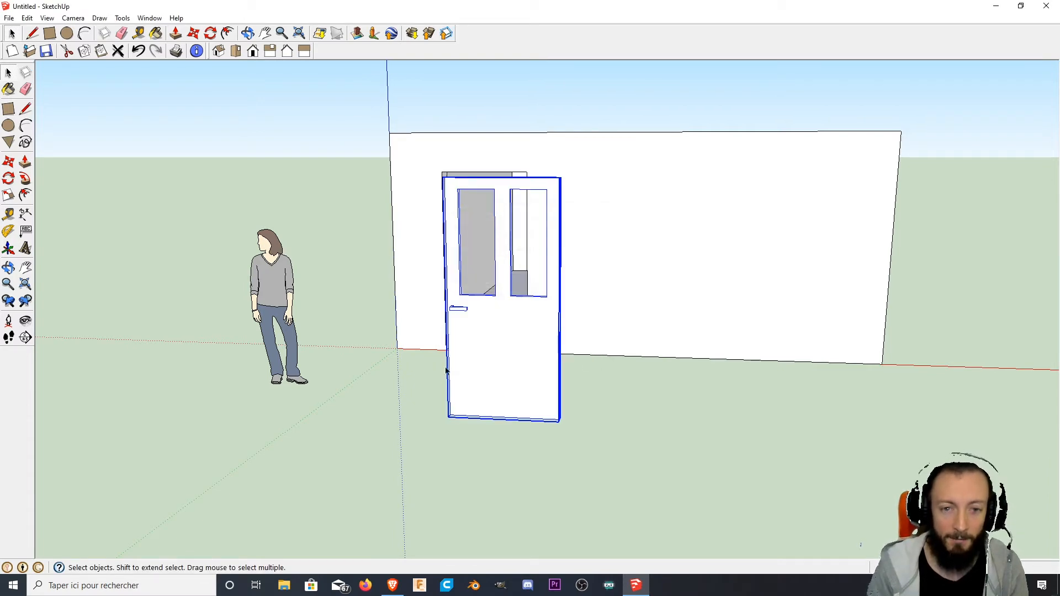
- Move the door component as one piece to a new spot further out in front of the building's wall
{"action": "middle_click_drag", "start_coordinate": [486, 417], "coordinate": [336, 437]}
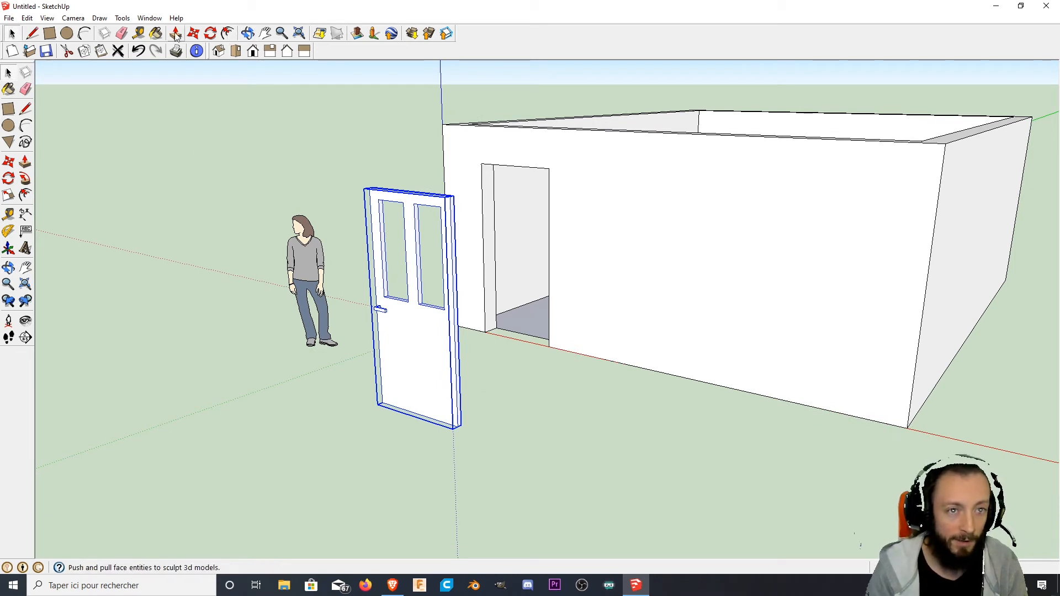
{"action": "left_click", "coordinate": [193, 33]}
{"action": "left_click", "coordinate": [458, 427]}
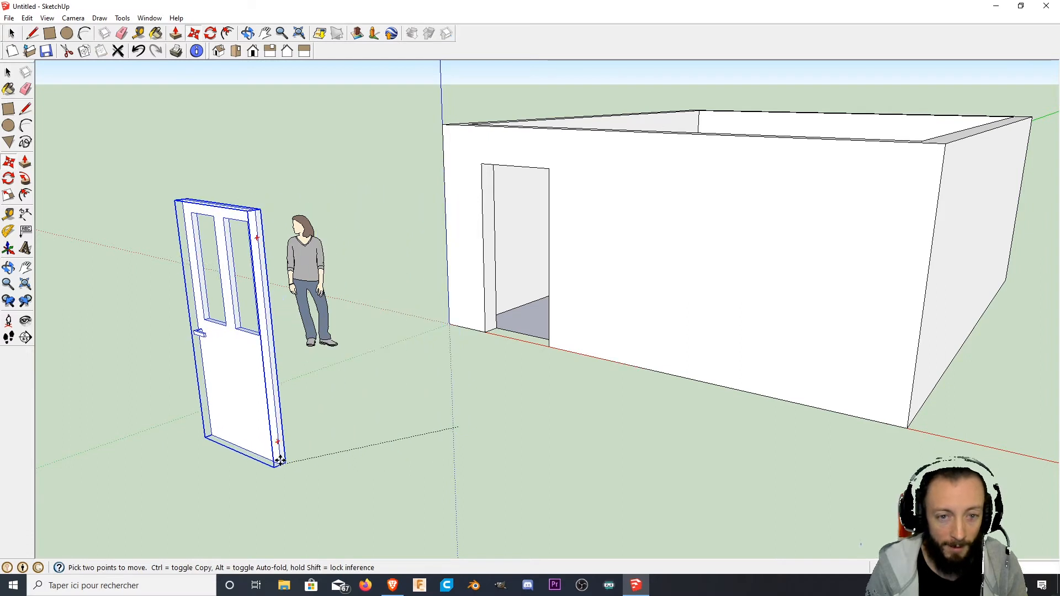
{"action": "left_click", "coordinate": [511, 470]}
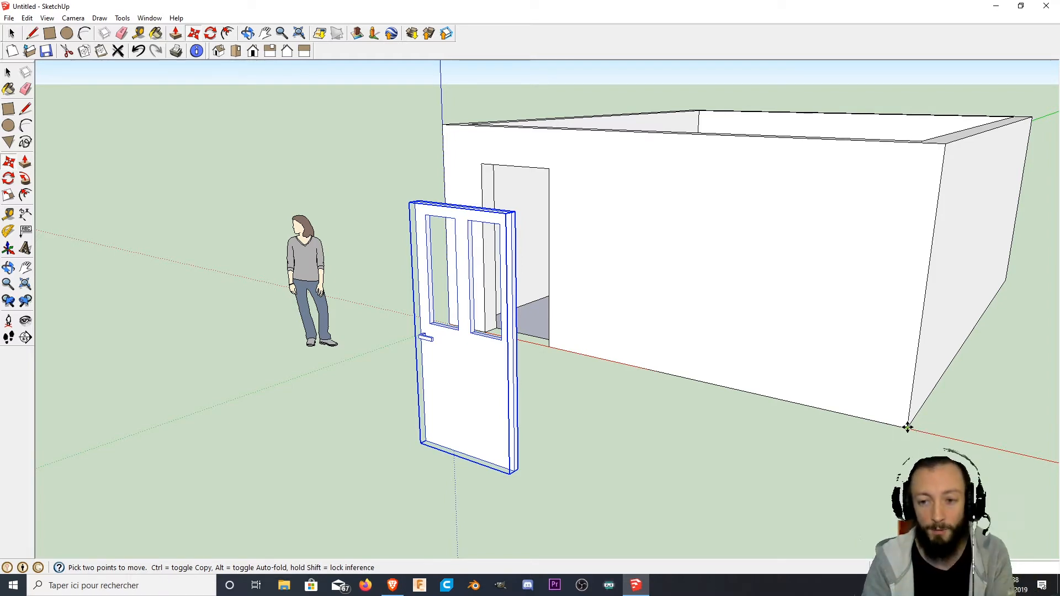
{"action": "left_click", "coordinate": [854, 428]}
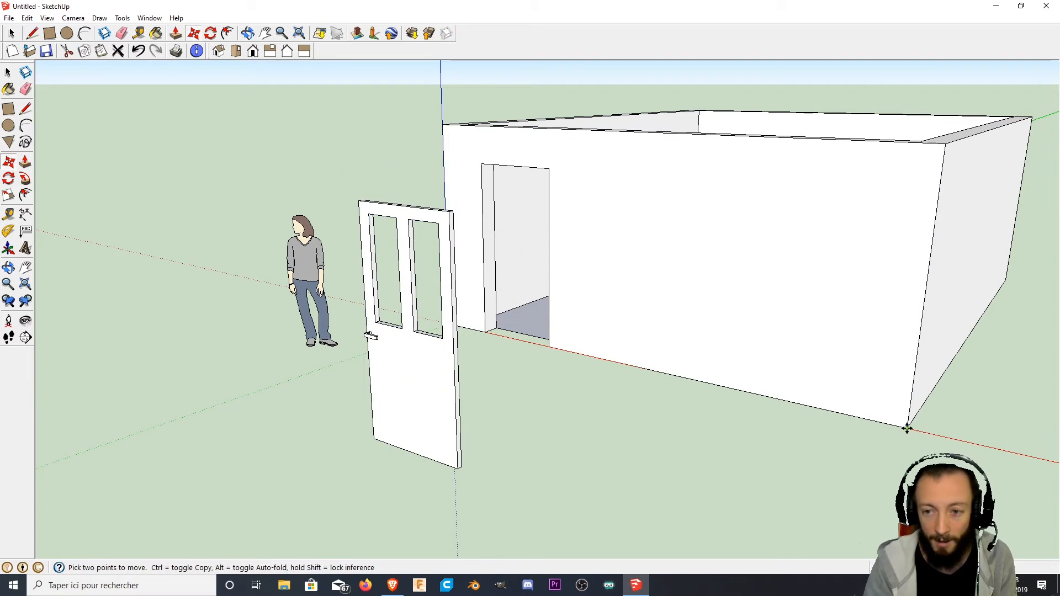
{"action": "left_click", "coordinate": [906, 428]}
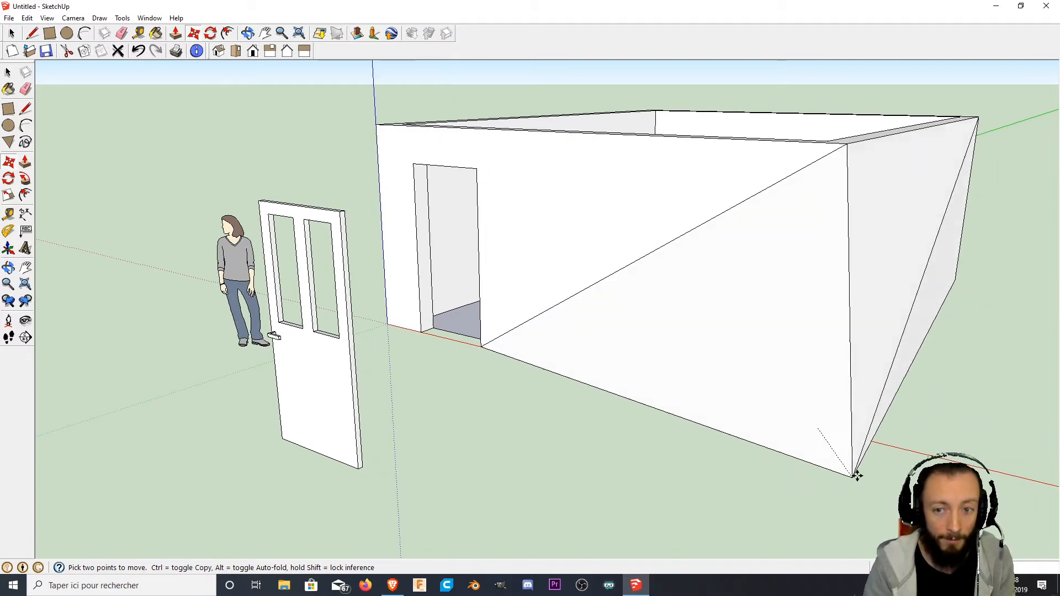
{"action": "key", "text": "Escape"}
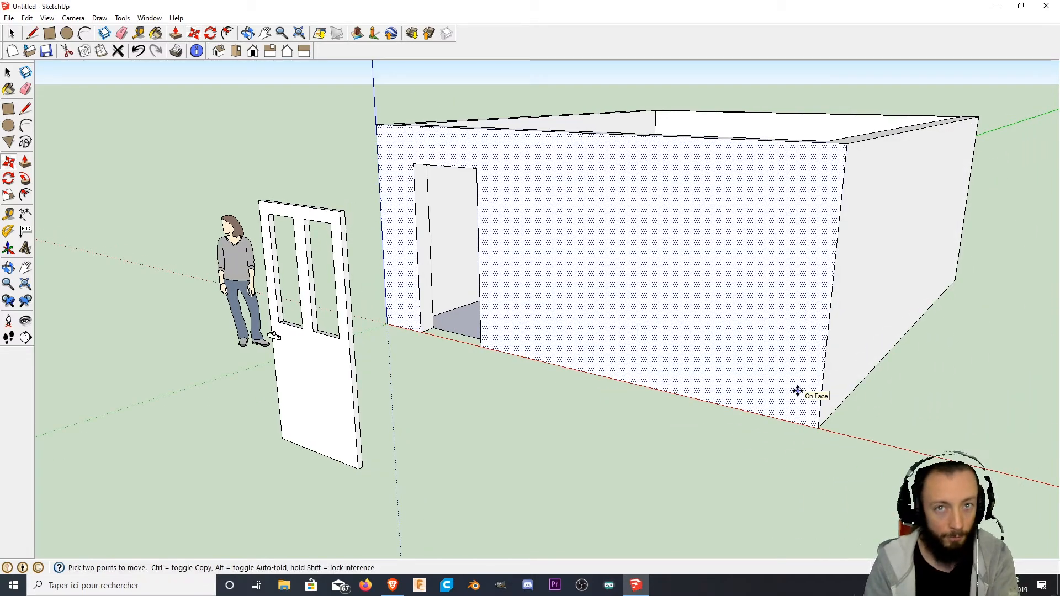
{"action": "middle_click_drag", "start_coordinate": [311, 398], "coordinate": [548, 449]}
{"action": "scroll", "coordinate": [715, 303], "scroll_direction": "up", "scroll_amount": 3}
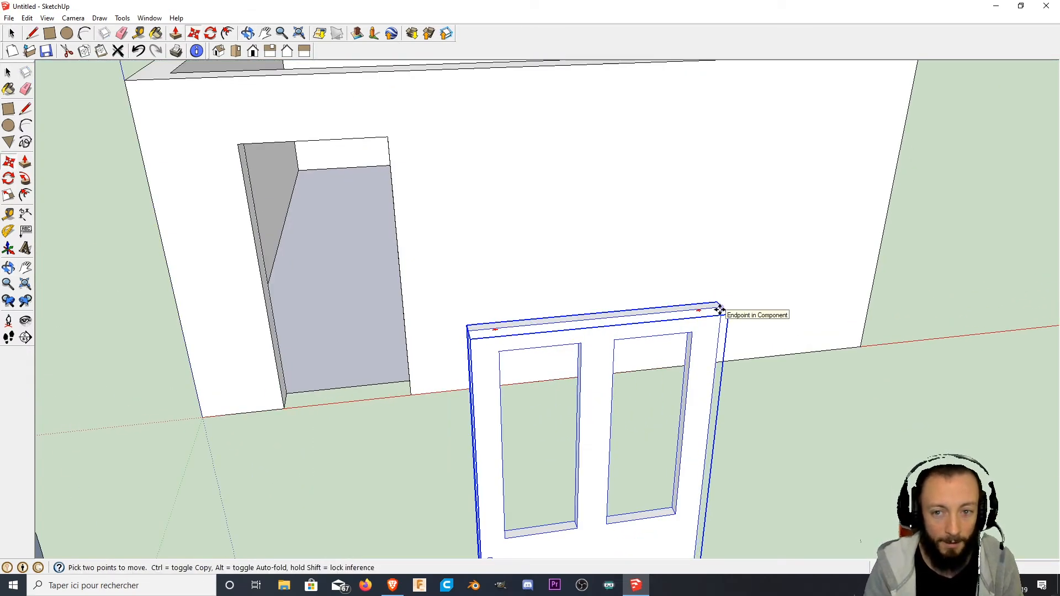
{"action": "left_click", "coordinate": [717, 303]}
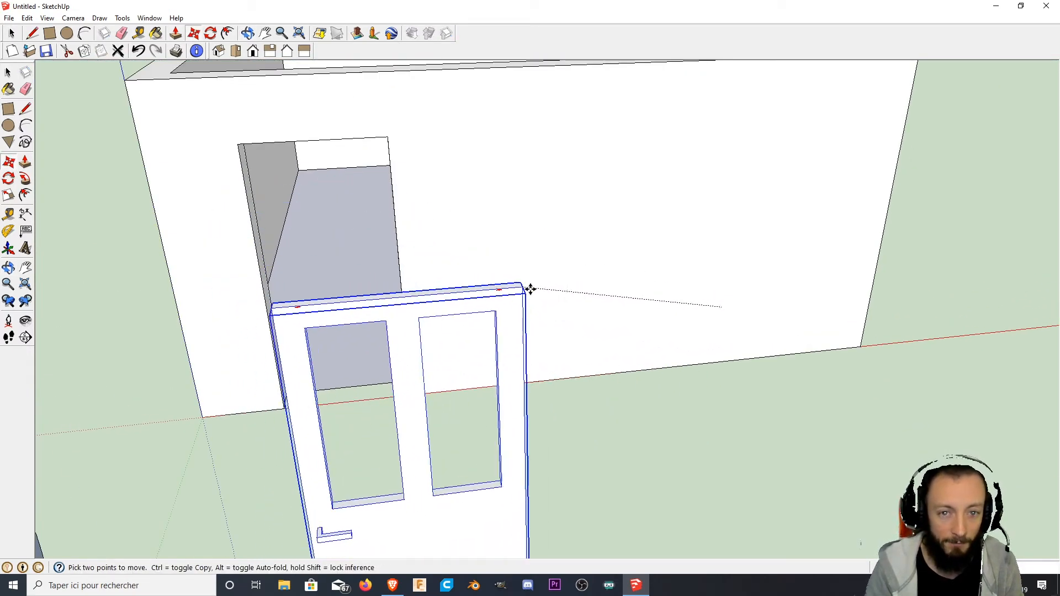
{"action": "left_click", "coordinate": [593, 301]}
{"action": "scroll", "coordinate": [565, 280], "scroll_direction": "up", "scroll_amount": 3}
{"action": "key", "text": "Escape"}
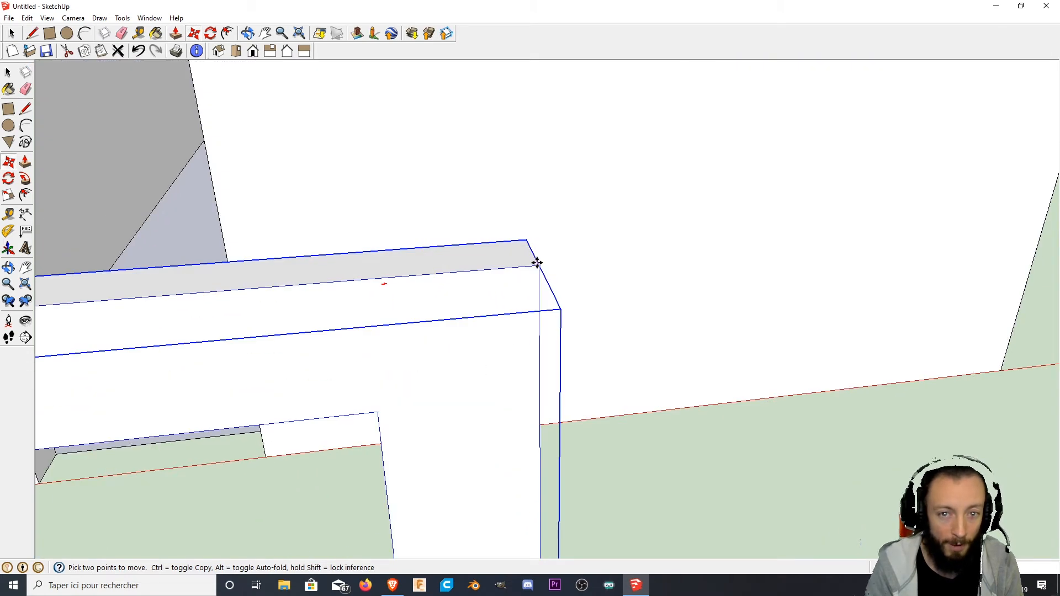
- Move the door component by its upper corner on the hinge side onto the matching upper corner of the wall's door opening
{"action": "scroll", "coordinate": [555, 290], "scroll_direction": "down", "scroll_amount": 5}
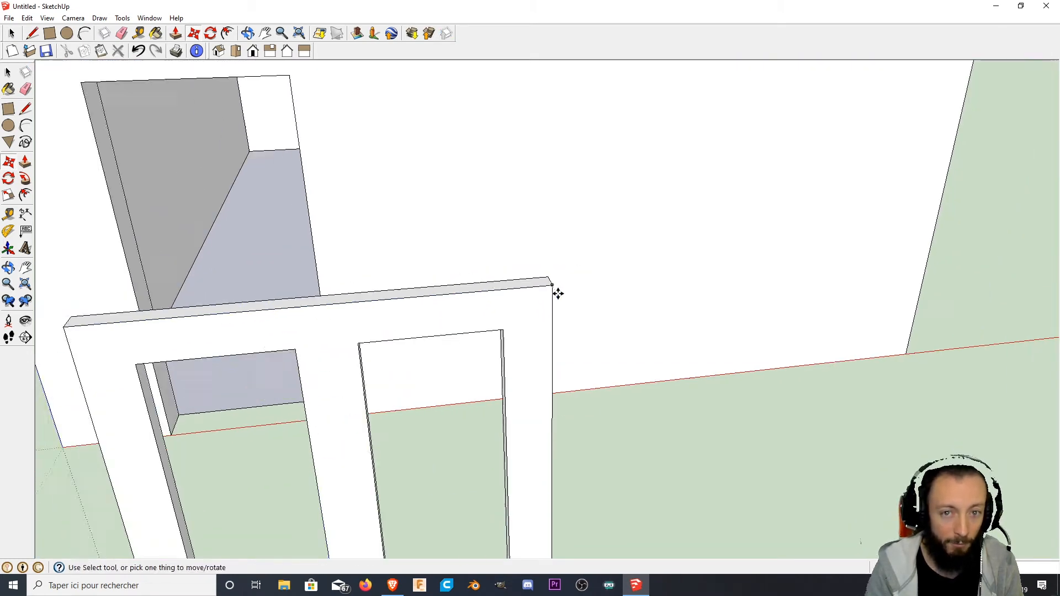
{"action": "left_click", "coordinate": [558, 291]}
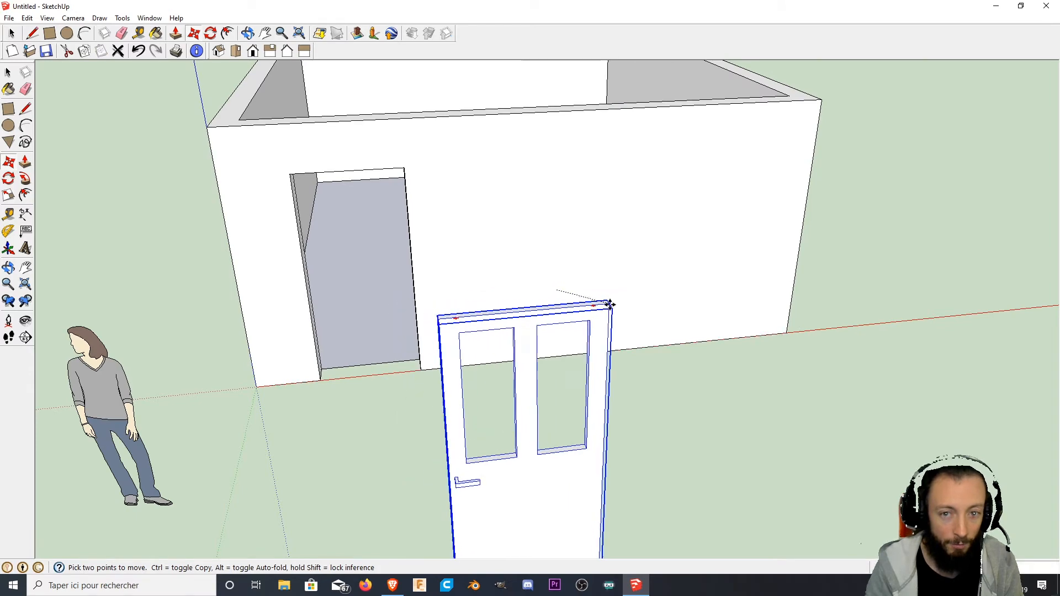
{"action": "scroll", "coordinate": [400, 185], "scroll_direction": "up", "scroll_amount": 3}
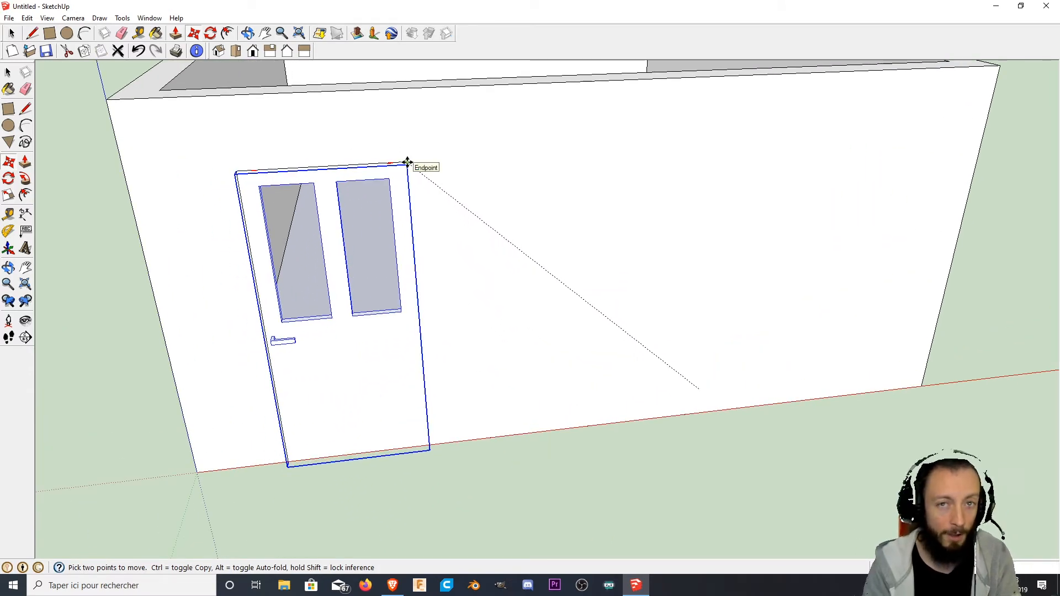
{"action": "left_click", "coordinate": [407, 162]}
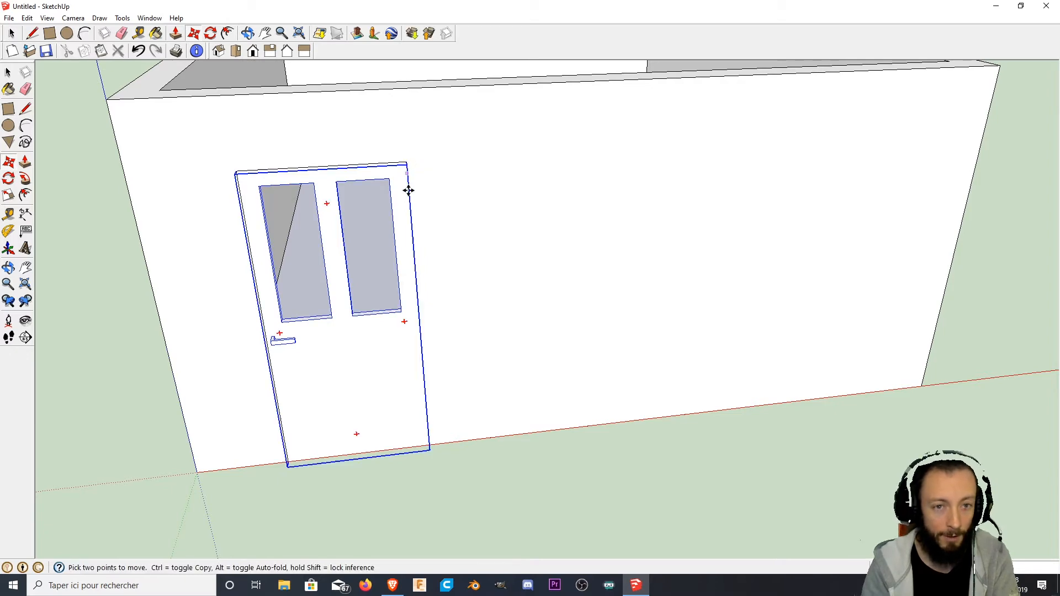
{"action": "middle_click_drag", "start_coordinate": [321, 362], "coordinate": [388, 326]}
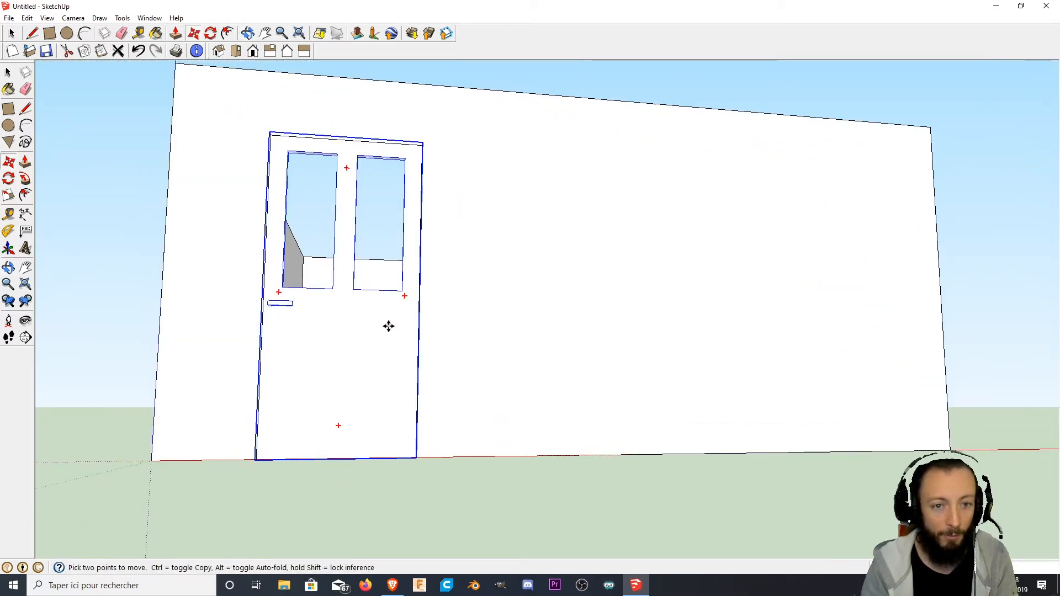
{"action": "scroll", "coordinate": [389, 327], "scroll_direction": "up", "scroll_amount": 2}
{"action": "middle_click_drag", "start_coordinate": [388, 393], "coordinate": [621, 355]}
{"action": "key", "text": "m"}
{"action": "key", "text": "Escape"}
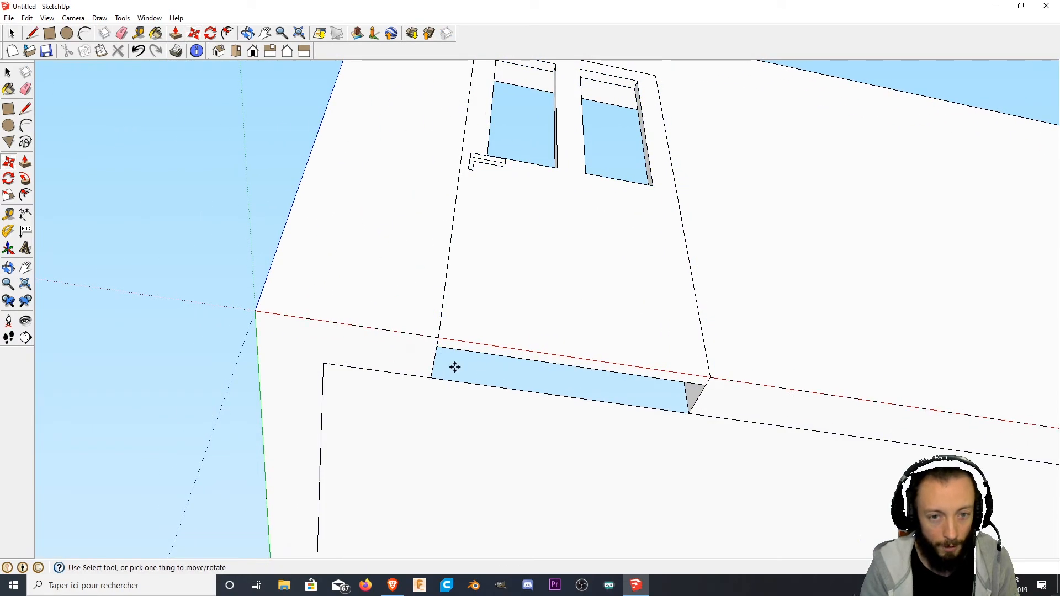
{"action": "scroll", "coordinate": [679, 373], "scroll_direction": "up", "scroll_amount": 2}
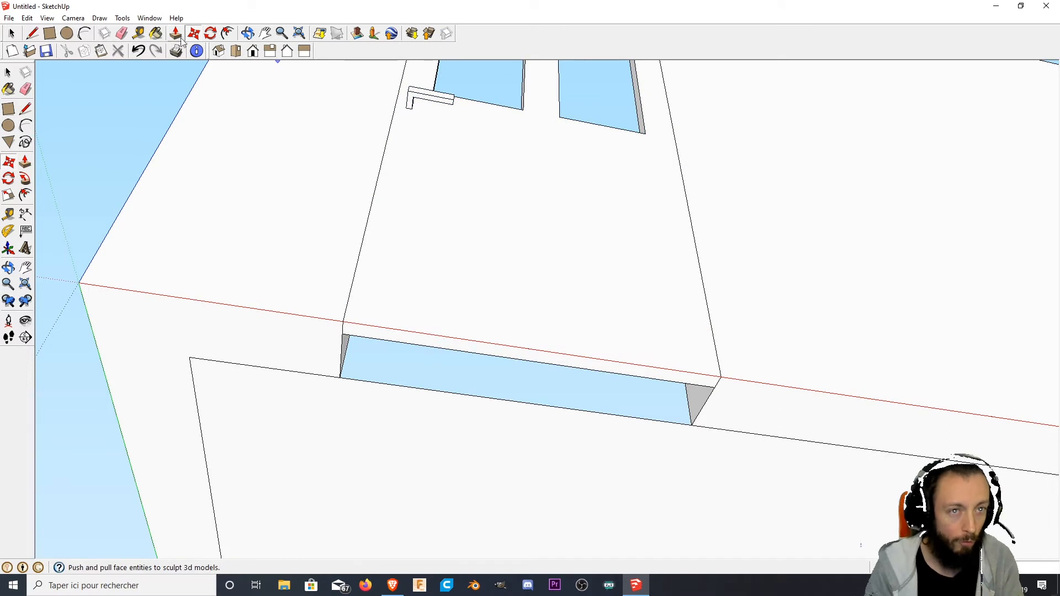
{"action": "left_click", "coordinate": [211, 34]}
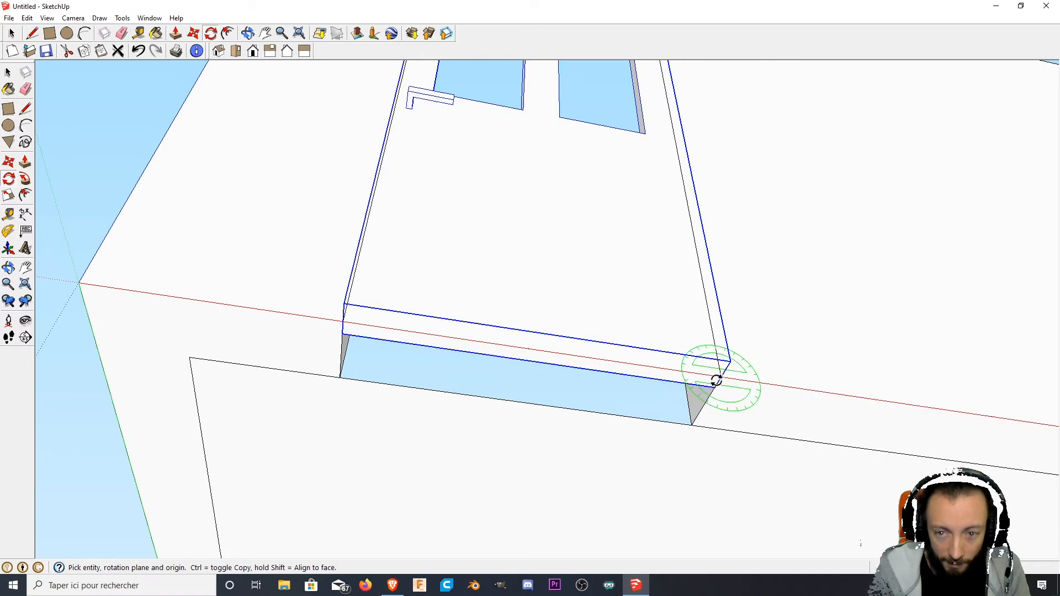
{"action": "scroll", "coordinate": [716, 381], "scroll_direction": "up", "scroll_amount": 2}
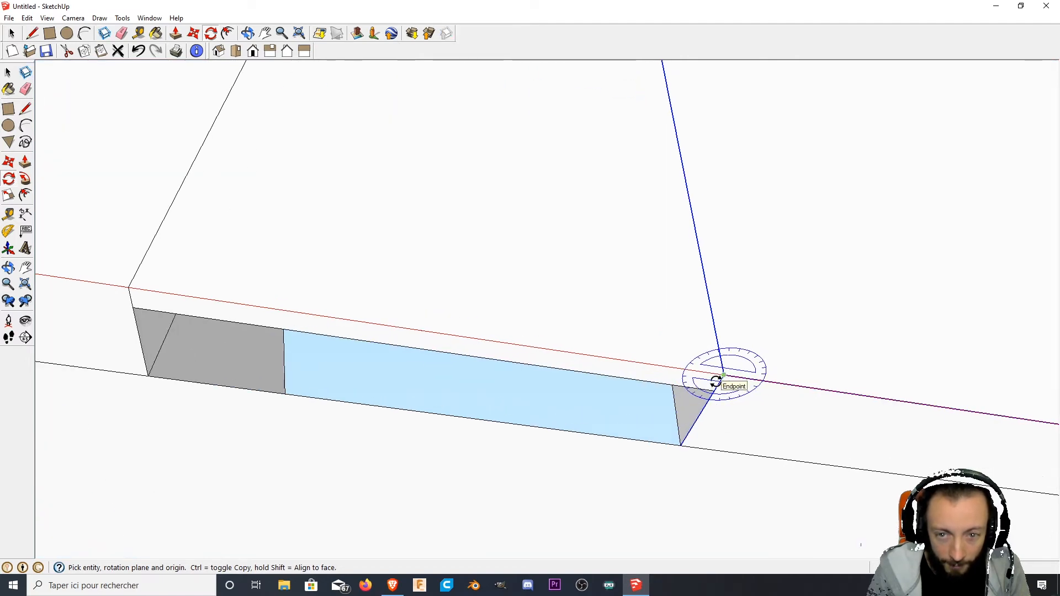
{"action": "mouse_move", "coordinate": [716, 380]}
{"action": "middle_mouse_down"}
{"action": "mouse_move", "coordinate": [755, 348]}
{"action": "mouse_move", "coordinate": [710, 383]}
{"action": "middle_mouse_up"}
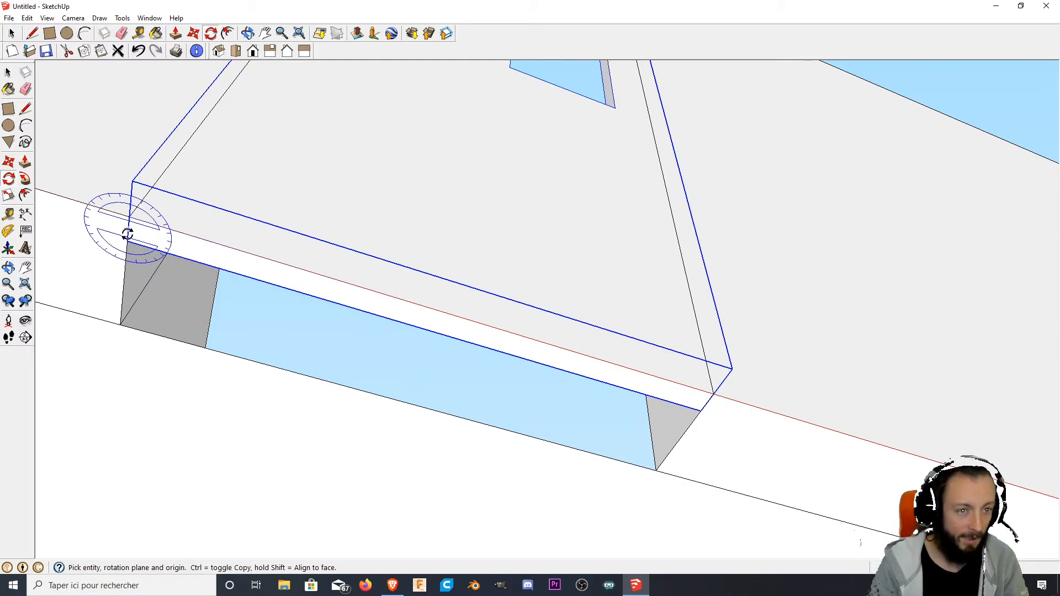
{"action": "middle_click_drag", "start_coordinate": [126, 219], "coordinate": [144, 197]}
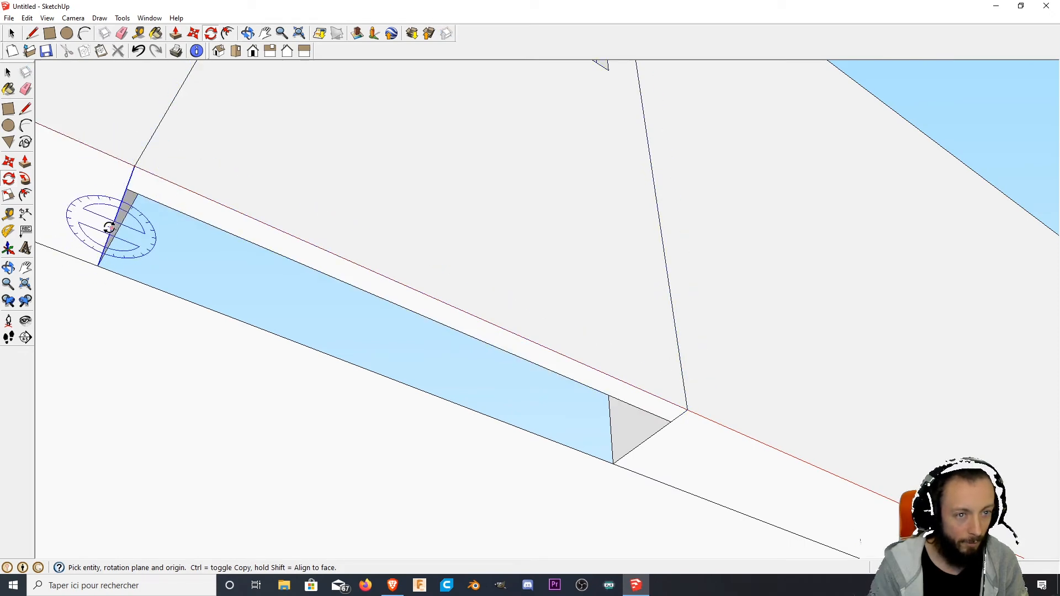
{"action": "middle_click_drag", "start_coordinate": [116, 210], "coordinate": [171, 355]}
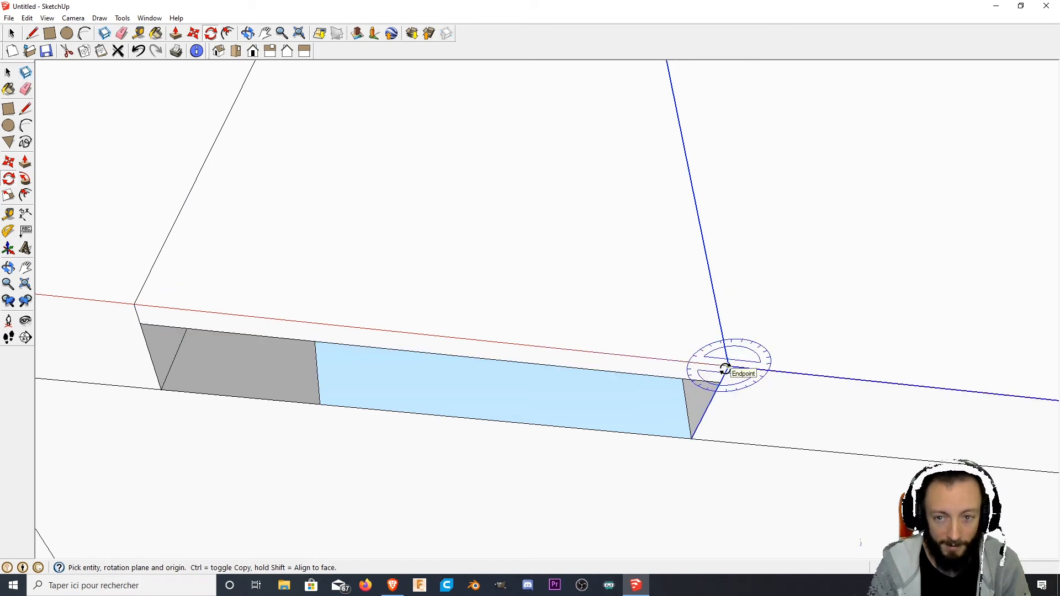
{"action": "left_click", "coordinate": [727, 365]}
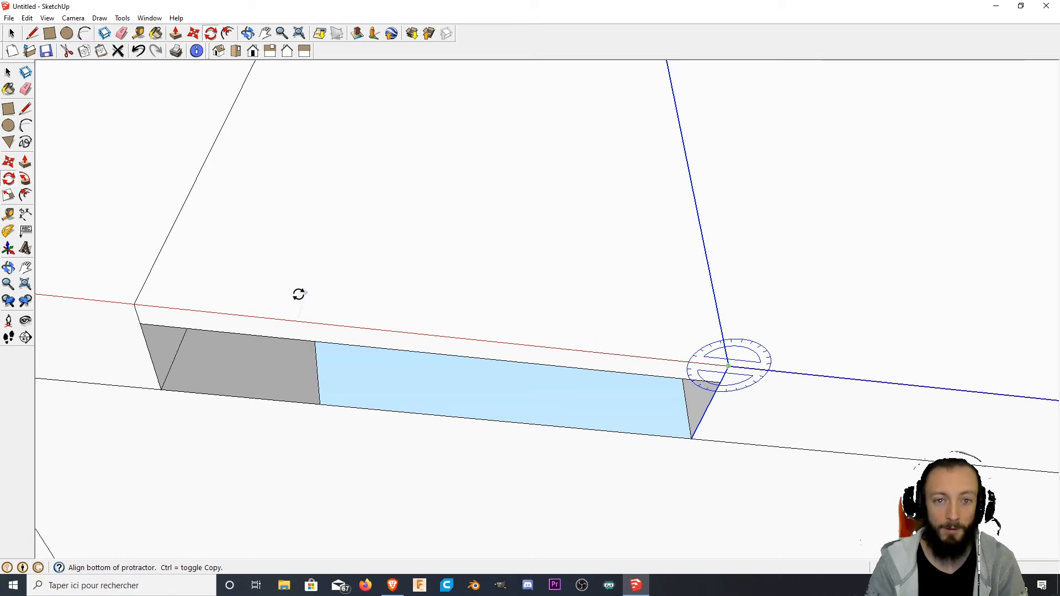
{"action": "scroll", "coordinate": [248, 301], "scroll_direction": "down", "scroll_amount": 3}
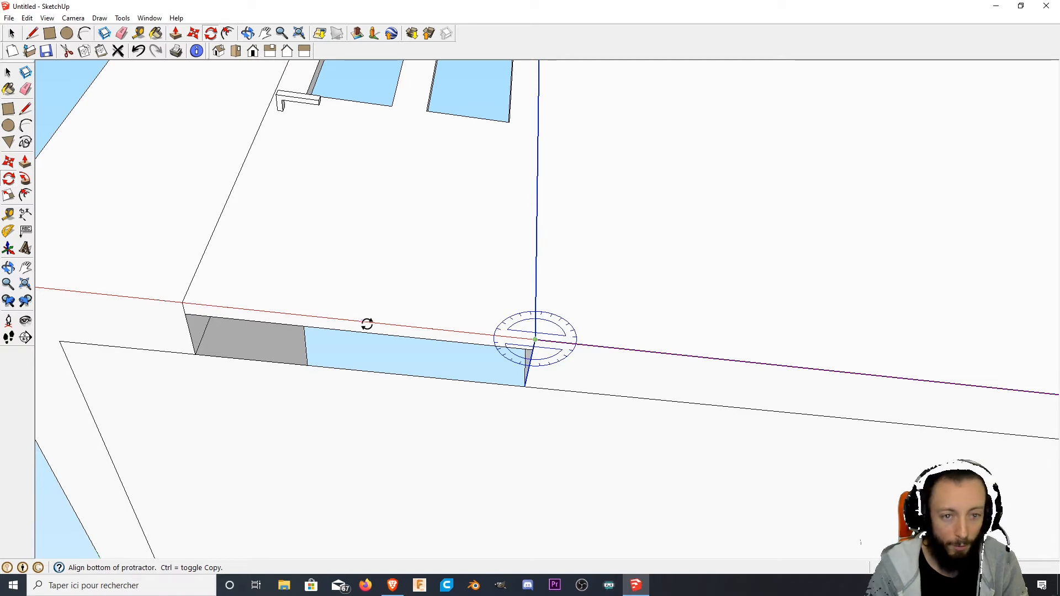
{"action": "left_click", "coordinate": [182, 303]}
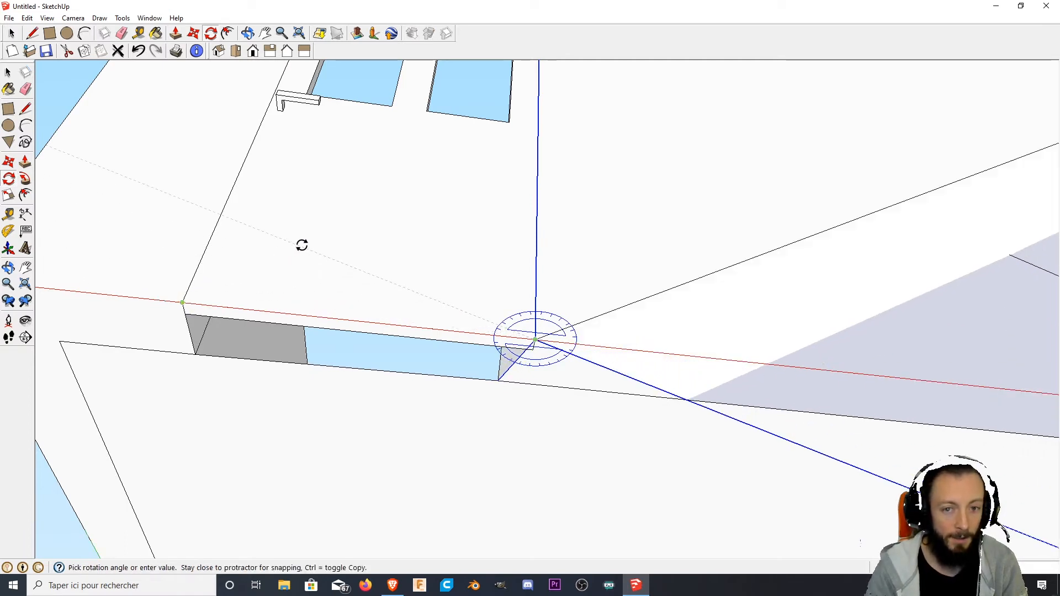
{"action": "key", "text": "Escape"}
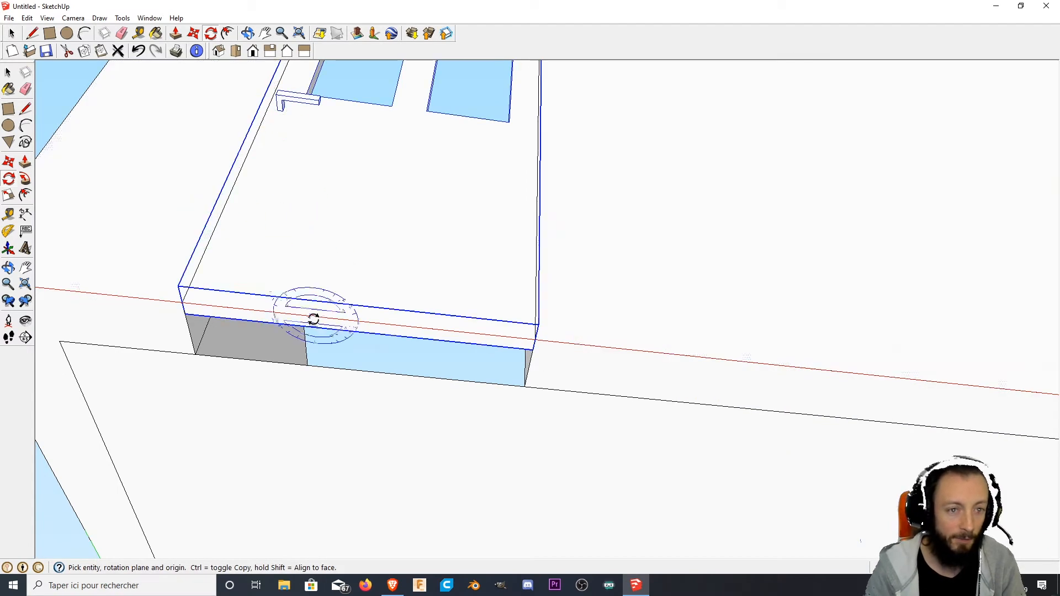
- Select the door component and rotate it outward about its lower corner opposite the handle, leaving it partly open in front of the opening
{"action": "left_click", "coordinate": [12, 33]}
{"action": "left_click", "coordinate": [422, 267]}
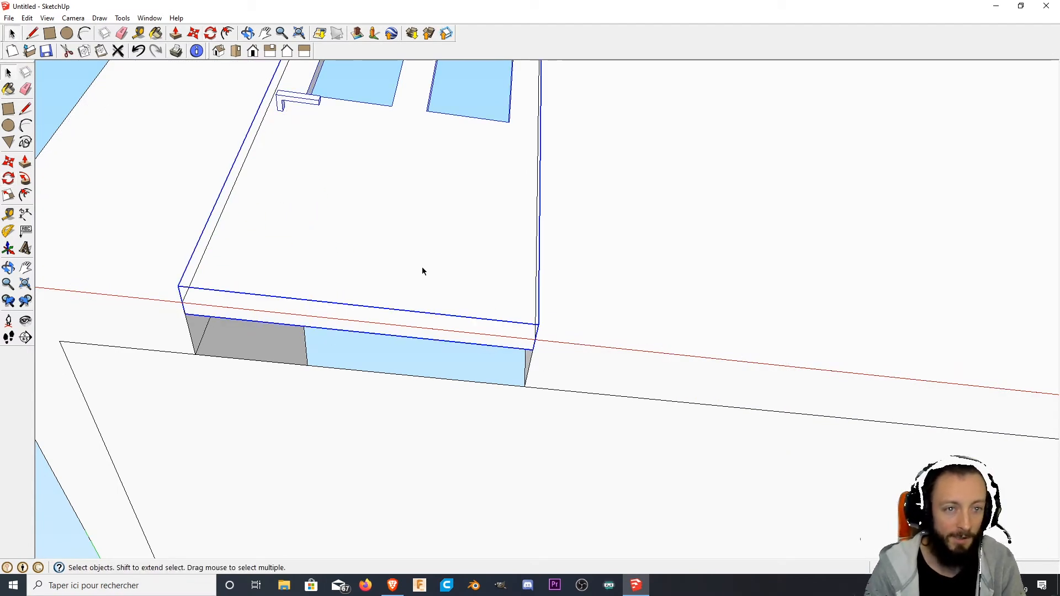
{"action": "left_click", "coordinate": [211, 34]}
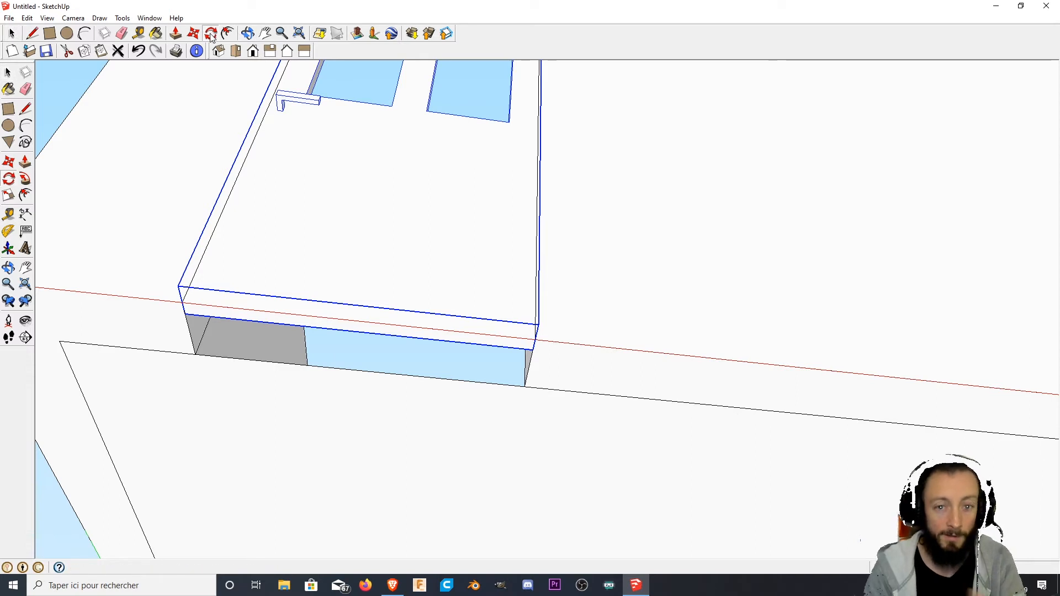
{"action": "left_click", "coordinate": [534, 339]}
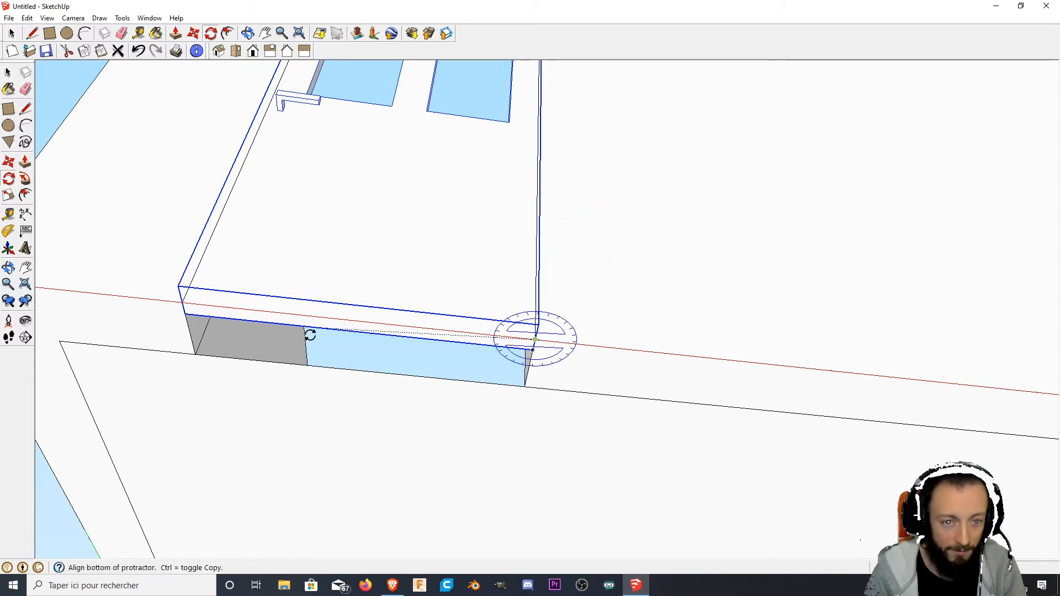
{"action": "left_click", "coordinate": [185, 303]}
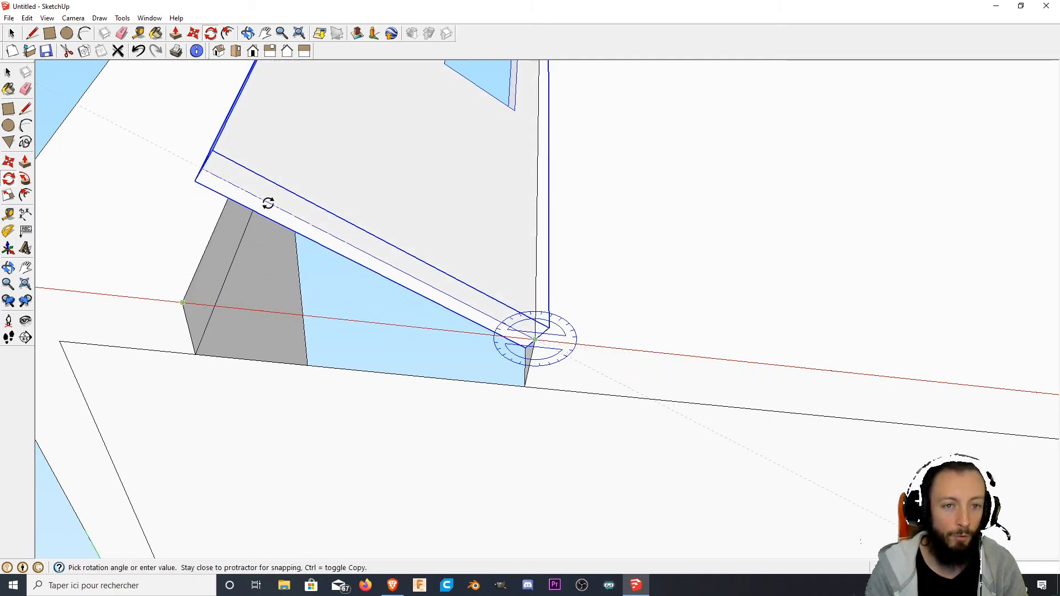
{"action": "middle_click_drag", "start_coordinate": [262, 234], "coordinate": [253, 350]}
{"action": "scroll", "coordinate": [247, 312], "scroll_direction": "down", "scroll_amount": 7}
{"action": "middle_click_drag", "start_coordinate": [166, 285], "coordinate": [251, 357], "text": "shift"}
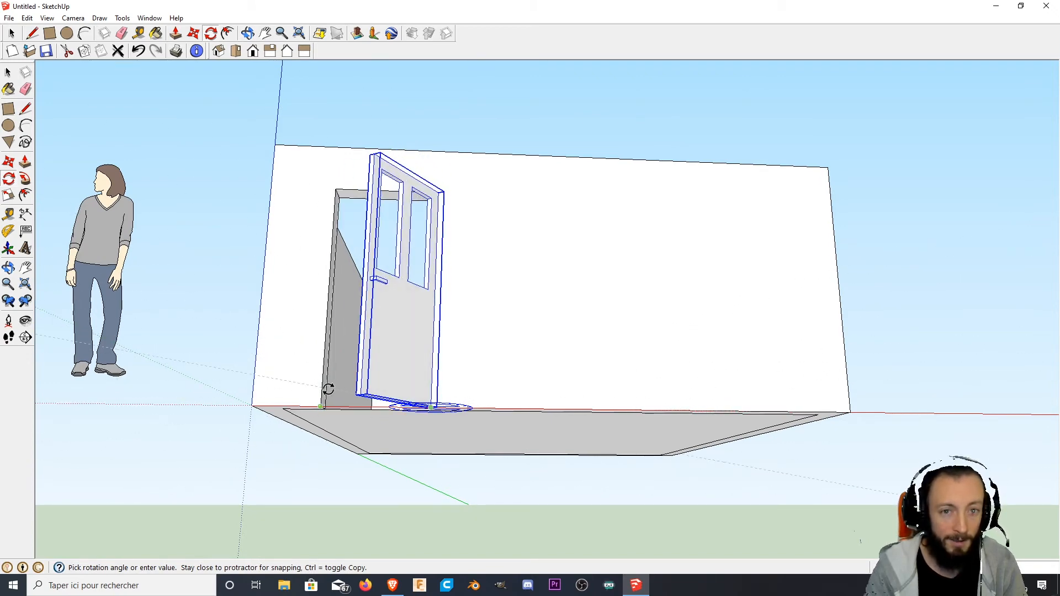
{"action": "middle_click_drag", "start_coordinate": [350, 266], "coordinate": [641, 208]}
{"action": "scroll", "coordinate": [641, 208], "scroll_direction": "down", "scroll_amount": 5}
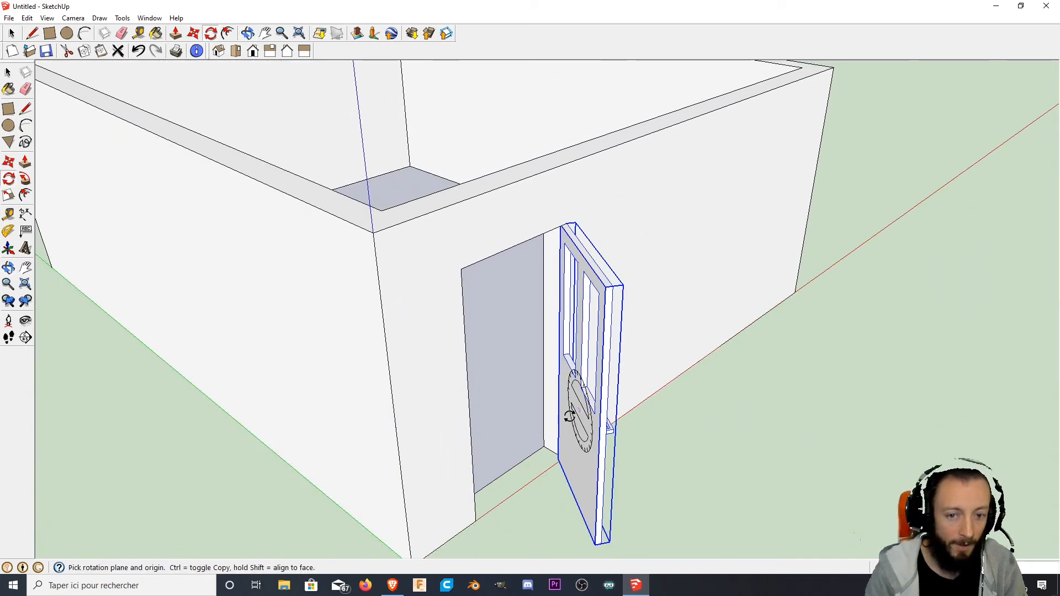
- Draw a line along the outer bottom edge of the door opening, from one lower corner to the other
{"action": "middle_click_drag", "start_coordinate": [585, 462], "coordinate": [468, 259]}
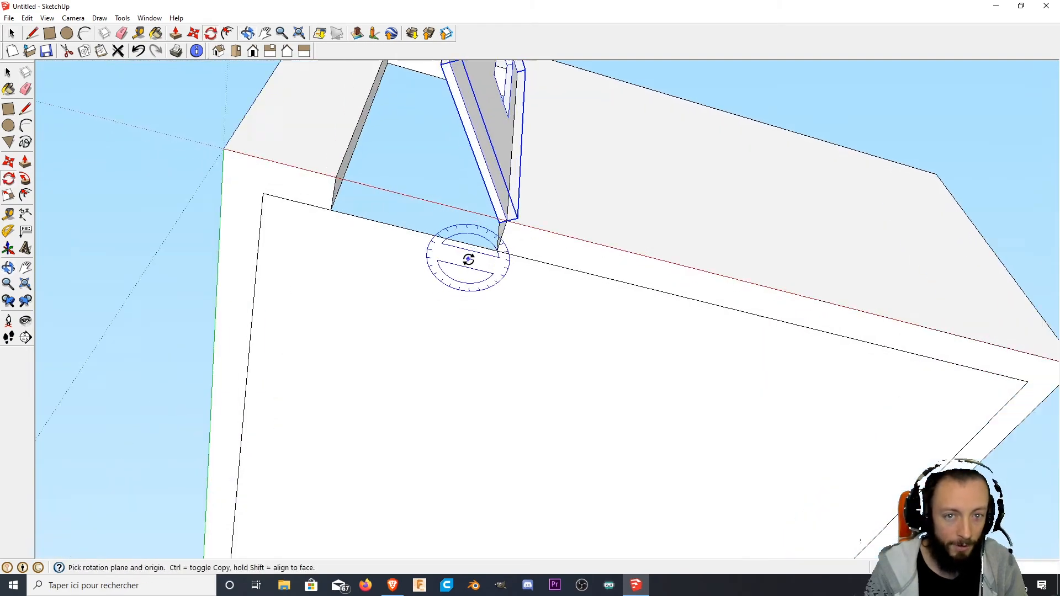
{"action": "scroll", "coordinate": [468, 259], "scroll_direction": "up", "scroll_amount": 3}
{"action": "left_click", "coordinate": [32, 33]}
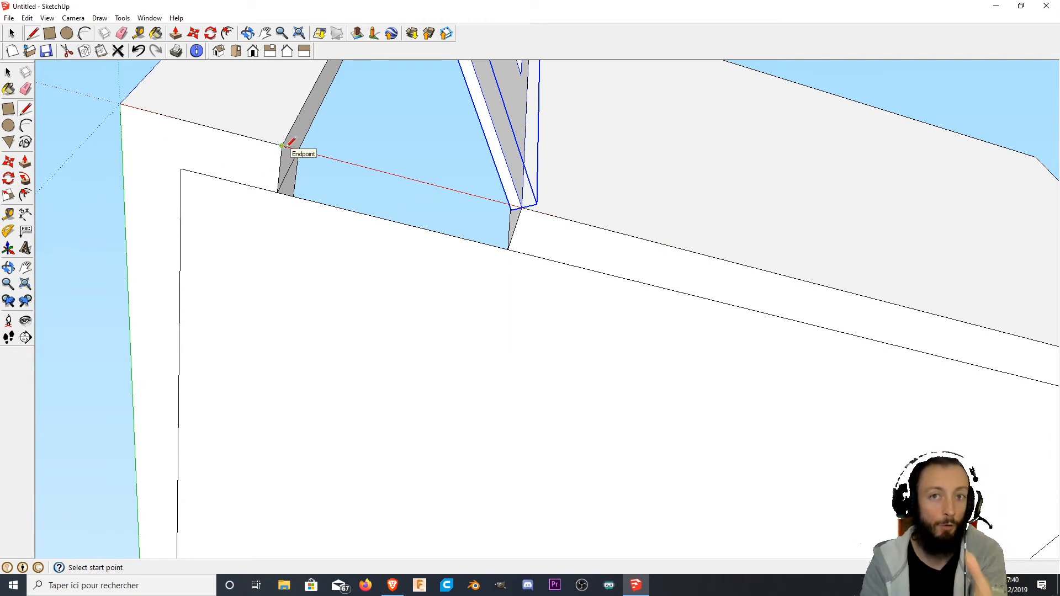
{"action": "left_click", "coordinate": [283, 146]}
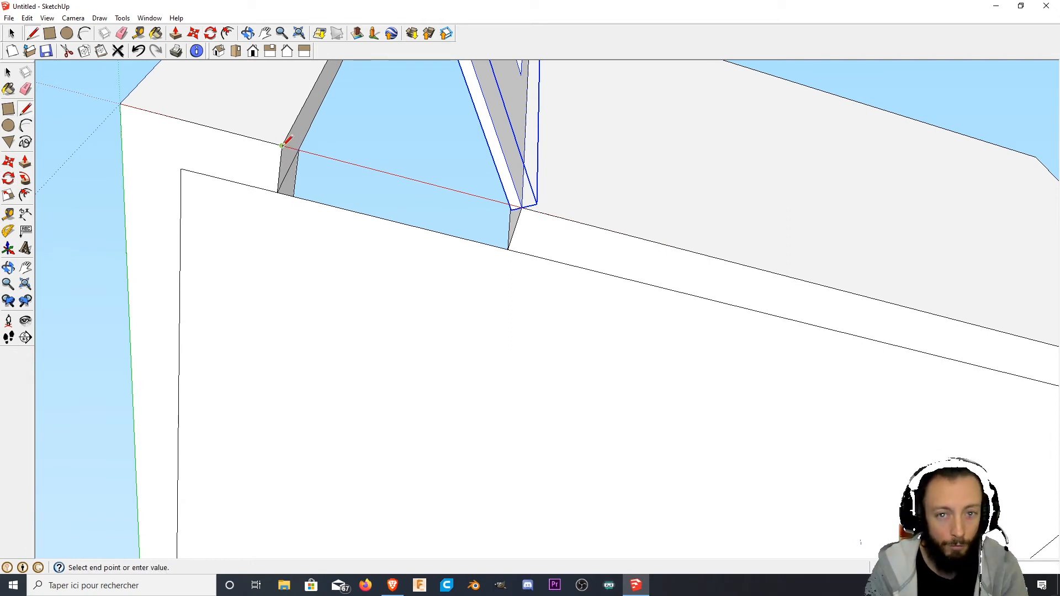
{"action": "left_click", "coordinate": [522, 208]}
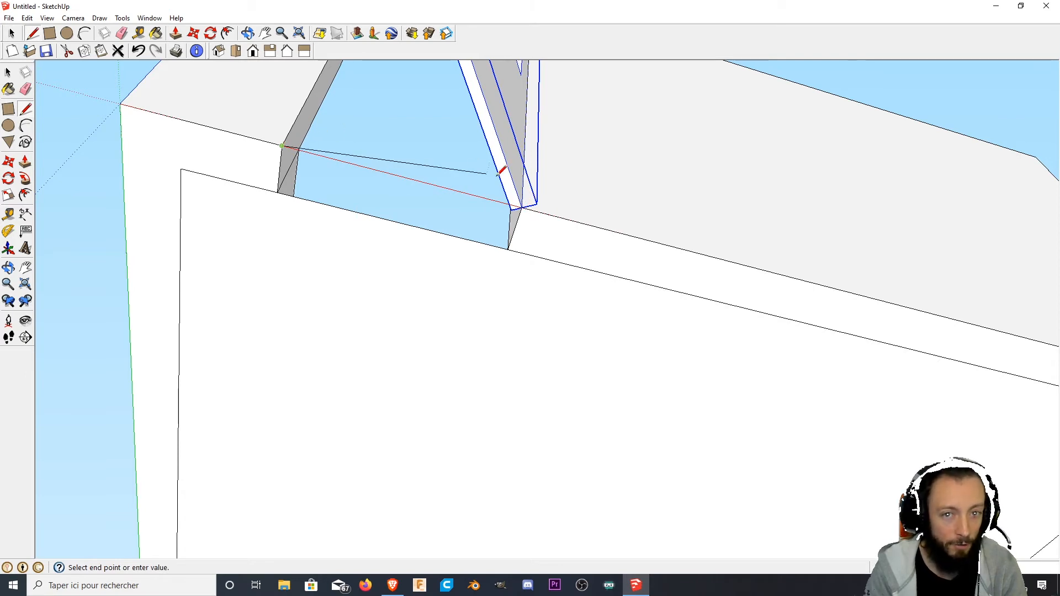
{"action": "left_click", "coordinate": [522, 208]}
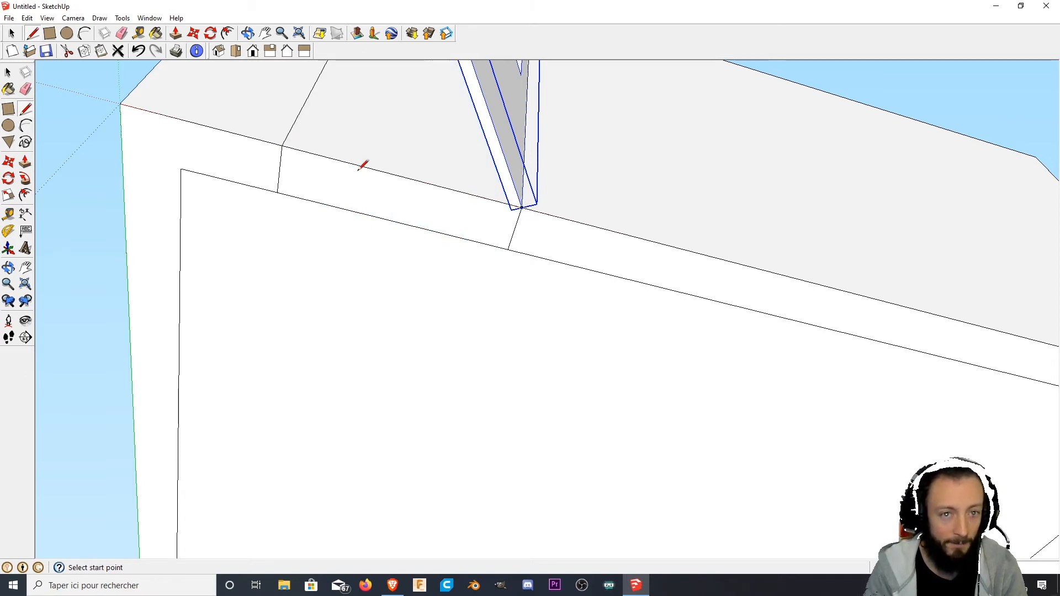
- Delete the face that closes the door opening in the building's front wall
{"action": "mouse_move", "coordinate": [362, 164]}
{"action": "middle_mouse_down"}
{"action": "mouse_move", "coordinate": [310, 213]}
{"action": "mouse_move", "coordinate": [355, 171]}
{"action": "middle_mouse_up"}
{"action": "scroll", "coordinate": [351, 172], "scroll_direction": "down", "scroll_amount": 2}
{"action": "middle_click_drag", "start_coordinate": [361, 128], "coordinate": [361, 163]}
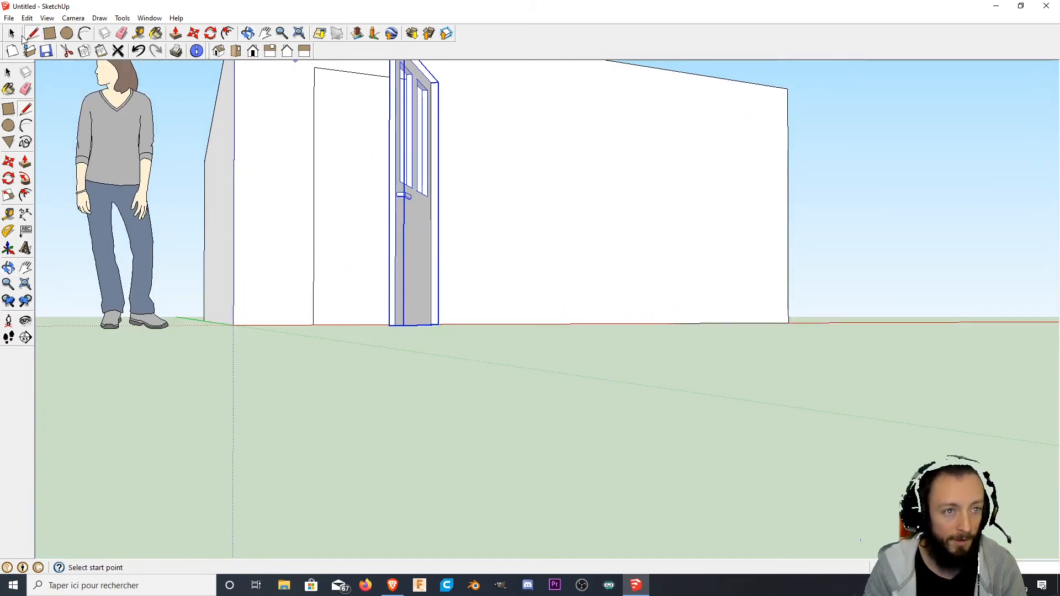
{"action": "left_click", "coordinate": [11, 33]}
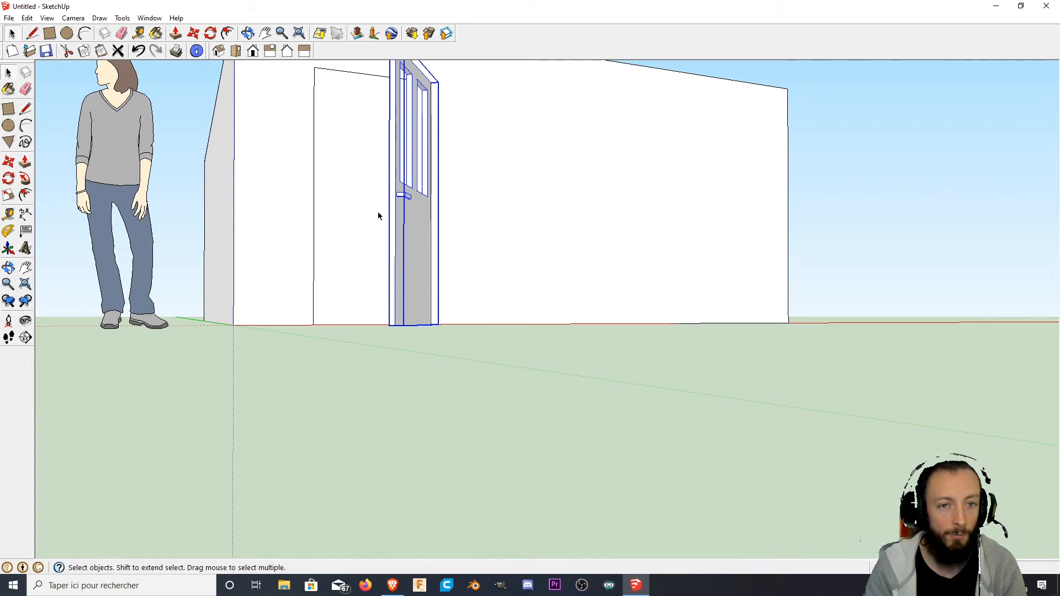
{"action": "left_click", "coordinate": [359, 198]}
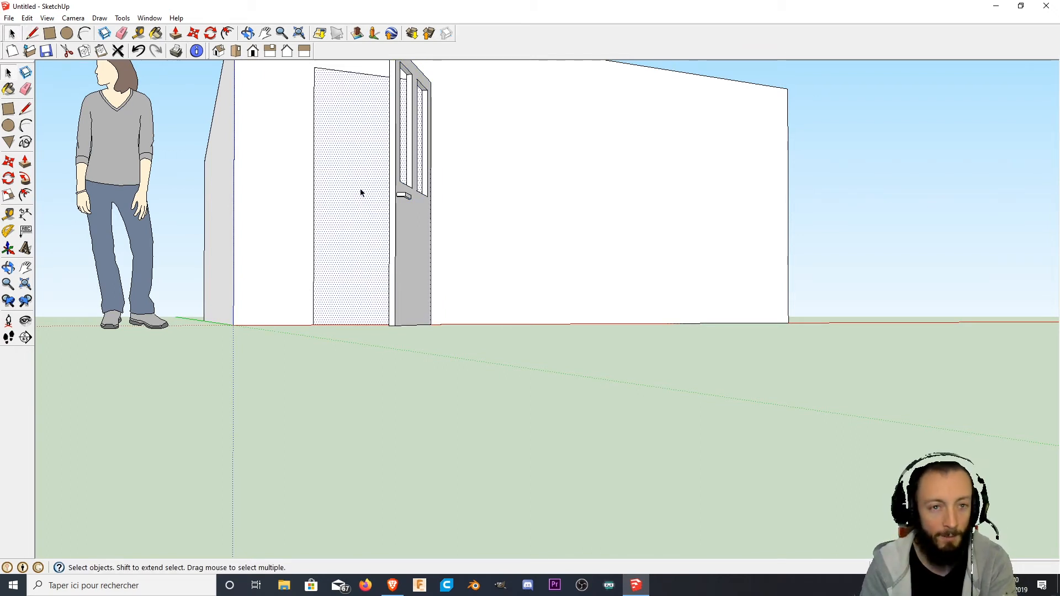
{"action": "key", "text": "Delete"}
{"action": "middle_click_drag", "start_coordinate": [349, 333], "coordinate": [390, 197]}
{"action": "middle_click_drag", "start_coordinate": [327, 188], "coordinate": [345, 397]}
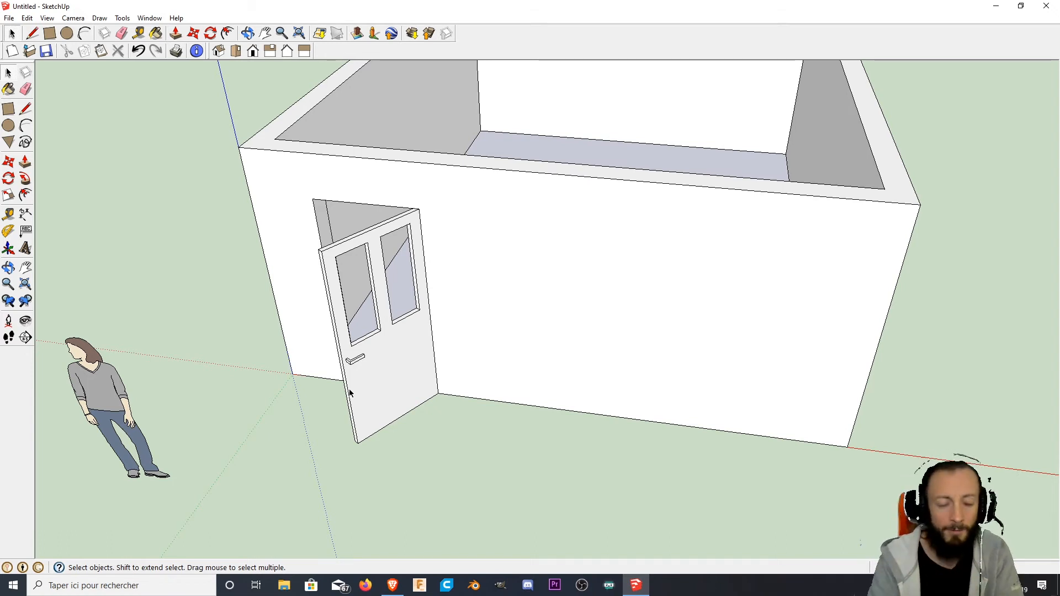
- Erase the edge between the threshold and the room floor inside the door opening
{"action": "middle_click_drag", "start_coordinate": [325, 364], "coordinate": [459, 387]}
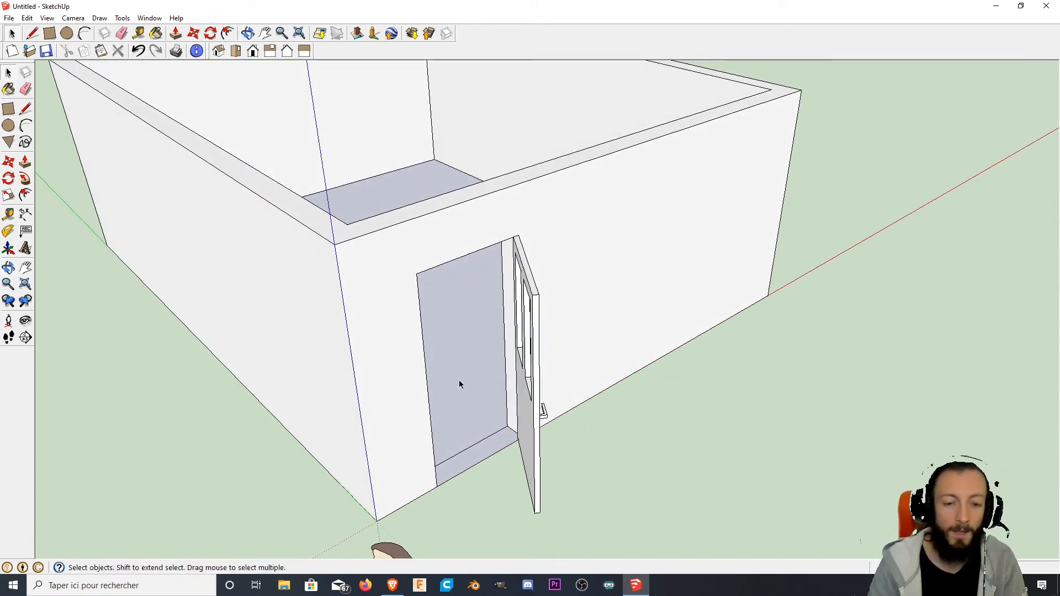
{"action": "middle_click_drag", "start_coordinate": [458, 379], "coordinate": [380, 408]}
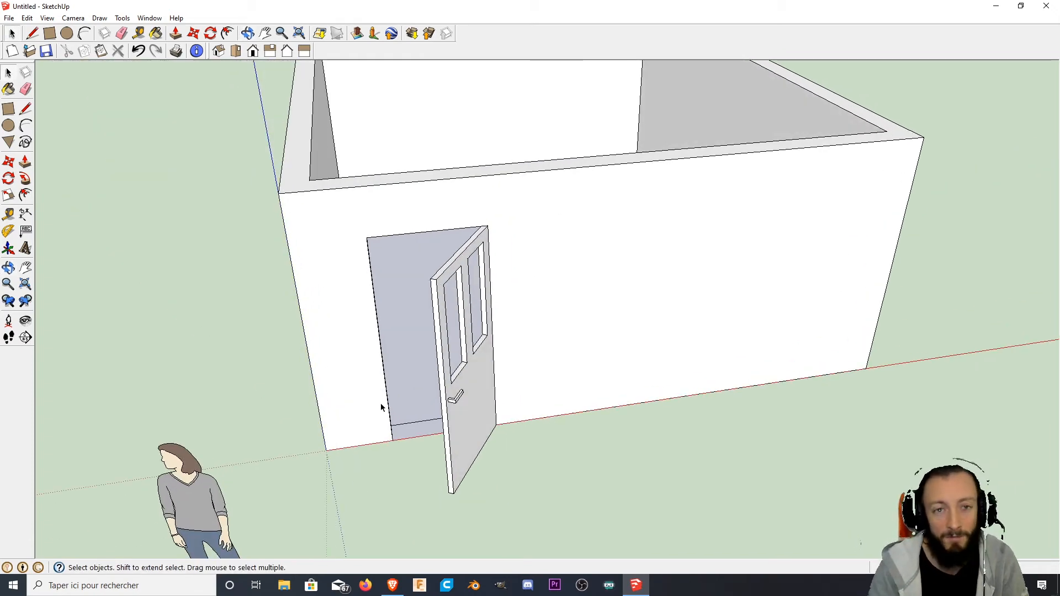
{"action": "middle_click_drag", "start_coordinate": [380, 403], "coordinate": [462, 449]}
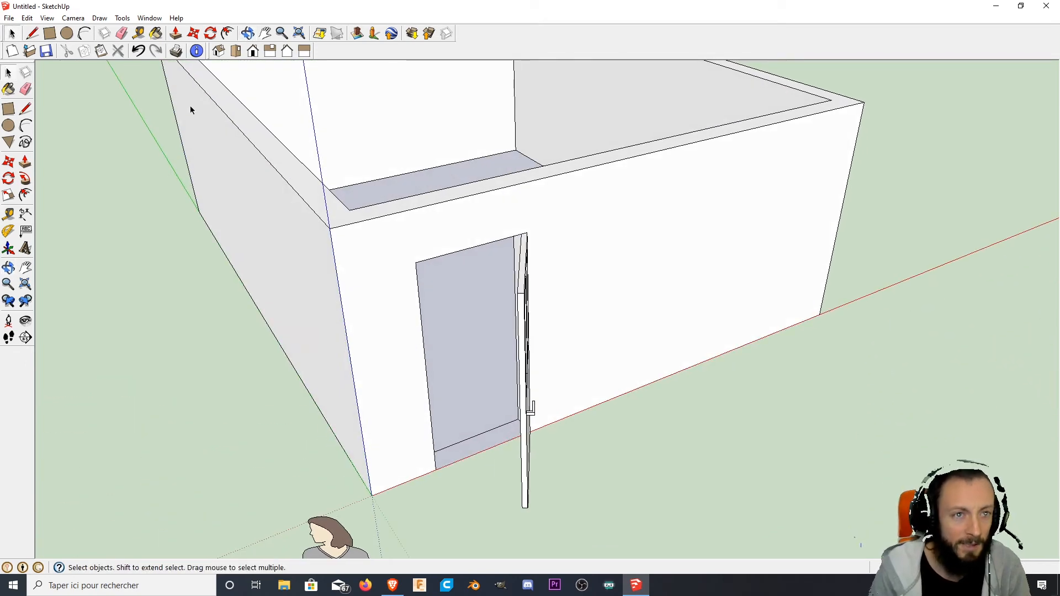
{"action": "left_click", "coordinate": [122, 33]}
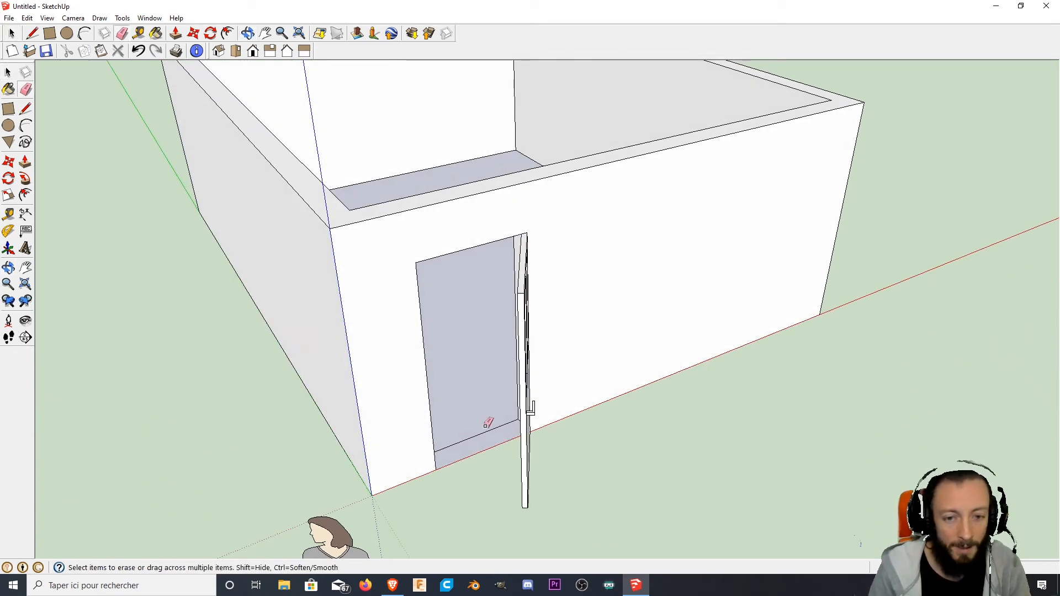
{"action": "left_click", "coordinate": [489, 430]}
{"action": "mouse_move", "coordinate": [604, 402]}
{"action": "middle_mouse_down"}
{"action": "mouse_move", "coordinate": [421, 237]}
{"action": "mouse_move", "coordinate": [467, 292]}
{"action": "mouse_move", "coordinate": [471, 341]}
{"action": "mouse_move", "coordinate": [568, 334]}
{"action": "mouse_move", "coordinate": [347, 400]}
{"action": "mouse_move", "coordinate": [540, 346]}
{"action": "mouse_move", "coordinate": [338, 445]}
{"action": "middle_mouse_up"}
{"action": "mouse_move", "coordinate": [390, 325]}
{"action": "middle_mouse_down"}
{"action": "mouse_move", "coordinate": [467, 453]}
{"action": "mouse_move", "coordinate": [471, 367]}
{"action": "mouse_move", "coordinate": [611, 433]}
{"action": "mouse_move", "coordinate": [639, 379]}
{"action": "mouse_move", "coordinate": [447, 439]}
{"action": "mouse_move", "coordinate": [436, 413]}
{"action": "middle_mouse_up"}
{"action": "key", "text": "e"}
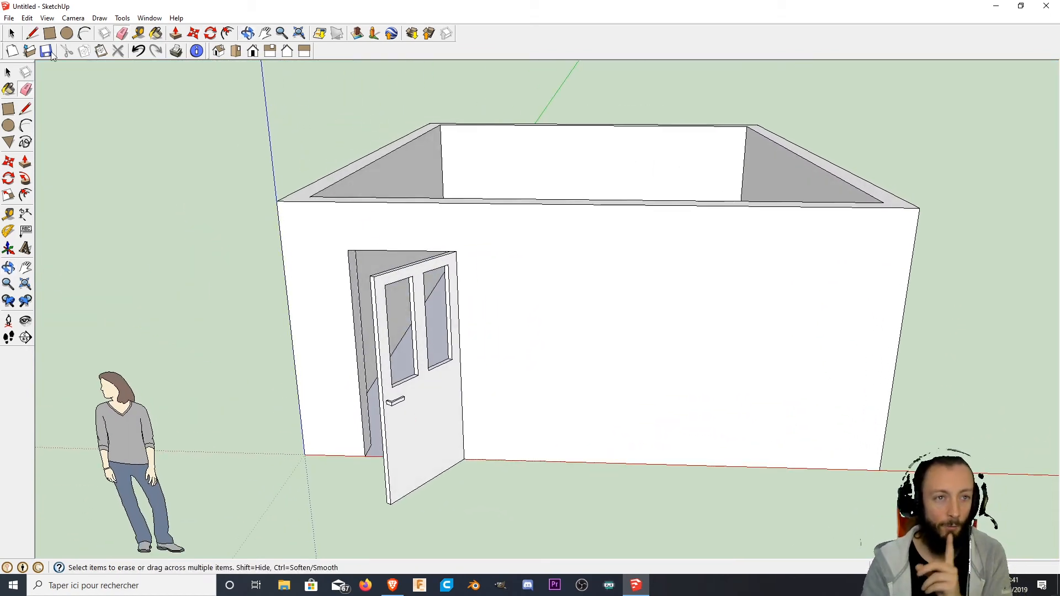
- Open the door component for editing
{"action": "left_click", "coordinate": [11, 34]}
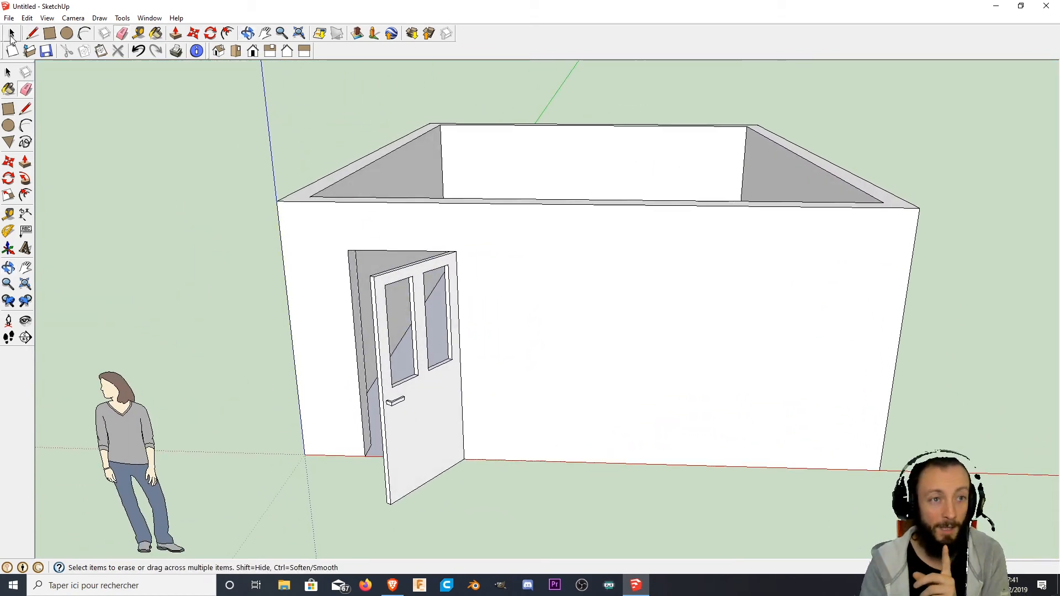
{"action": "left_click", "coordinate": [428, 431]}
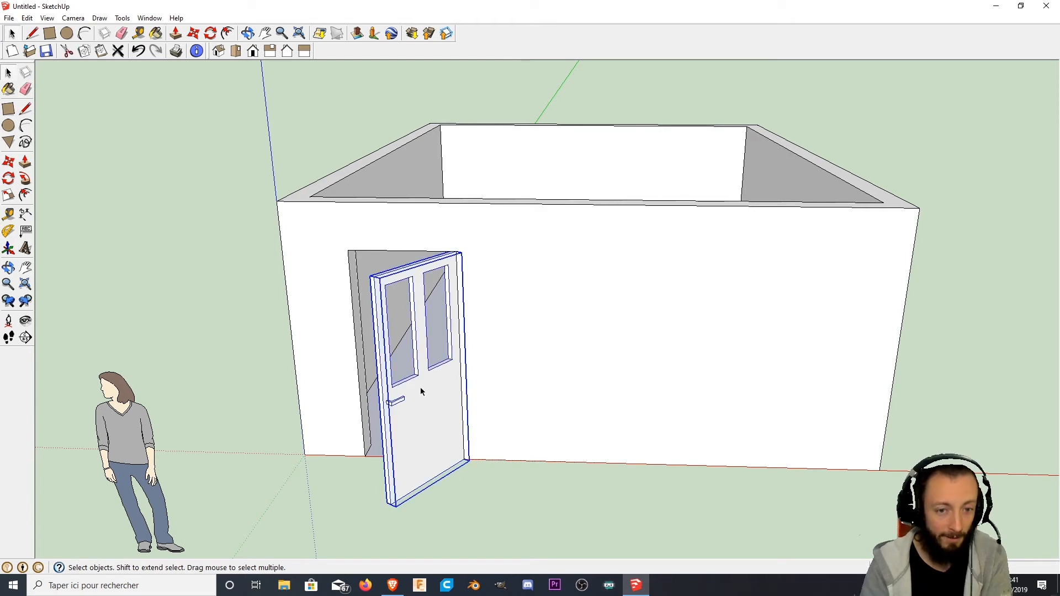
{"action": "right_click", "coordinate": [429, 417]}
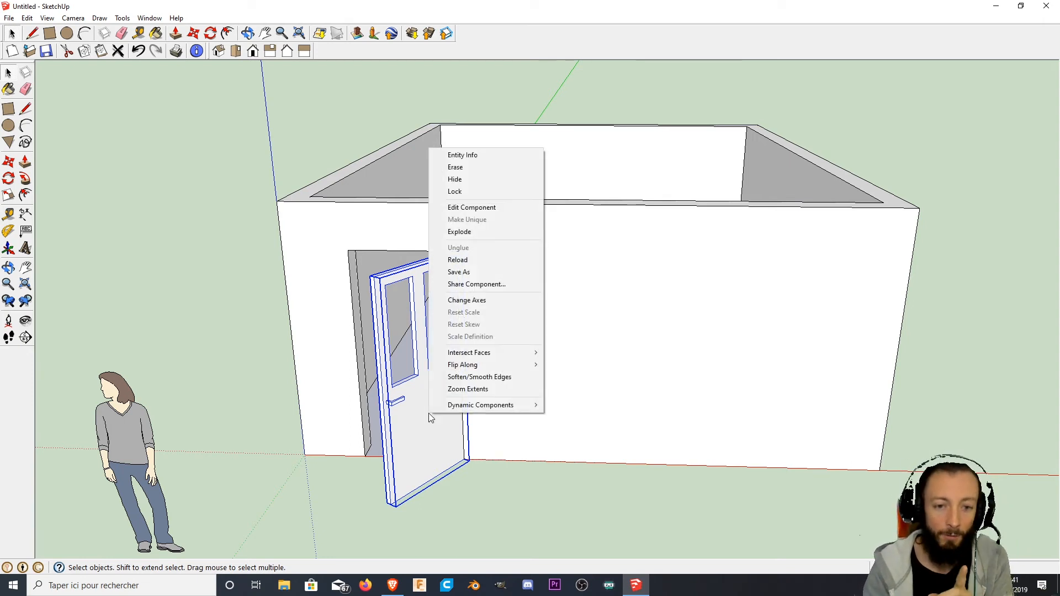
{"action": "left_click", "coordinate": [495, 208]}
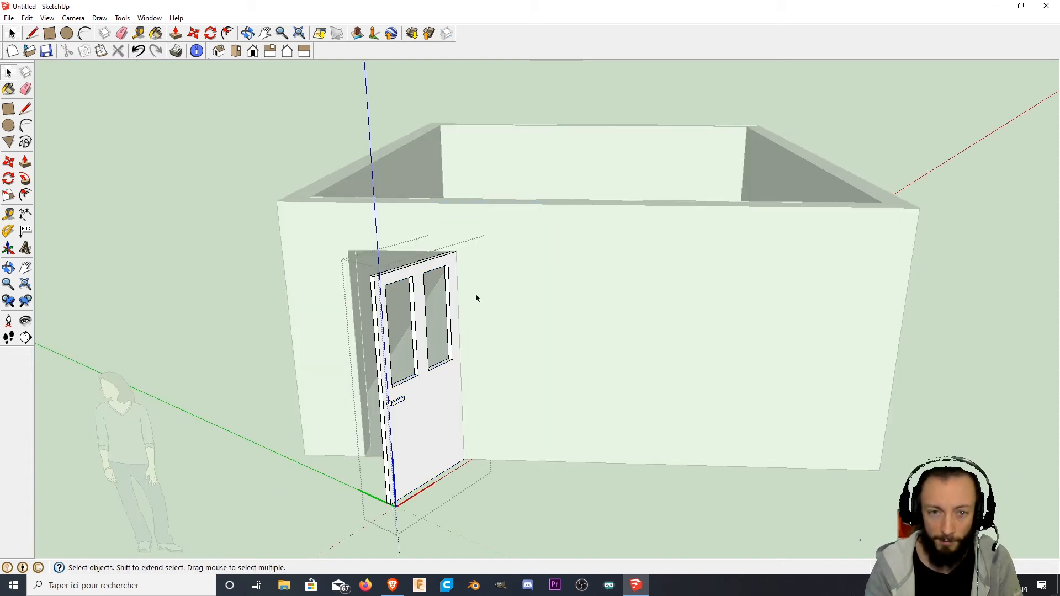
- Draw a diagonal line across each of the door's two window openings, corner to opposite corner, to fill them with faces
{"action": "scroll", "coordinate": [476, 298], "scroll_direction": "up", "scroll_amount": 8}
{"action": "middle_click_drag", "start_coordinate": [500, 423], "coordinate": [387, 387]}
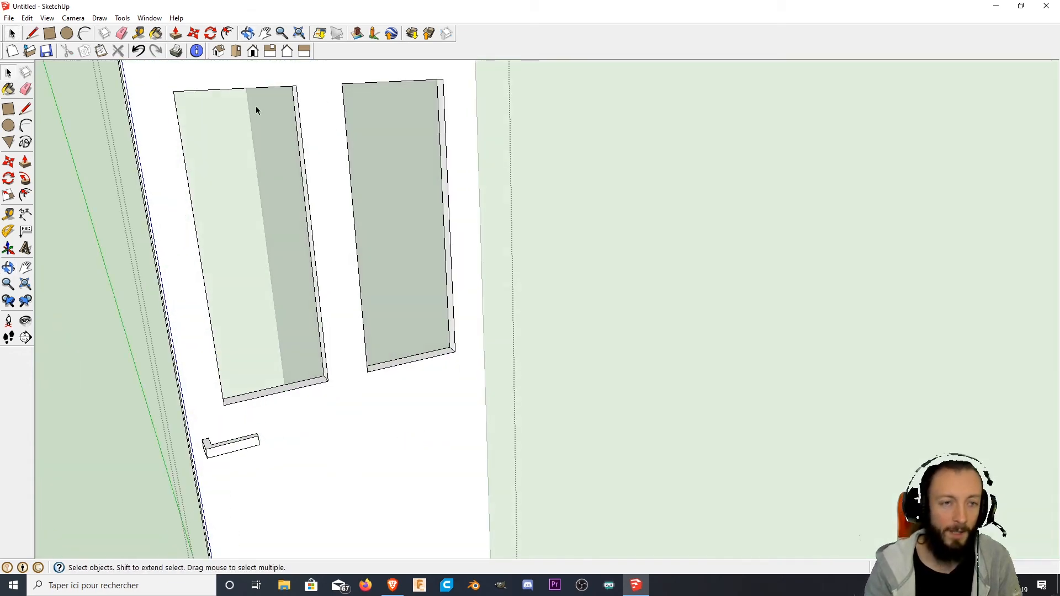
{"action": "left_click", "coordinate": [33, 34]}
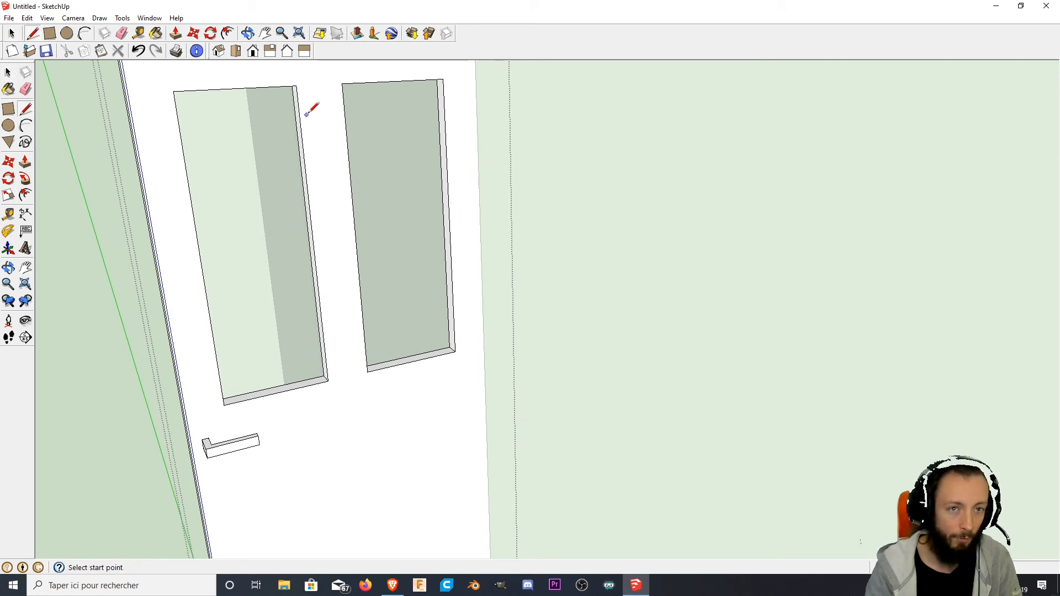
{"action": "left_click", "coordinate": [300, 84]}
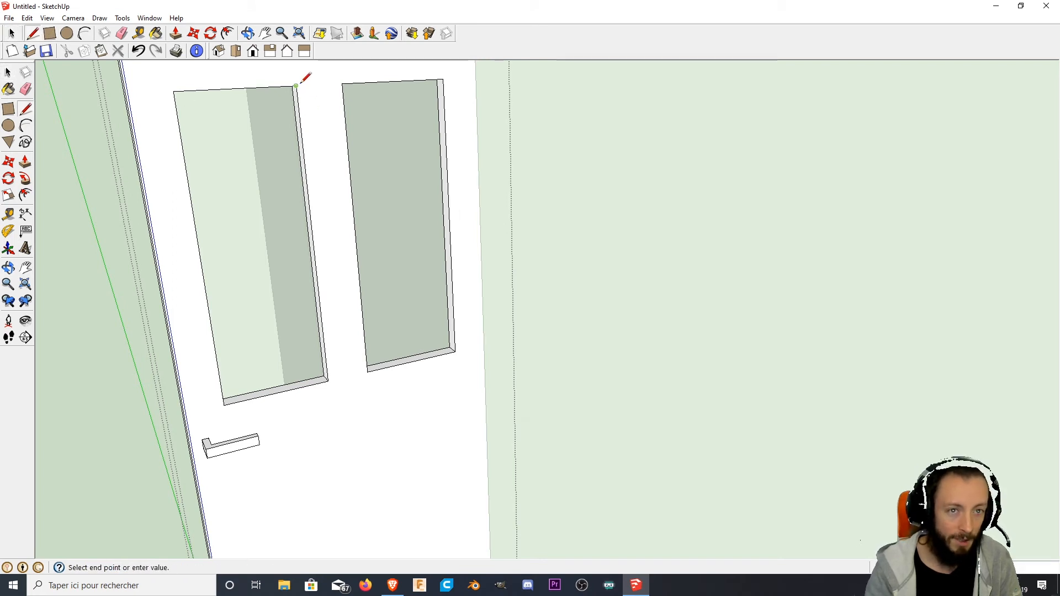
{"action": "left_click", "coordinate": [225, 403]}
{"action": "left_click", "coordinate": [443, 80]}
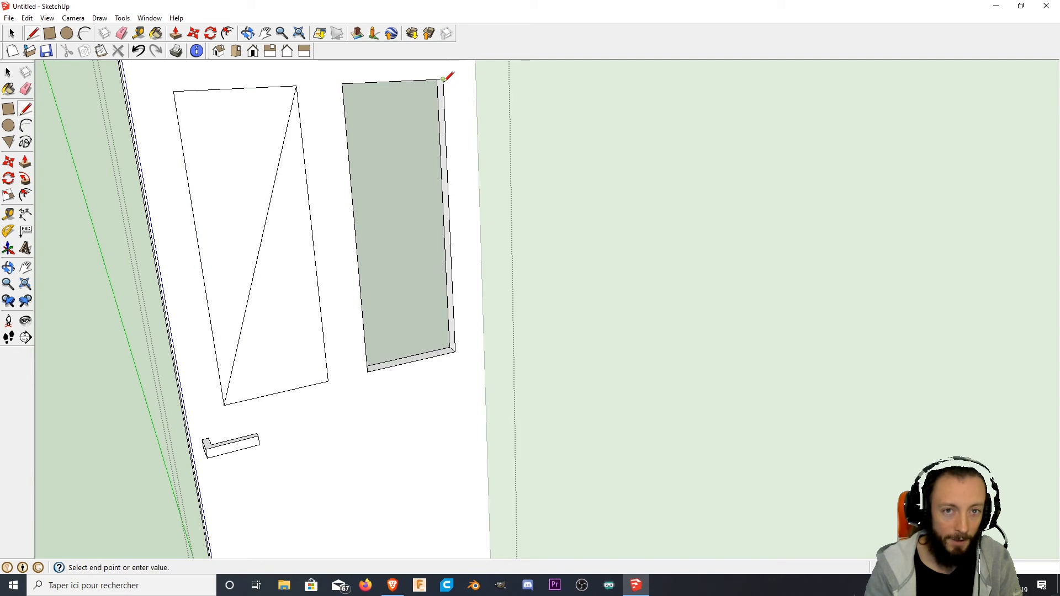
{"action": "left_click", "coordinate": [370, 369]}
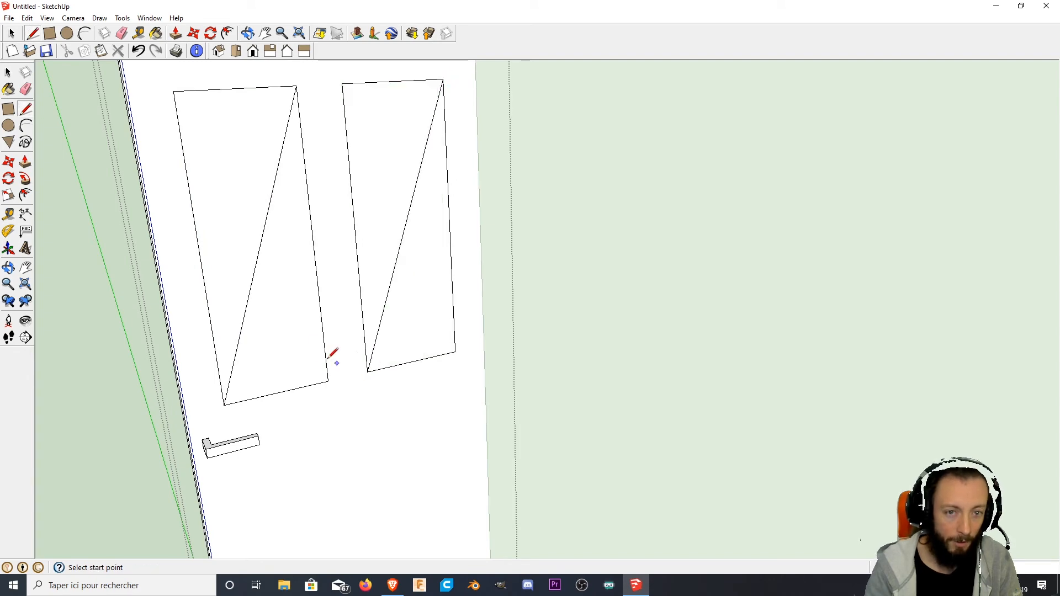
- Erase the diagonal lines in both door windows, keeping the window faces
{"action": "middle_click_drag", "start_coordinate": [334, 357], "coordinate": [558, 301]}
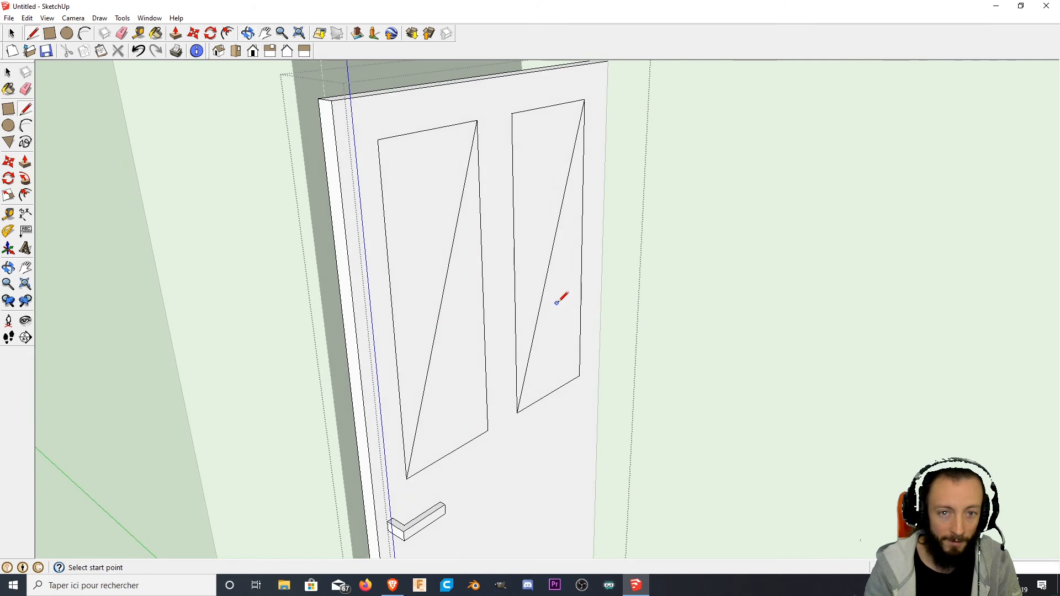
{"action": "left_click", "coordinate": [121, 34]}
{"action": "left_click", "coordinate": [448, 287]}
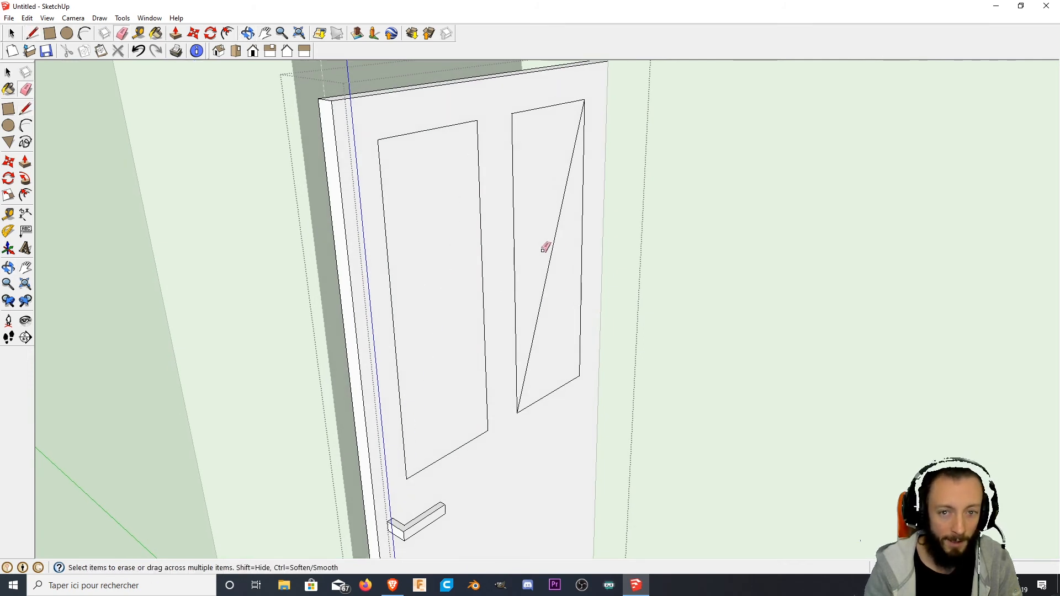
{"action": "left_click", "coordinate": [551, 255]}
- Paint both door window faces with the light blue tinted glass material from the Translucent collection
{"action": "mouse_move", "coordinate": [561, 263]}
{"action": "middle_mouse_down"}
{"action": "mouse_move", "coordinate": [525, 273]}
{"action": "mouse_move", "coordinate": [451, 250]}
{"action": "middle_mouse_up"}
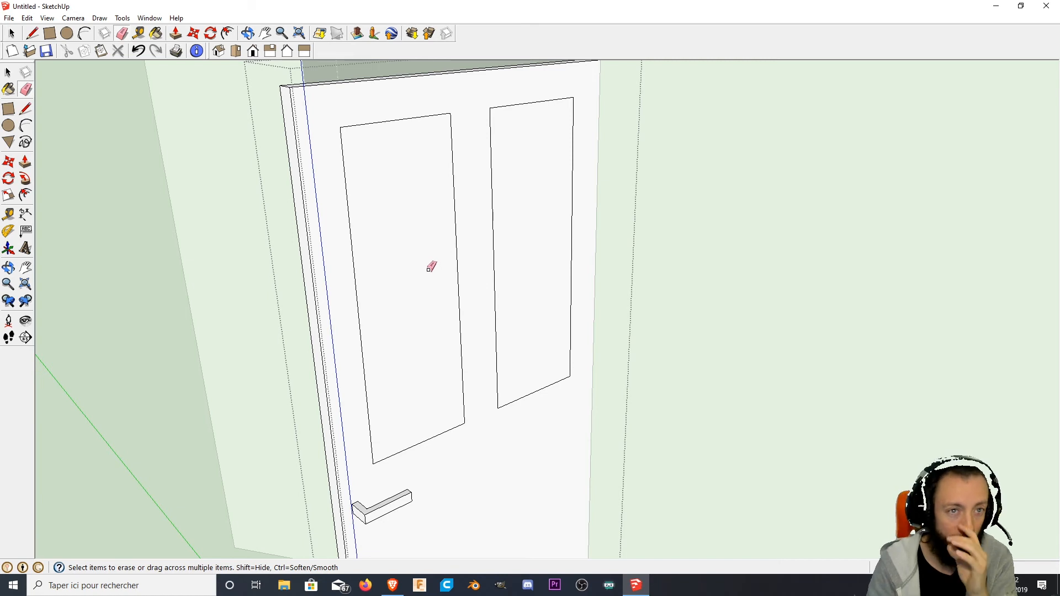
{"action": "left_click", "coordinate": [148, 19]}
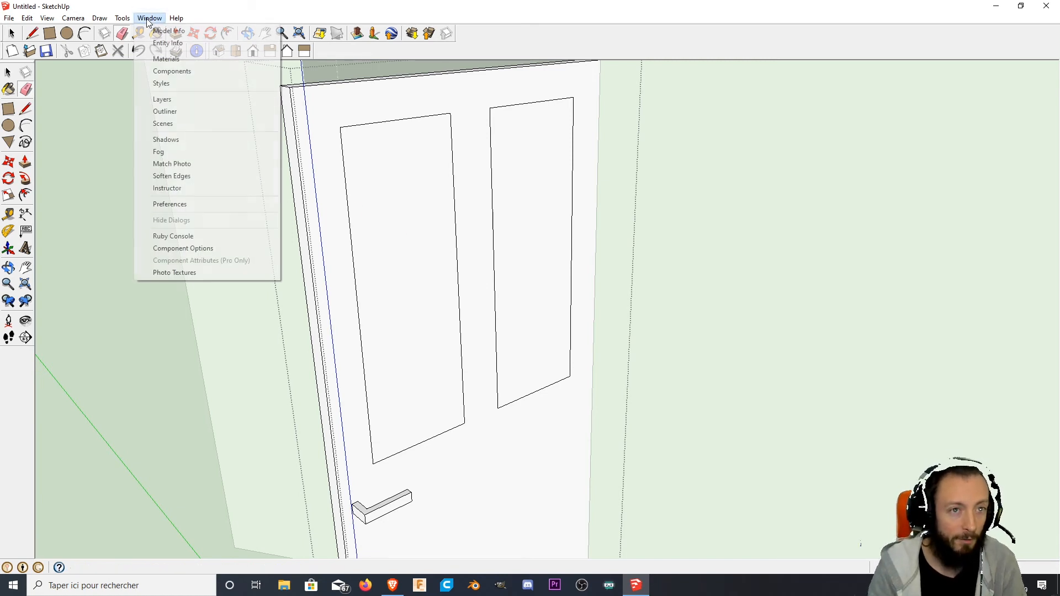
{"action": "left_click", "coordinate": [181, 58]}
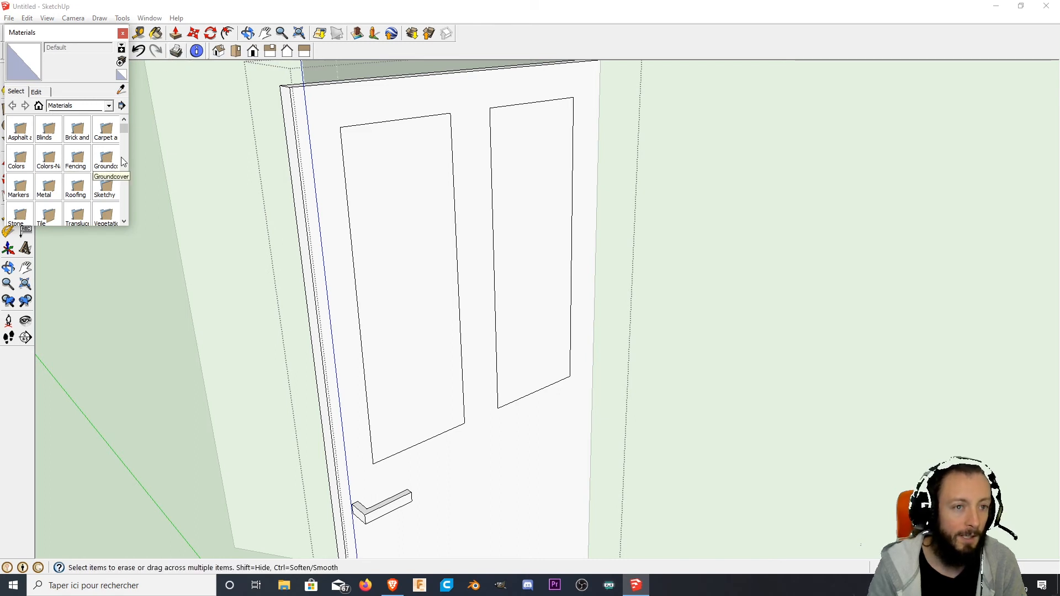
{"action": "left_click", "coordinate": [78, 217]}
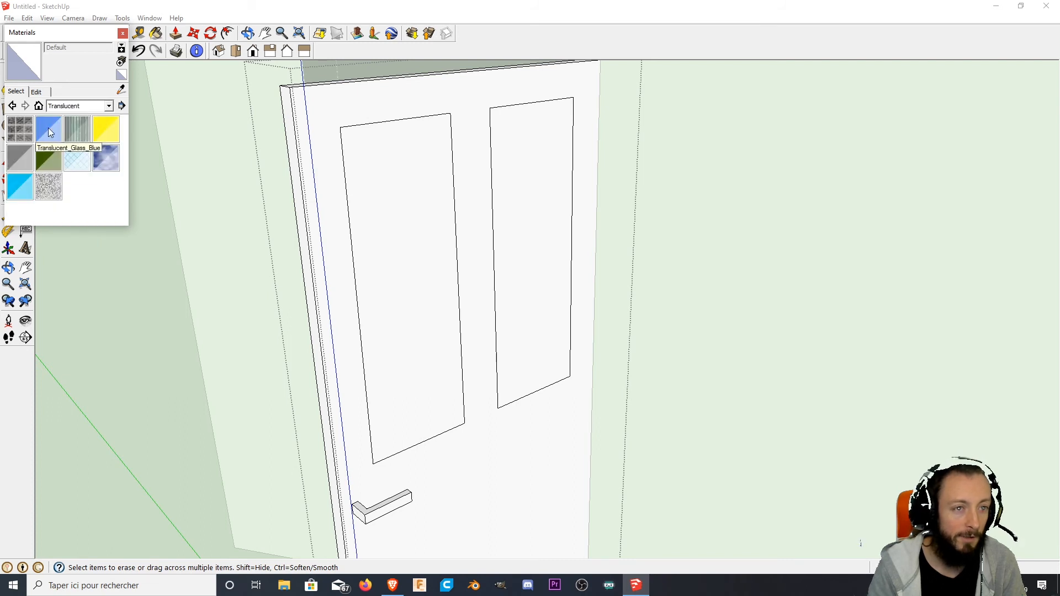
{"action": "left_click", "coordinate": [20, 187]}
{"action": "left_click", "coordinate": [380, 233]}
{"action": "left_click", "coordinate": [549, 220]}
- Close the materials browser and leave editing of the door component
{"action": "key", "text": "o"}
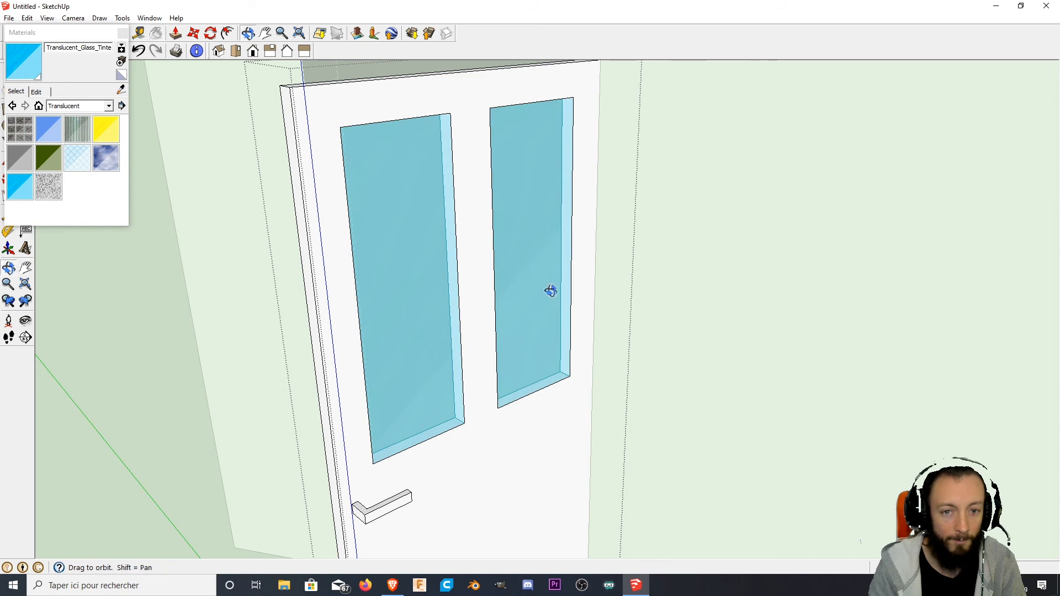
{"action": "mouse_move", "coordinate": [549, 289]}
{"action": "left_mouse_down"}
{"action": "mouse_move", "coordinate": [392, 273]}
{"action": "mouse_move", "coordinate": [357, 232]}
{"action": "mouse_move", "coordinate": [558, 251]}
{"action": "mouse_move", "coordinate": [547, 249]}
{"action": "left_mouse_up"}
{"action": "key", "text": "b"}
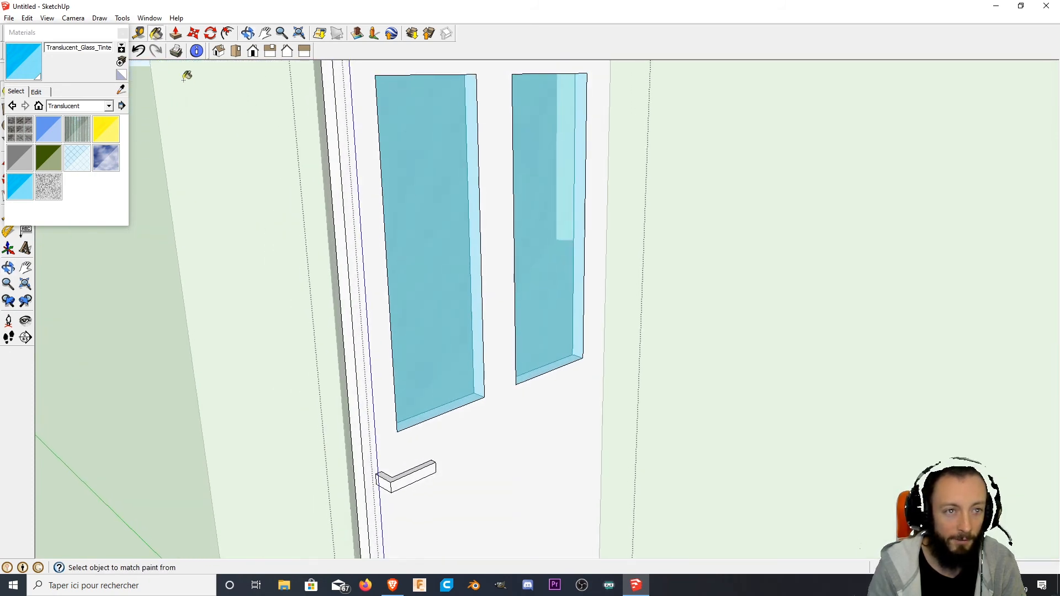
{"action": "left_click", "coordinate": [122, 33]}
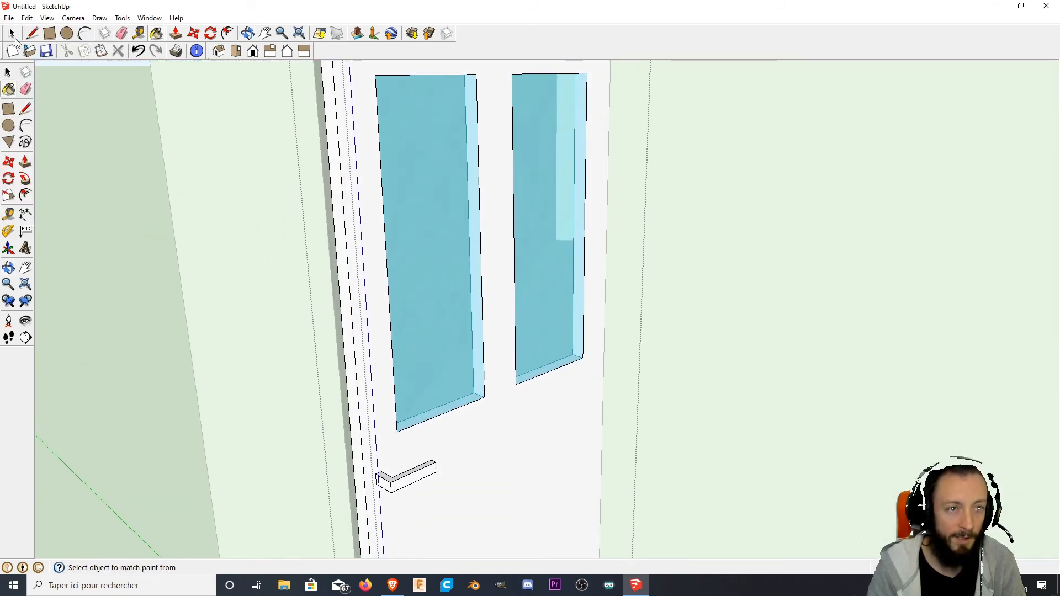
{"action": "left_click", "coordinate": [11, 34]}
{"action": "scroll", "coordinate": [111, 237], "scroll_direction": "down", "scroll_amount": 6}
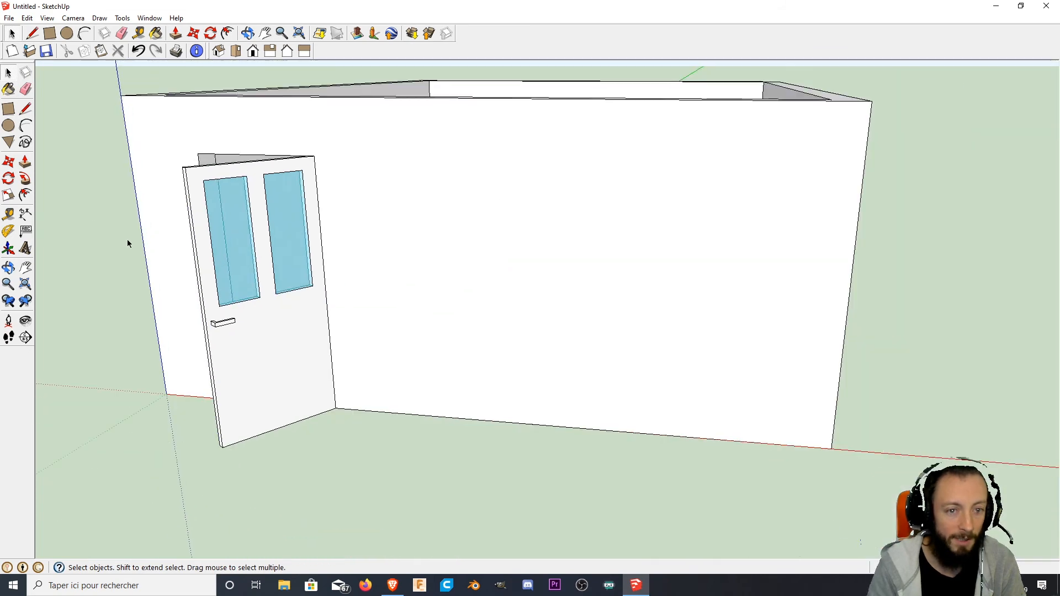
{"action": "middle_click_drag", "start_coordinate": [127, 243], "coordinate": [178, 249]}
{"action": "scroll", "coordinate": [214, 239], "scroll_direction": "up", "scroll_amount": 3}
{"action": "scroll", "coordinate": [326, 303], "scroll_direction": "up", "scroll_amount": 3}
{"action": "middle_click_drag", "start_coordinate": [326, 303], "coordinate": [298, 278]}
{"action": "scroll", "coordinate": [298, 278], "scroll_direction": "down", "scroll_amount": 3}
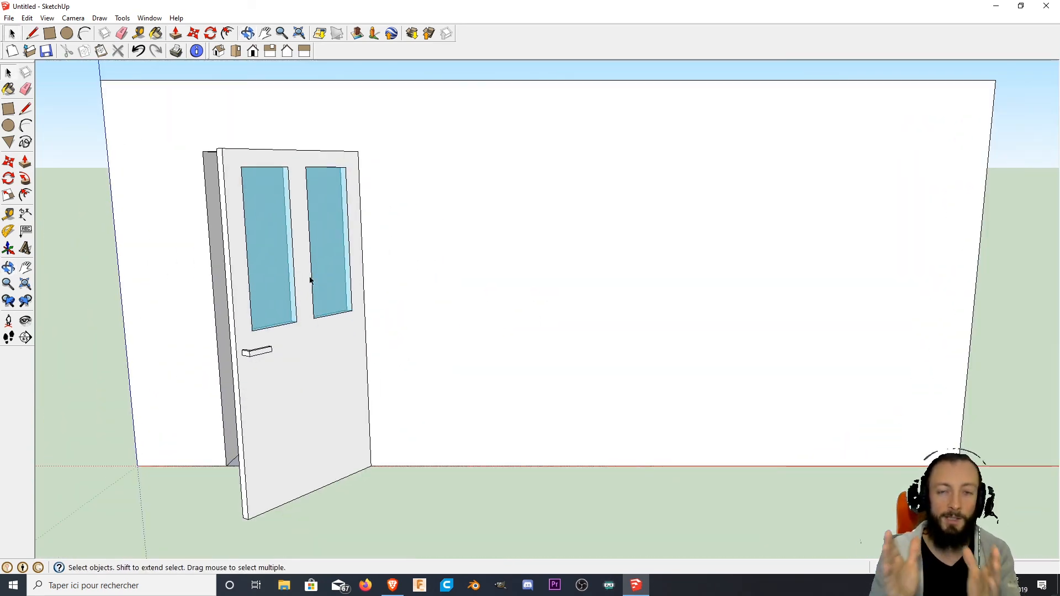